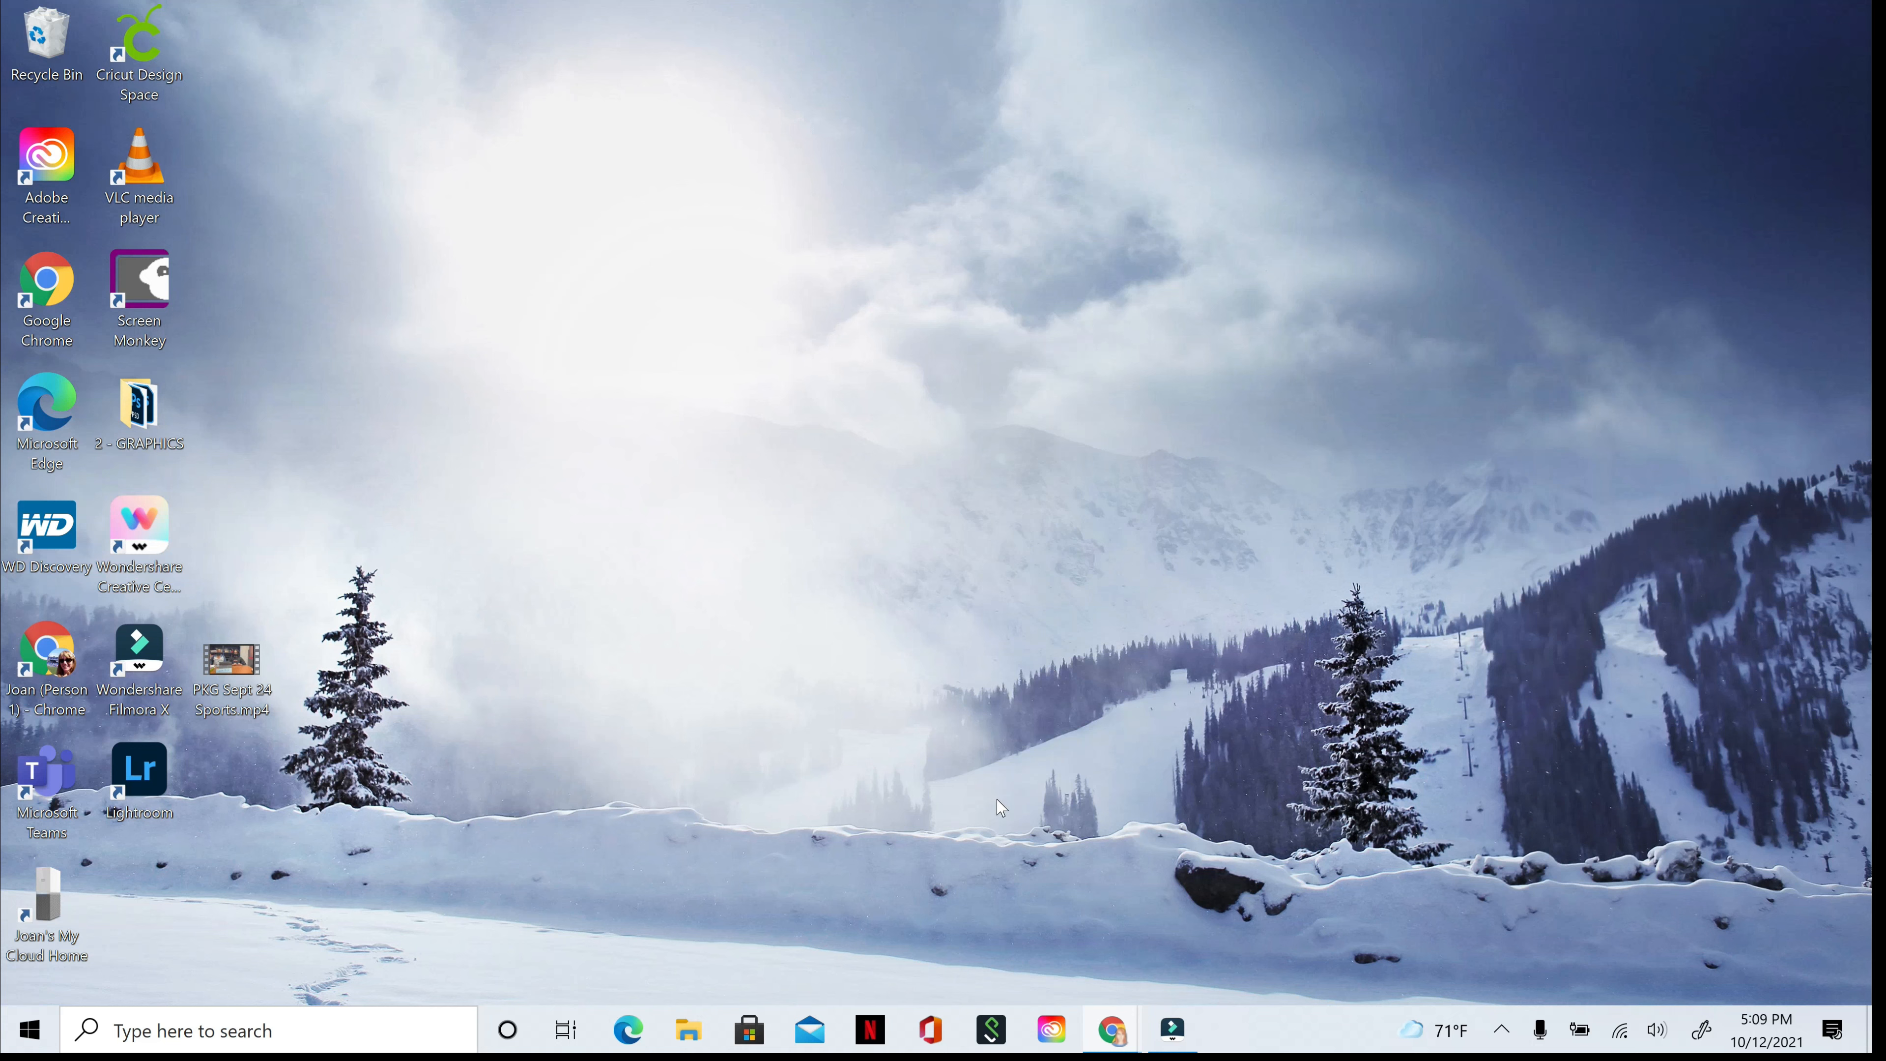
- Launch Premiere Pro from Creative Cloud Desktop, minimise the launcher and continue past the compatibility report with known issues
left_click(1055, 1035)
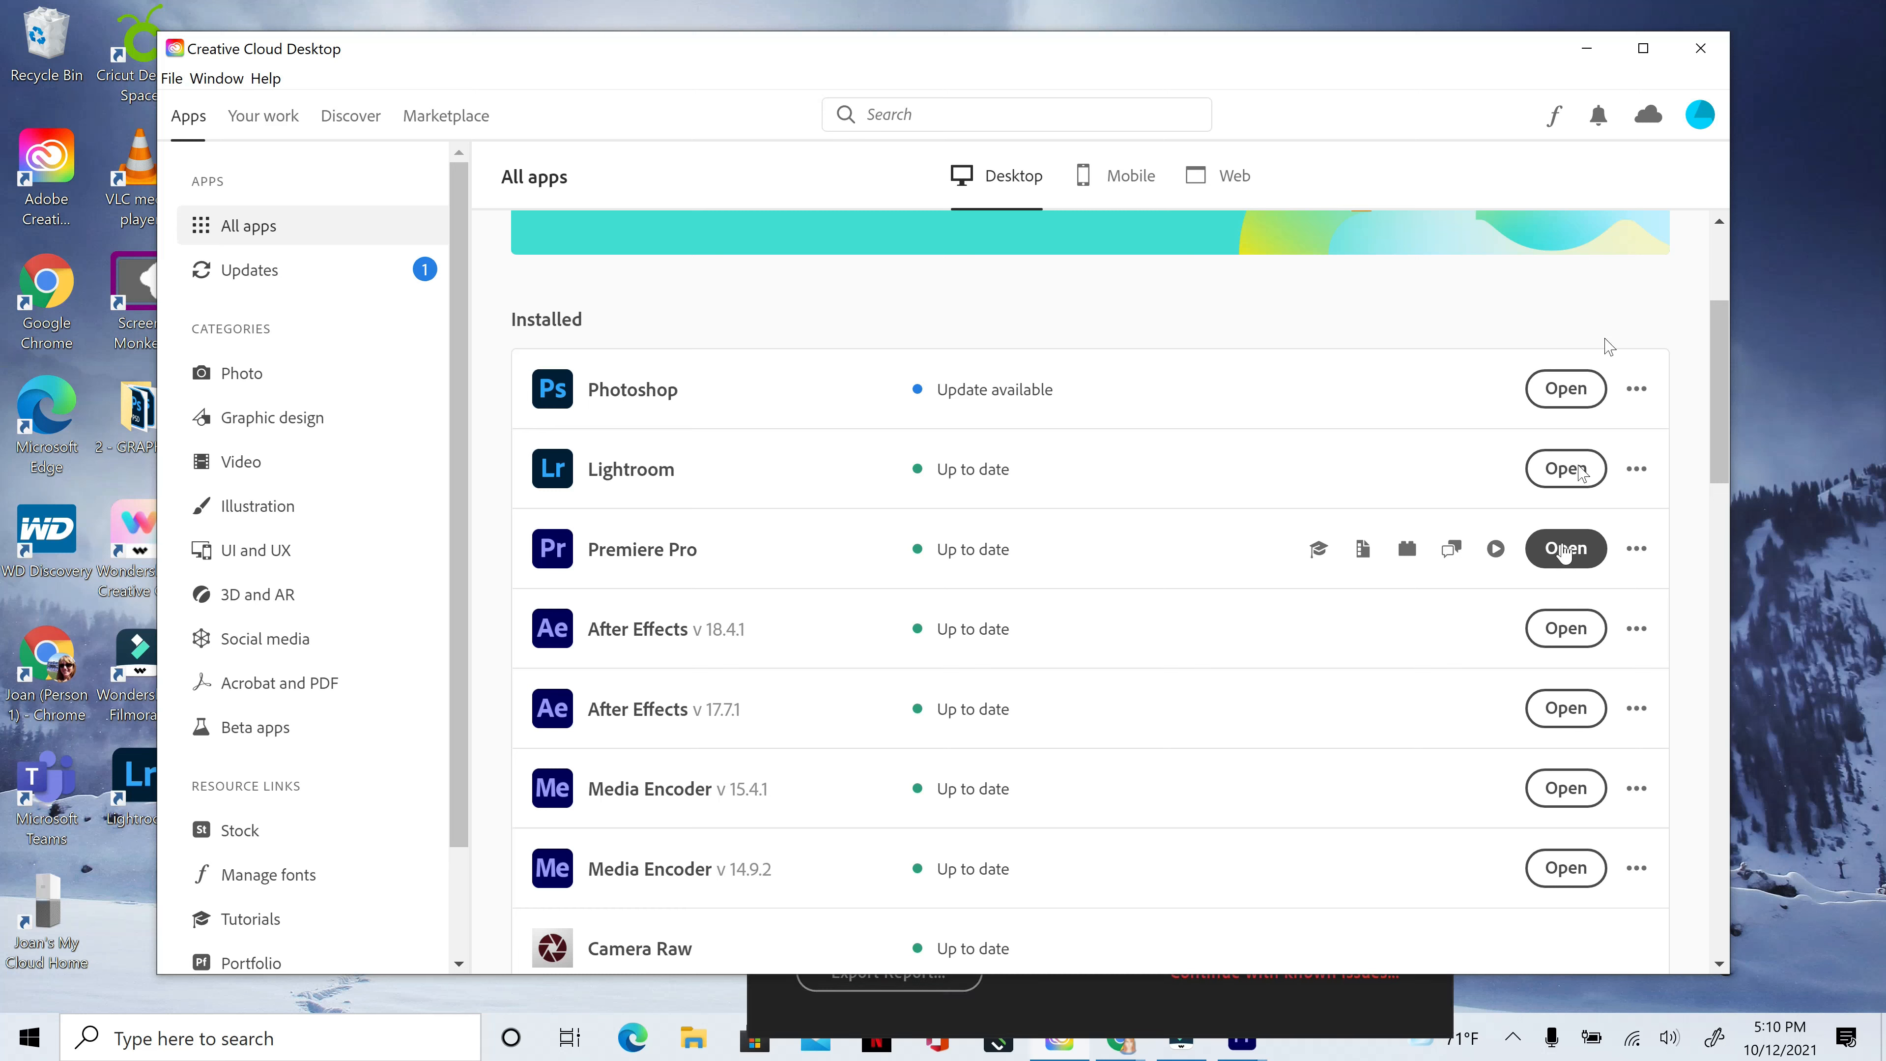
left_click(1584, 49)
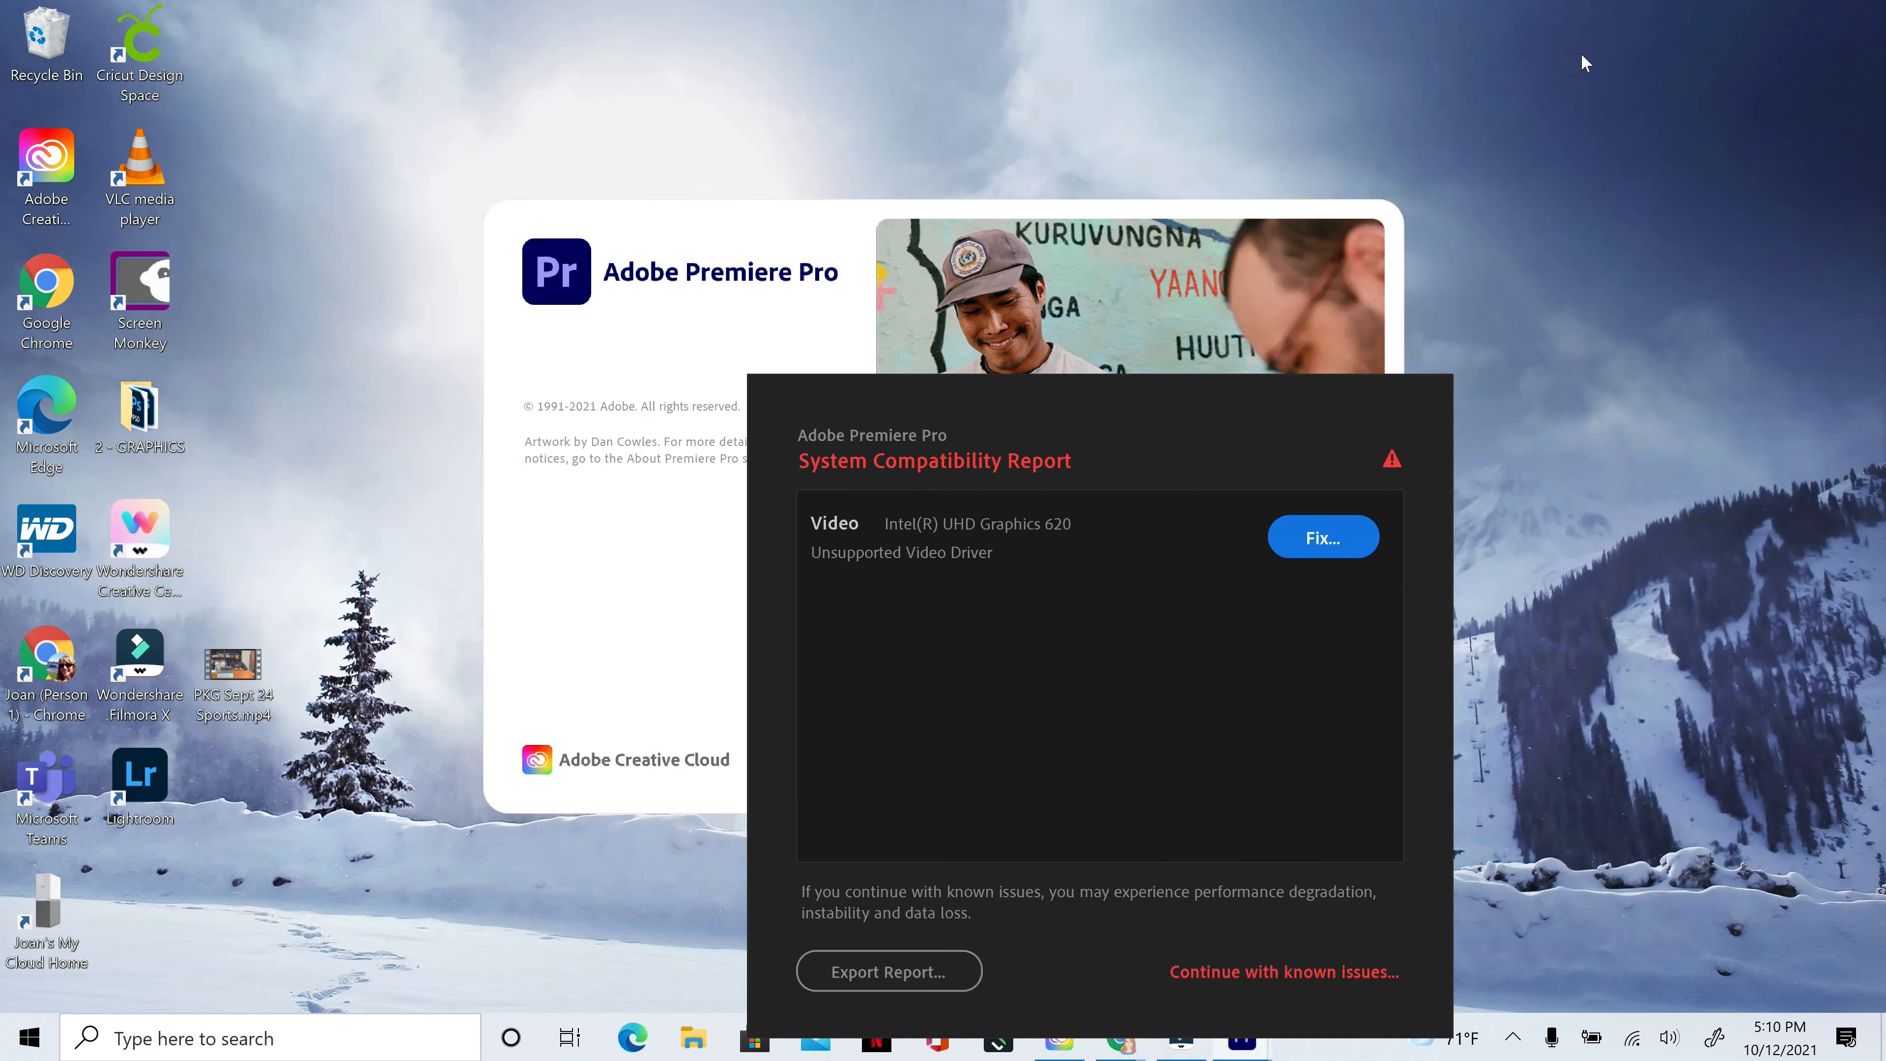
left_click(1296, 973)
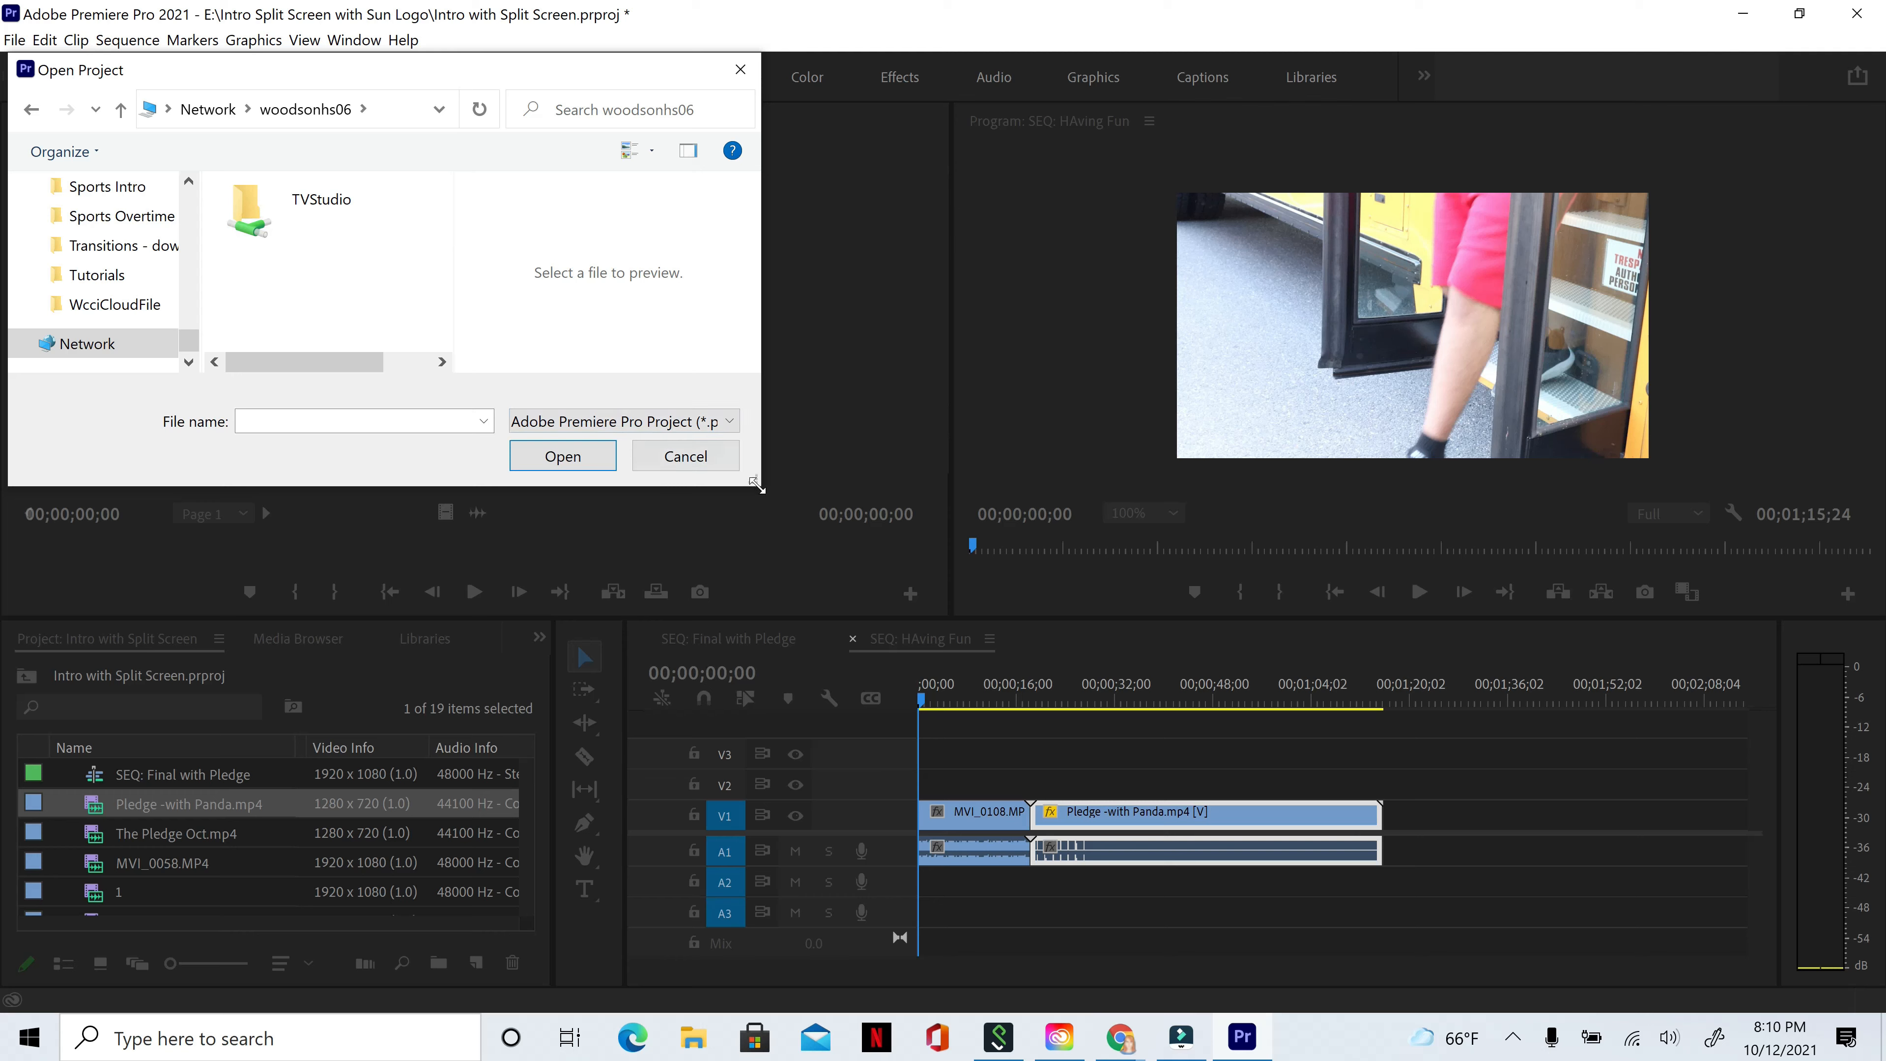
- Enlarge the Open Project dialog, browse the TVStudio share to the Intro Split Screen with Sun Logo folder and locate the project file
left_click_drag(756, 483, 835, 546)
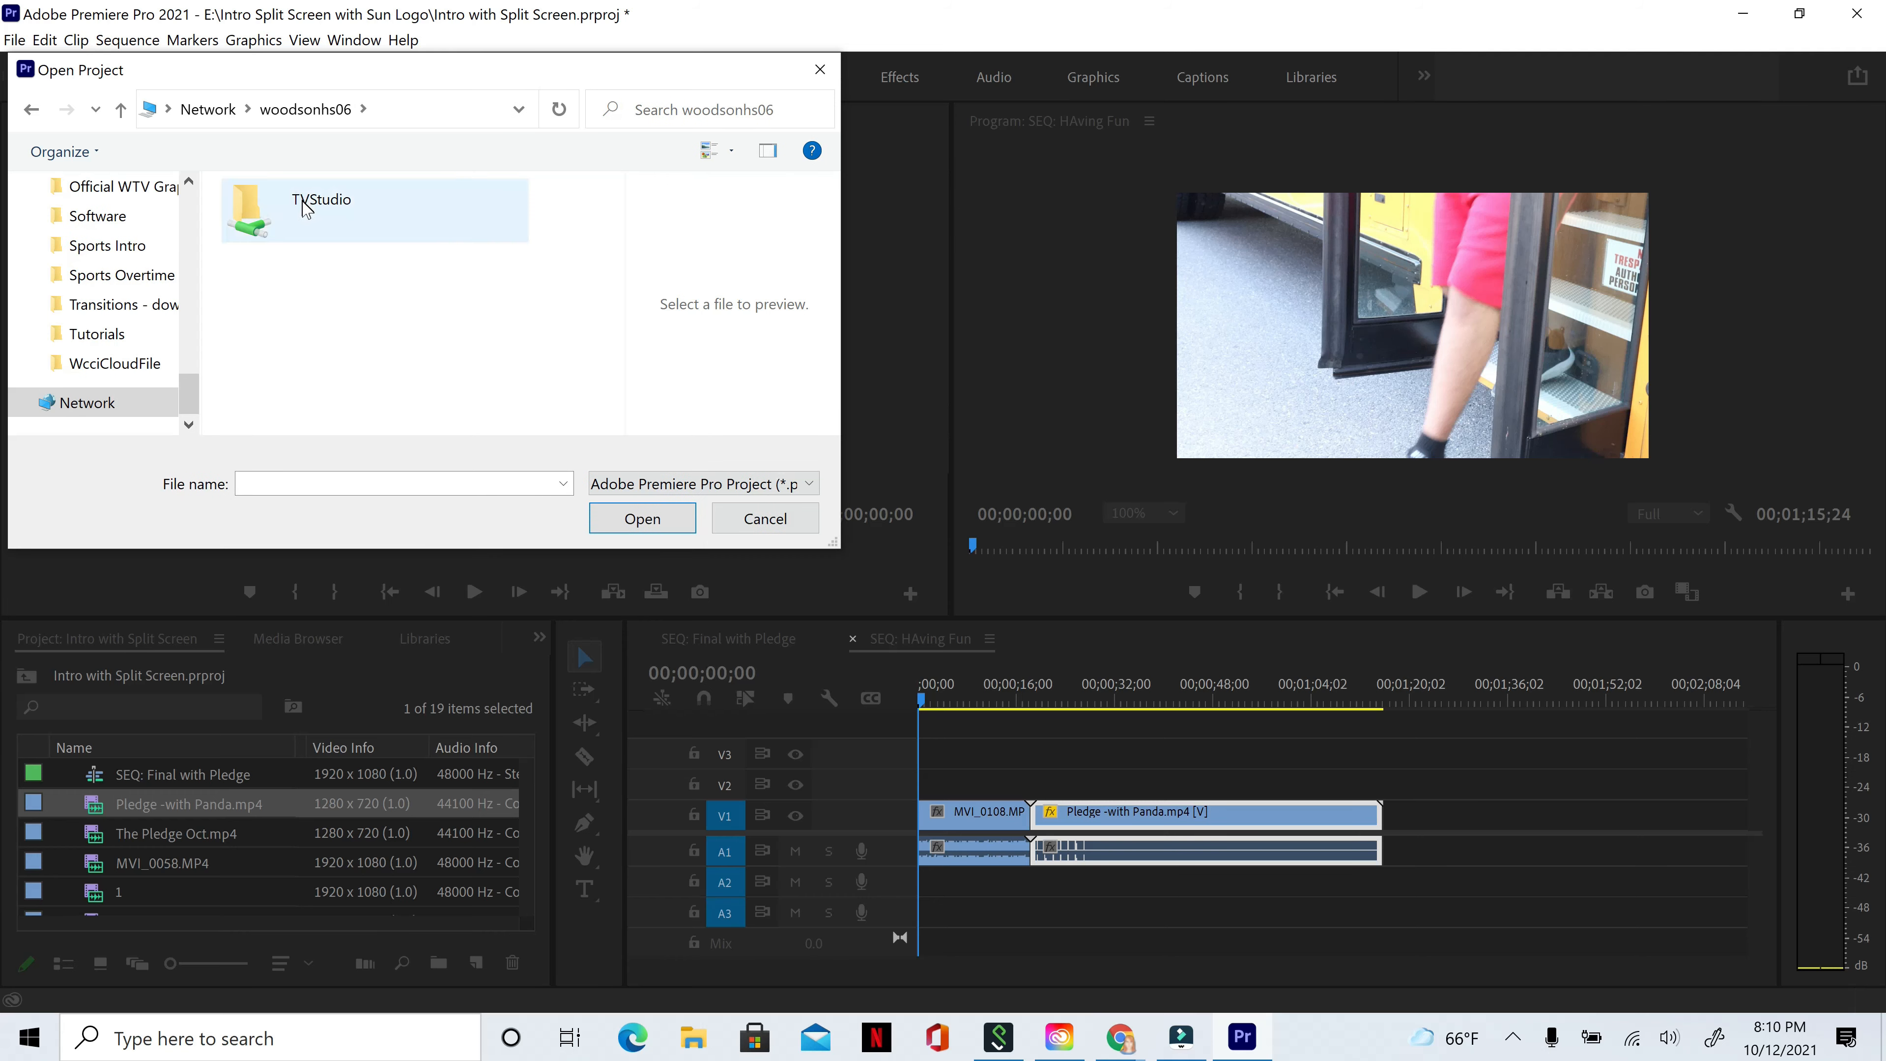
double_click(315, 218)
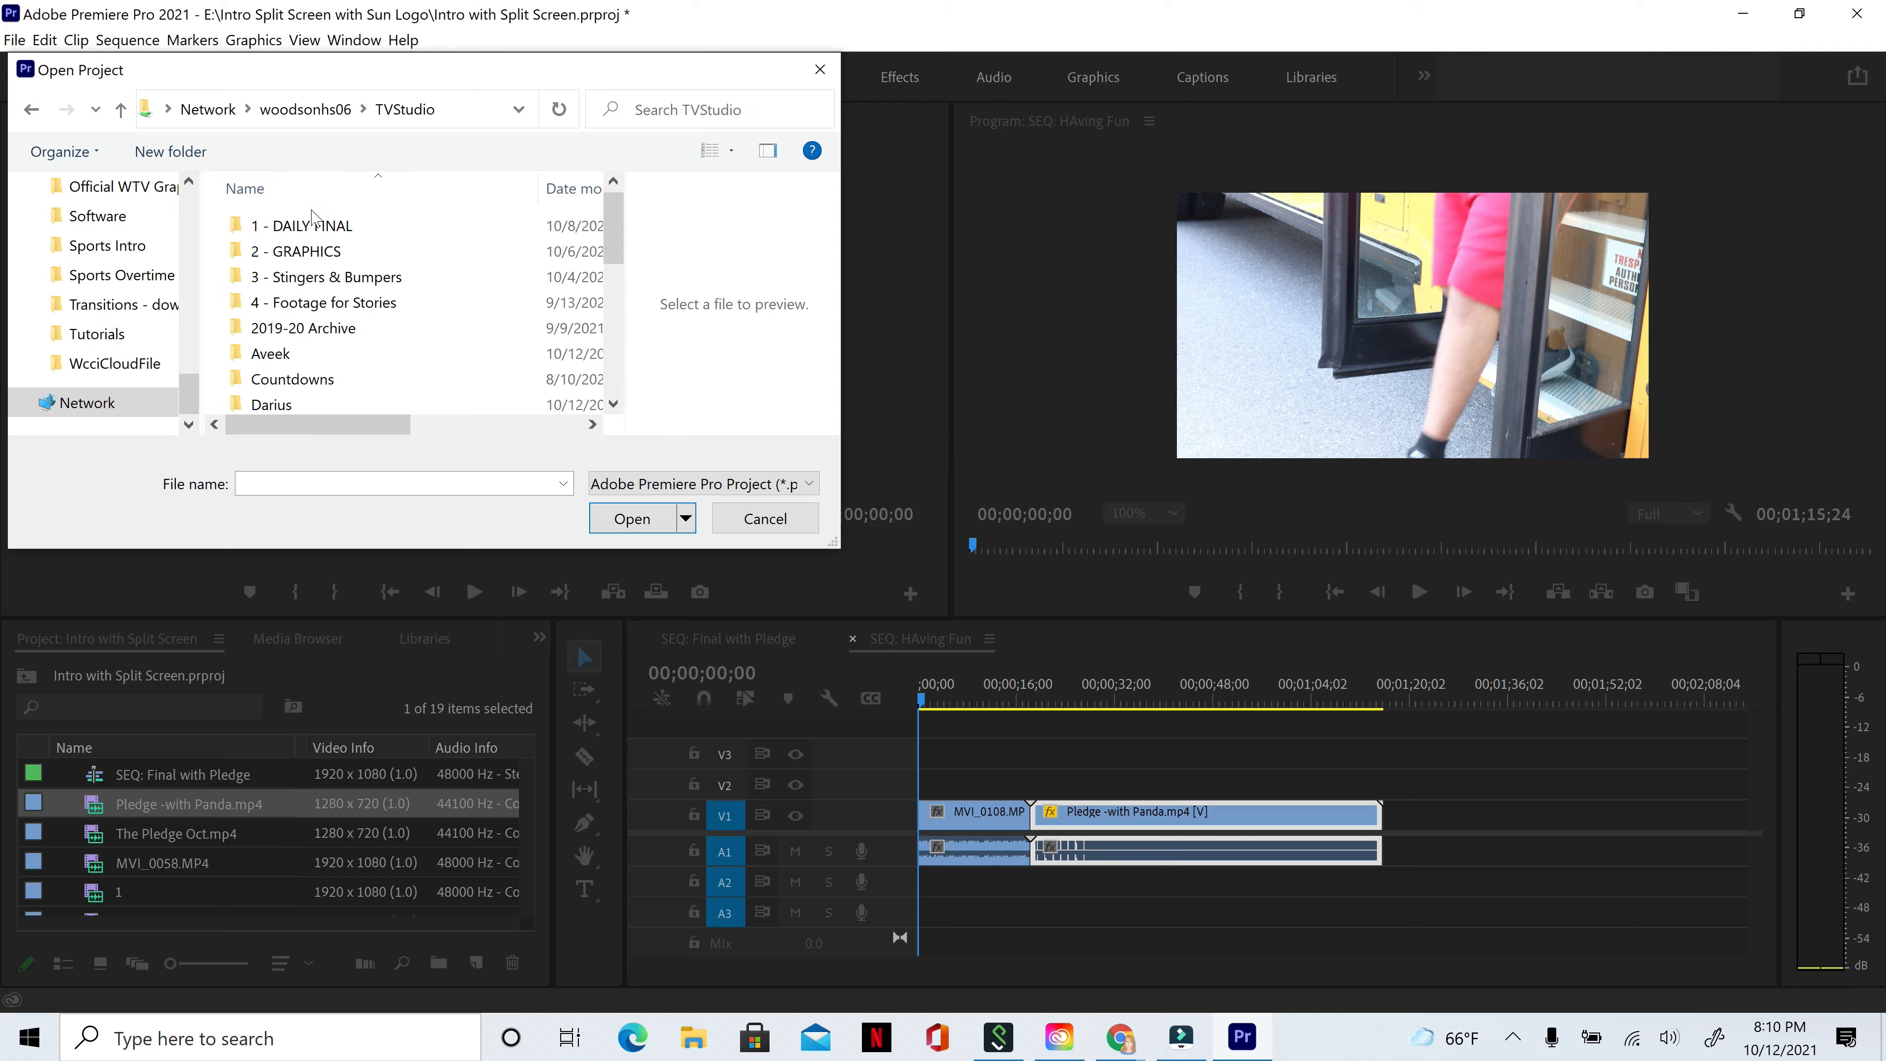
double_click(288, 353)
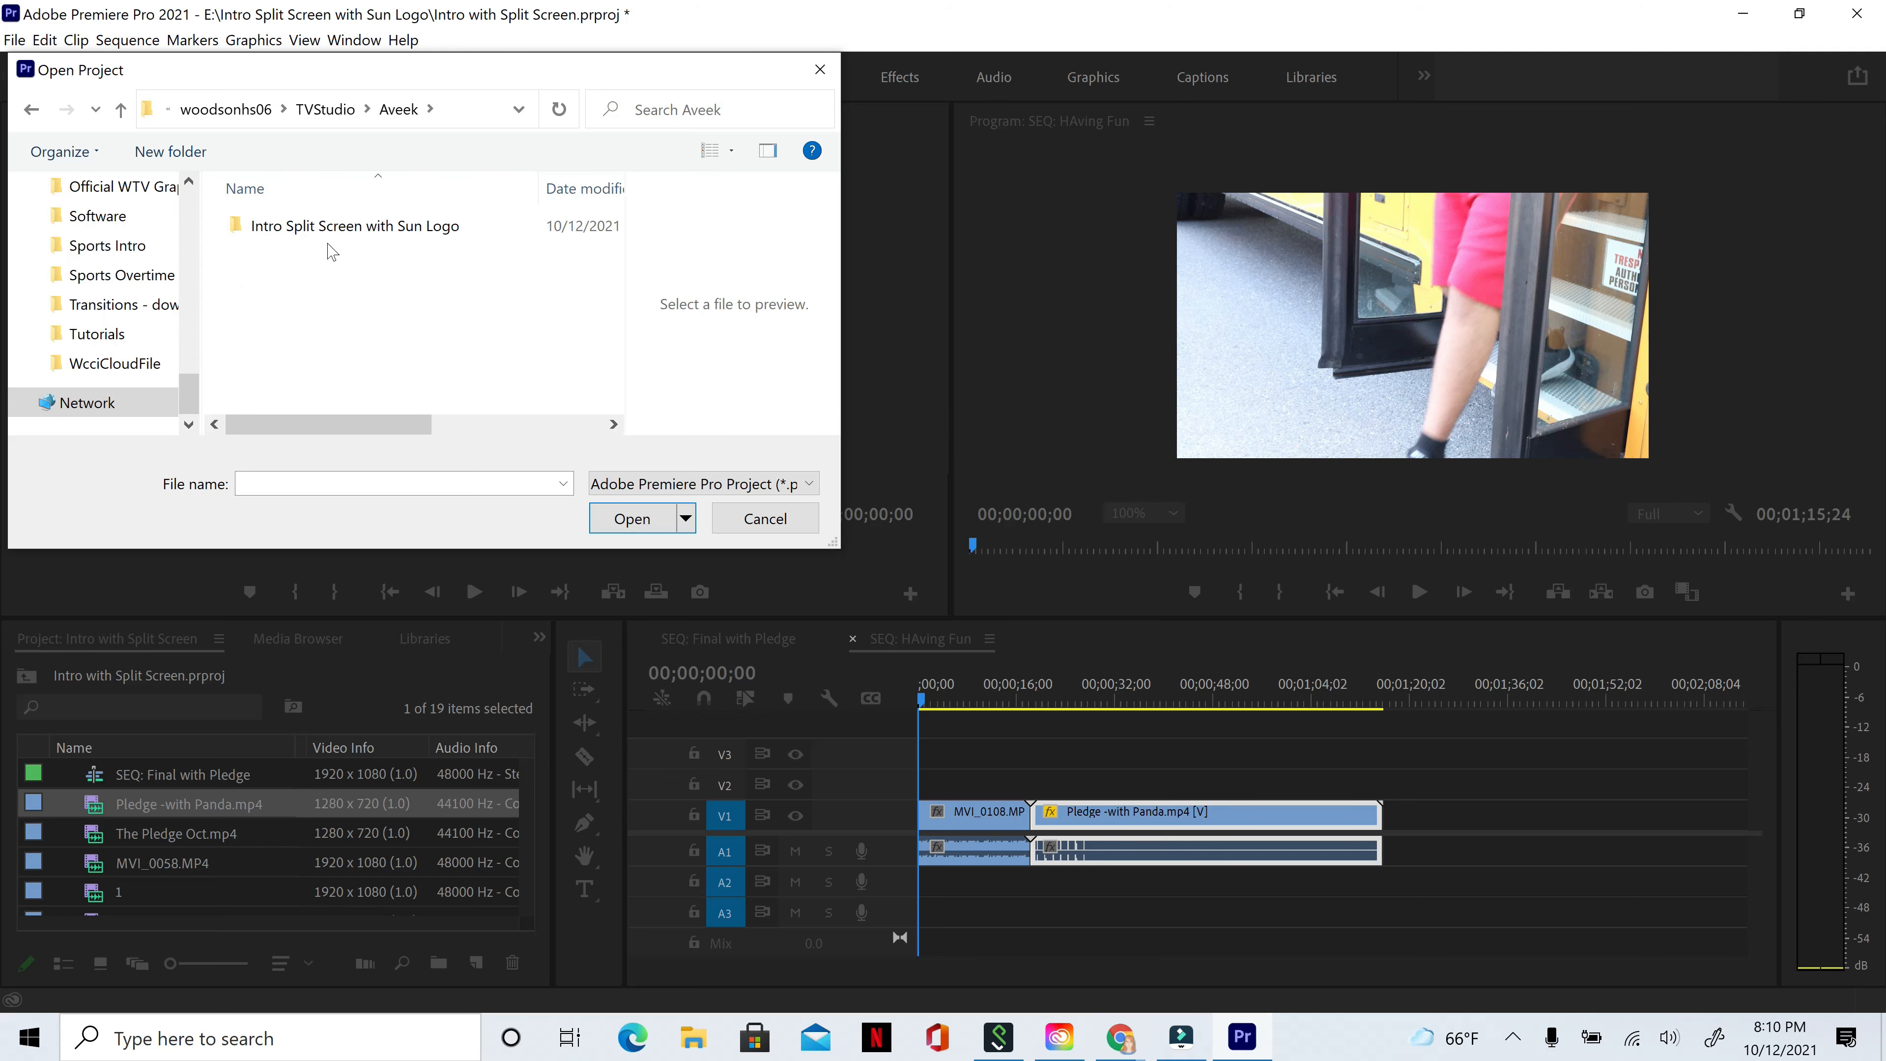
double_click(338, 229)
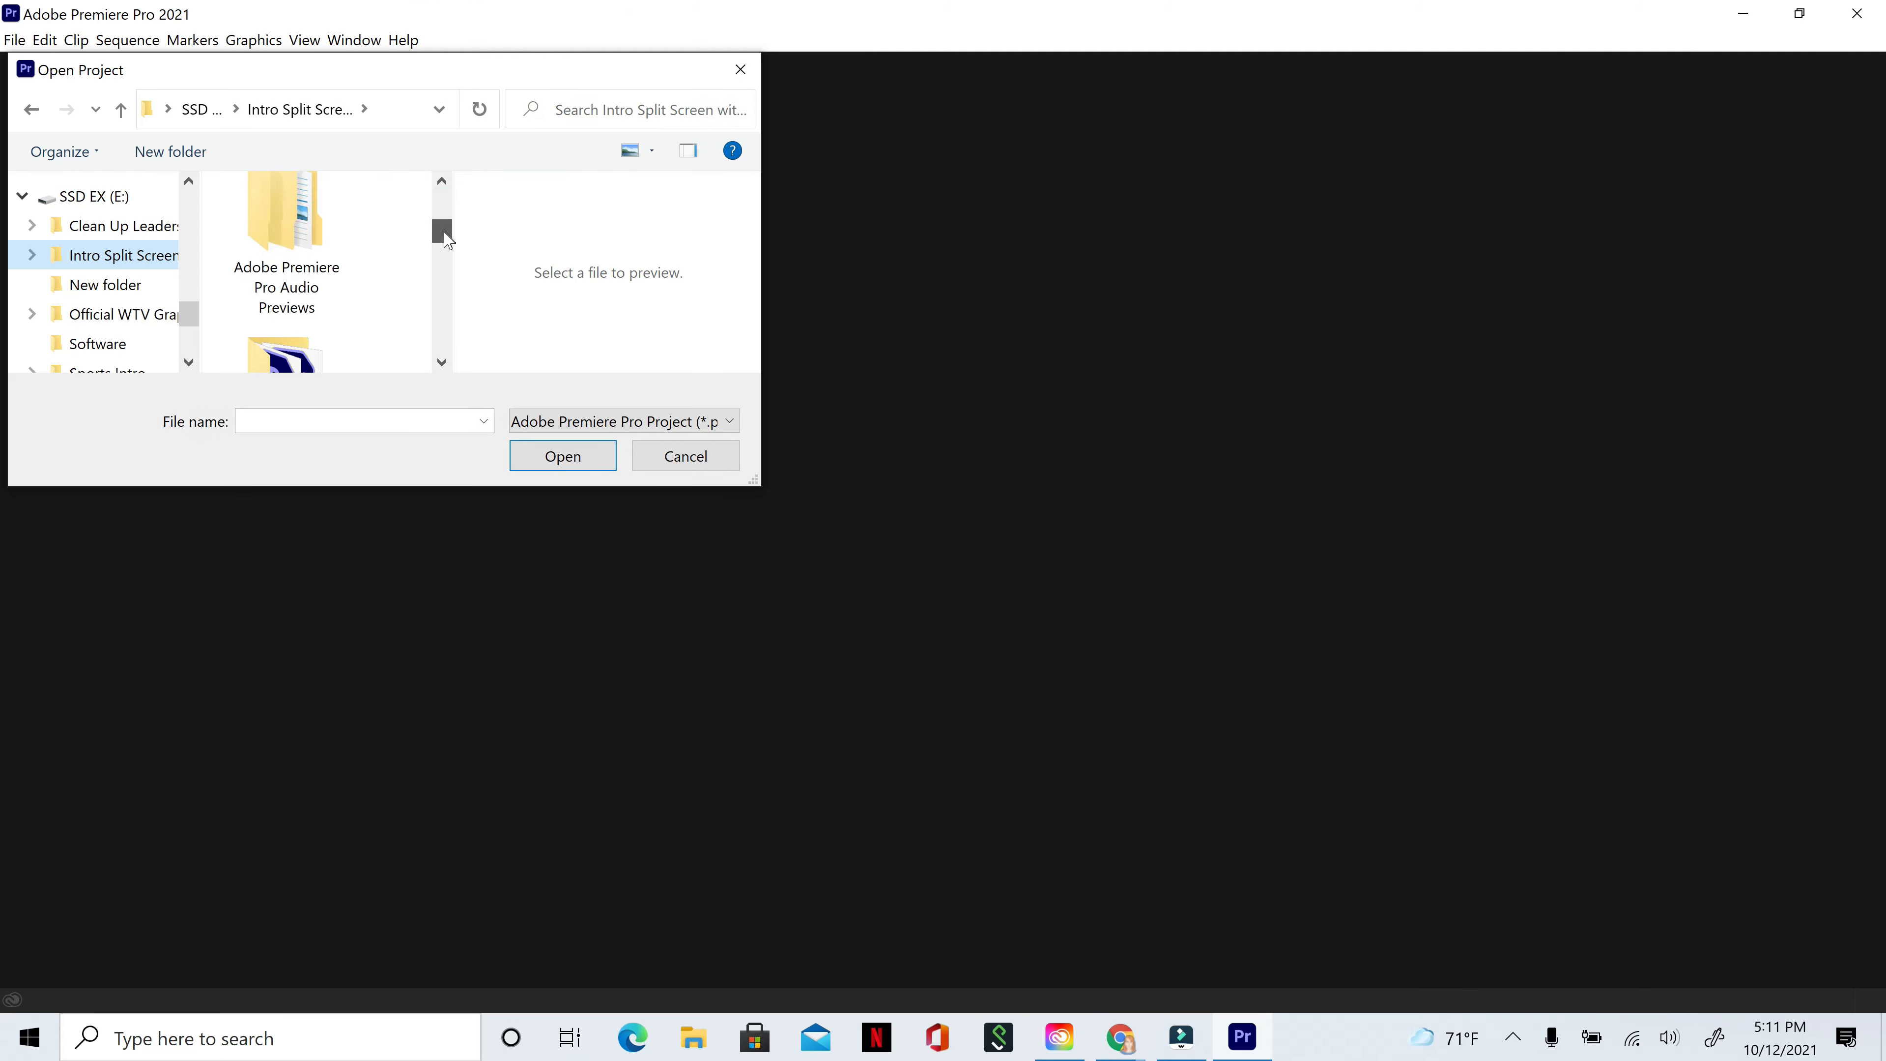
left_click_drag(444, 245, 449, 352)
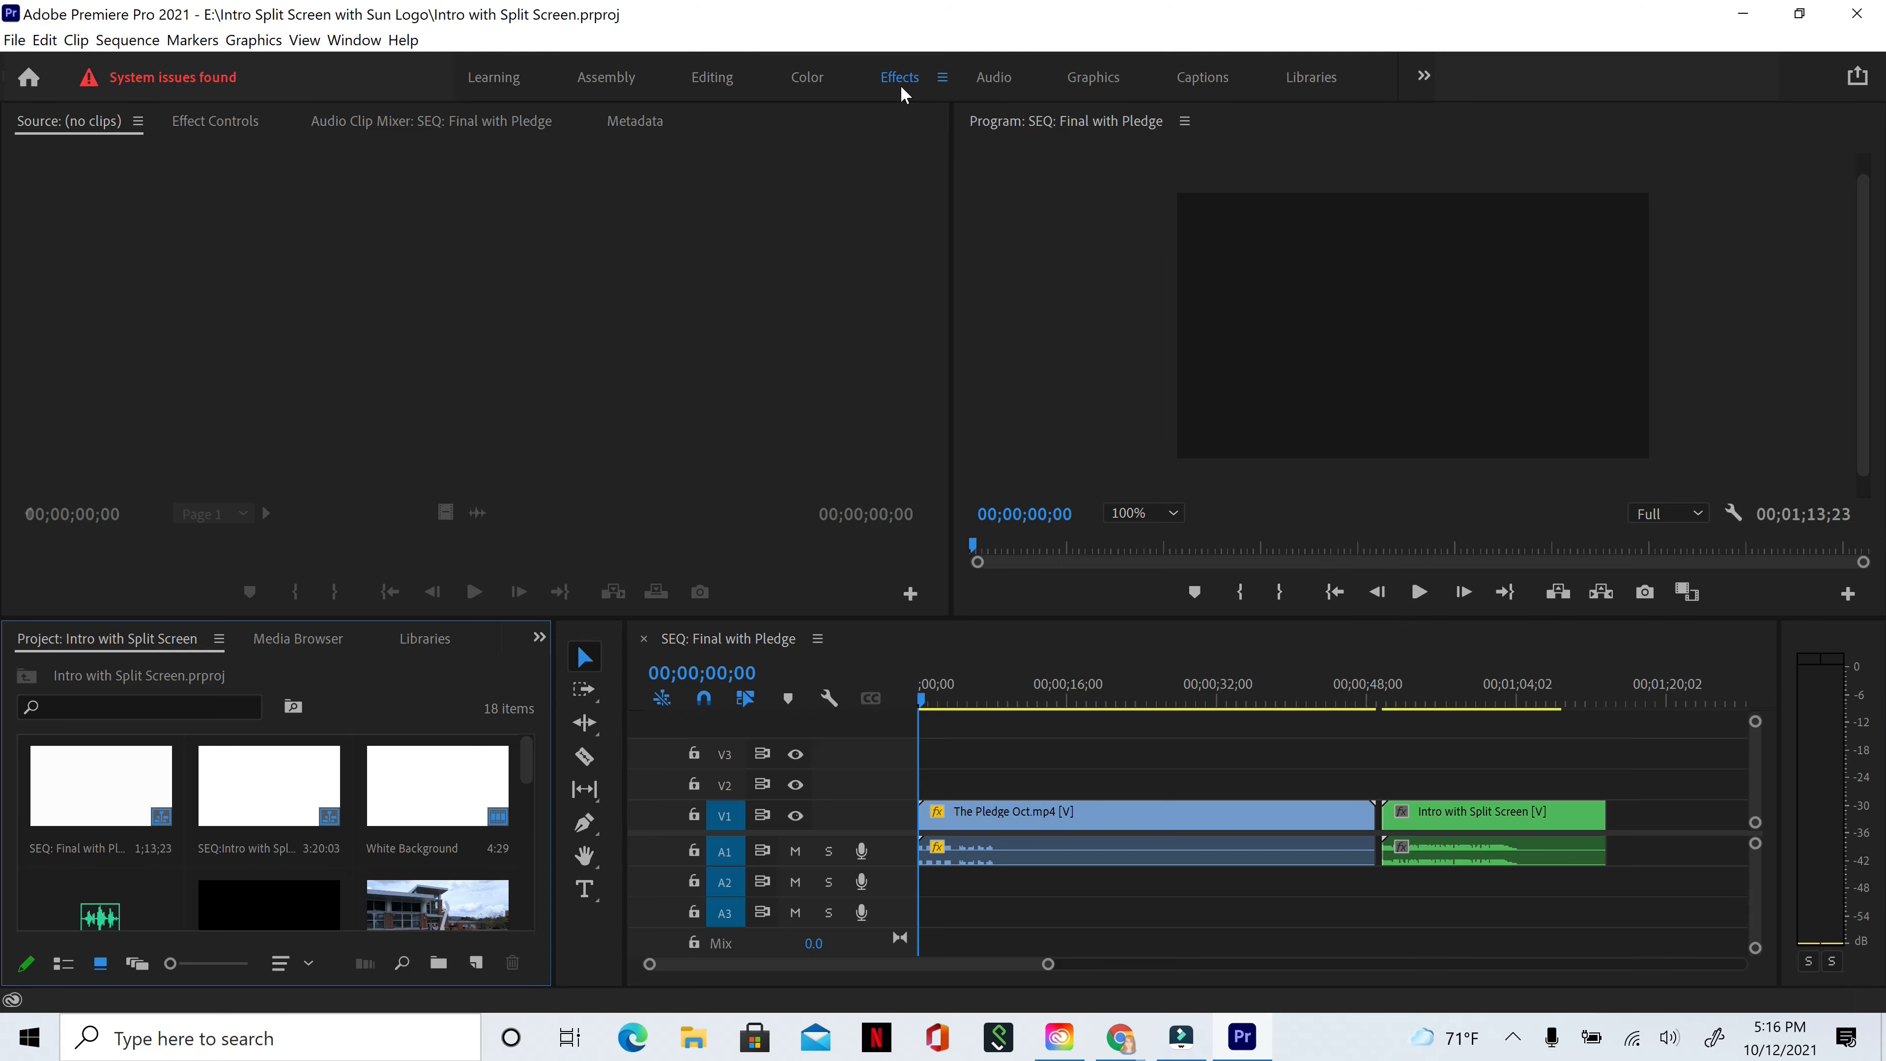
- Switch to the Editing workspace and activate the Source, Program, Timeline and Project panels in turn
left_click(1099, 82)
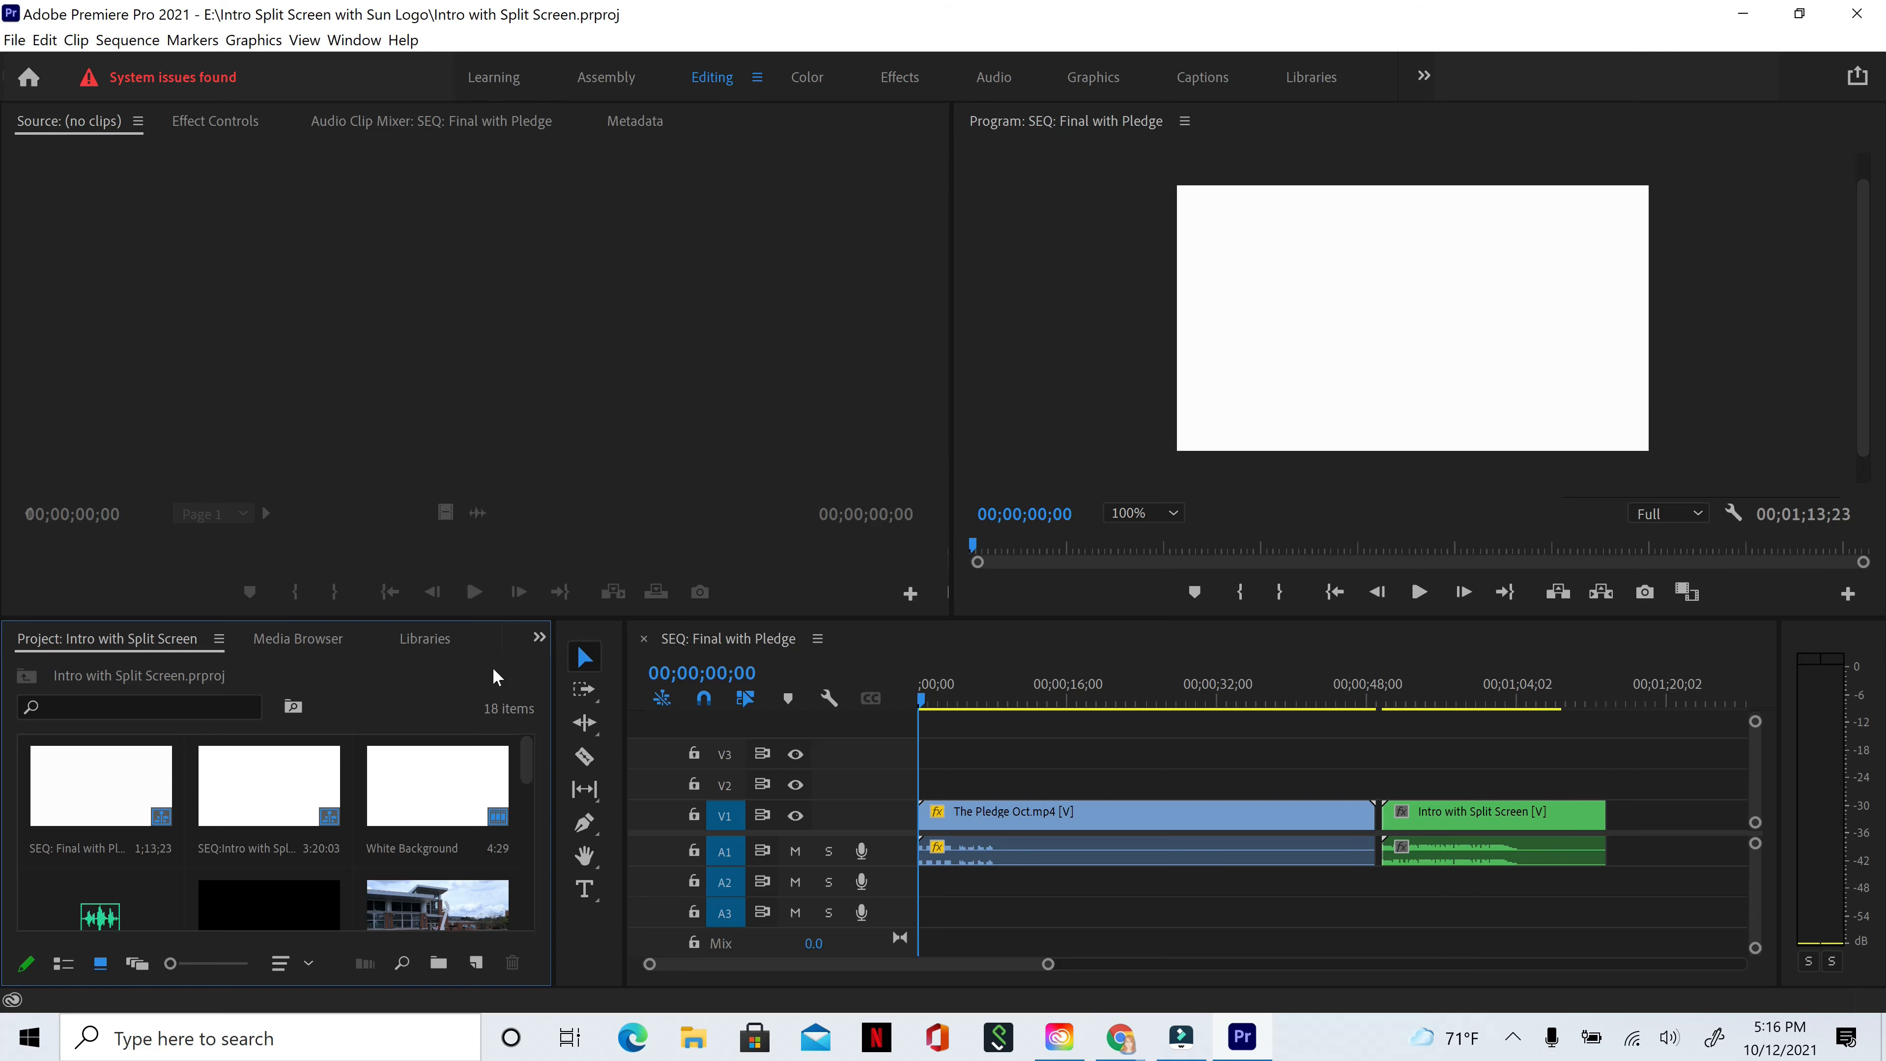
left_click(578, 228)
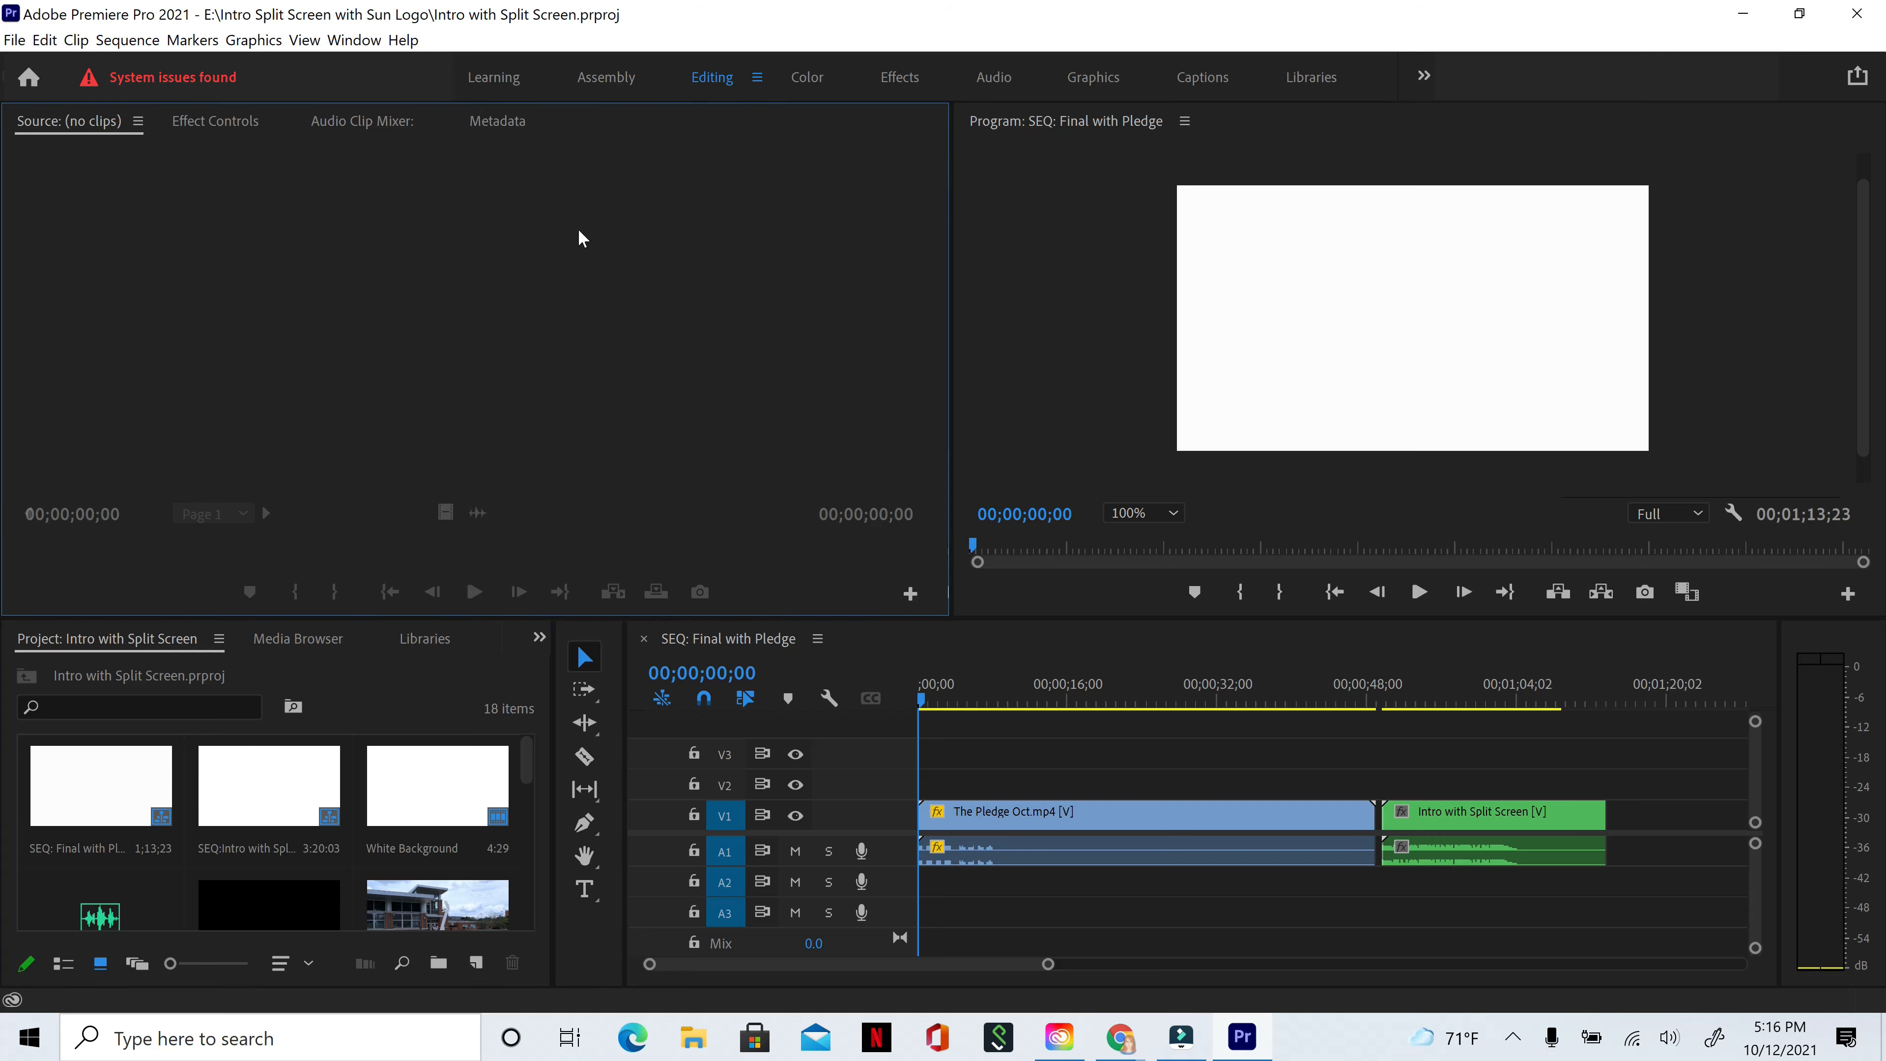
left_click(1027, 209)
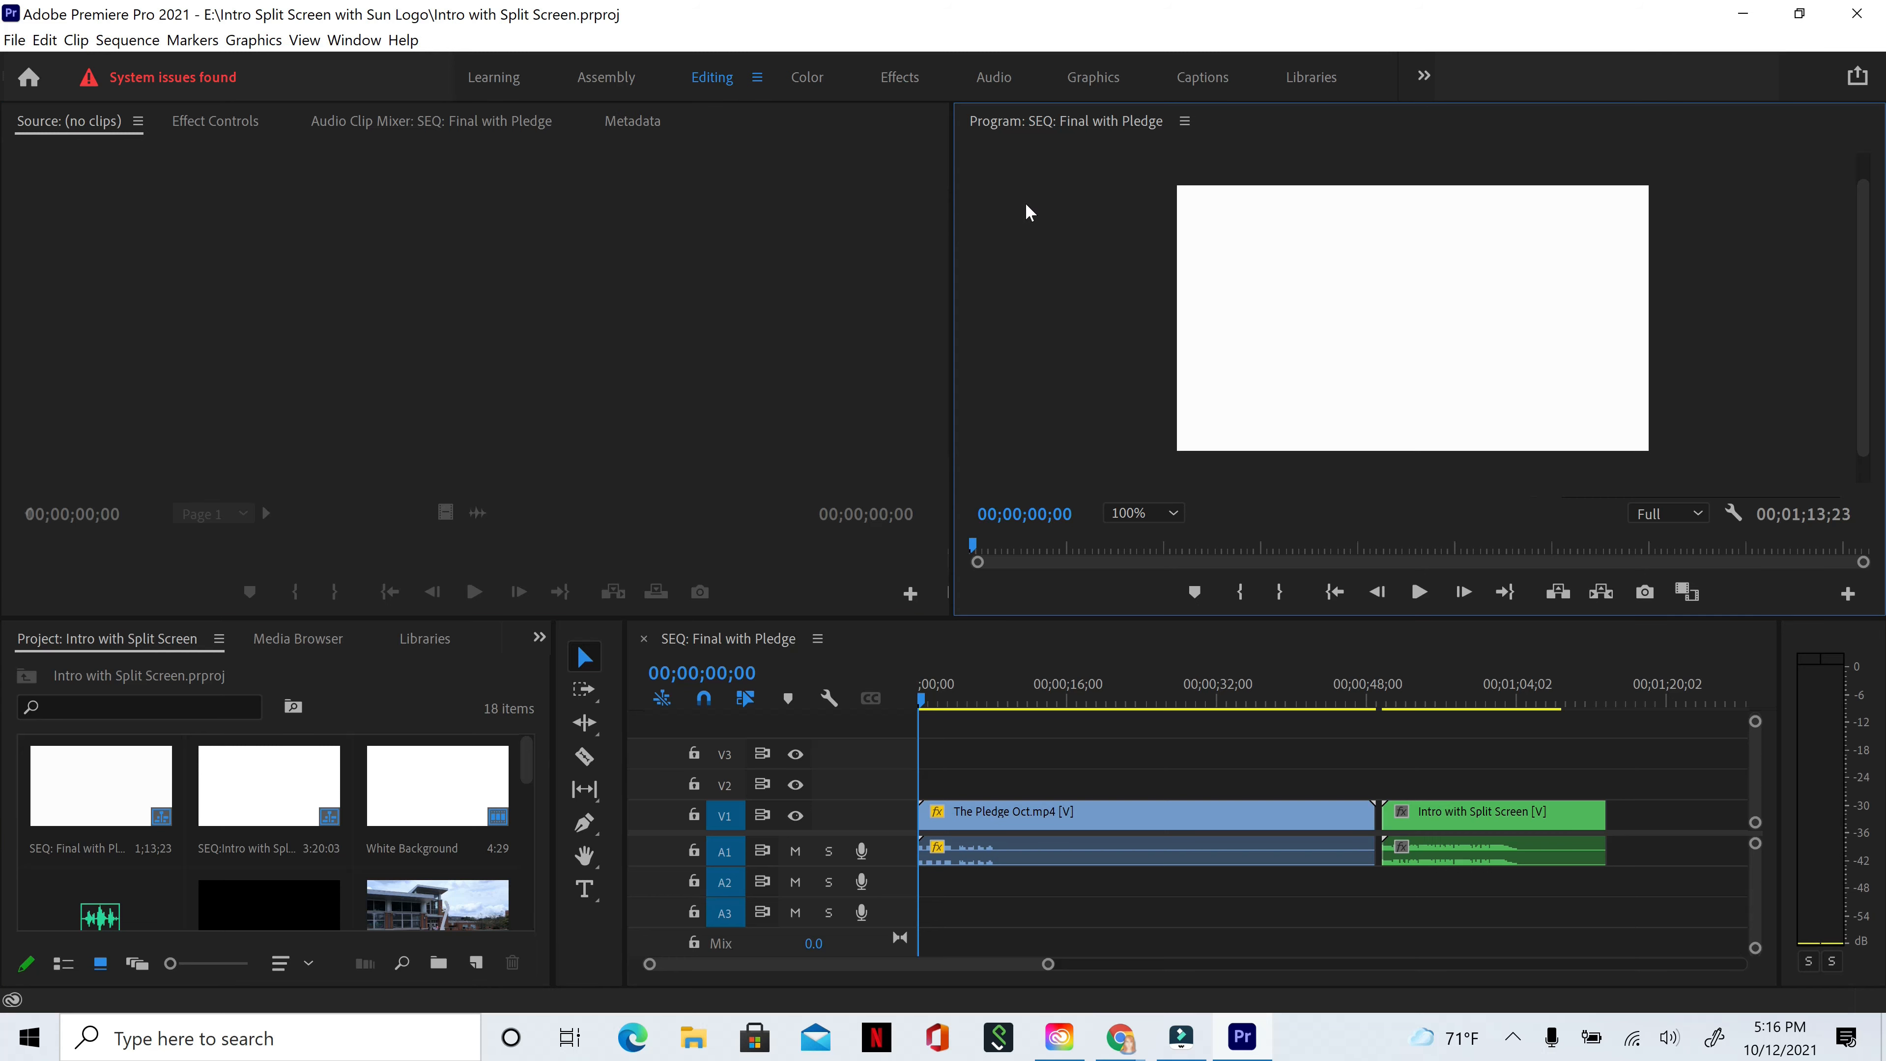
left_click(933, 649)
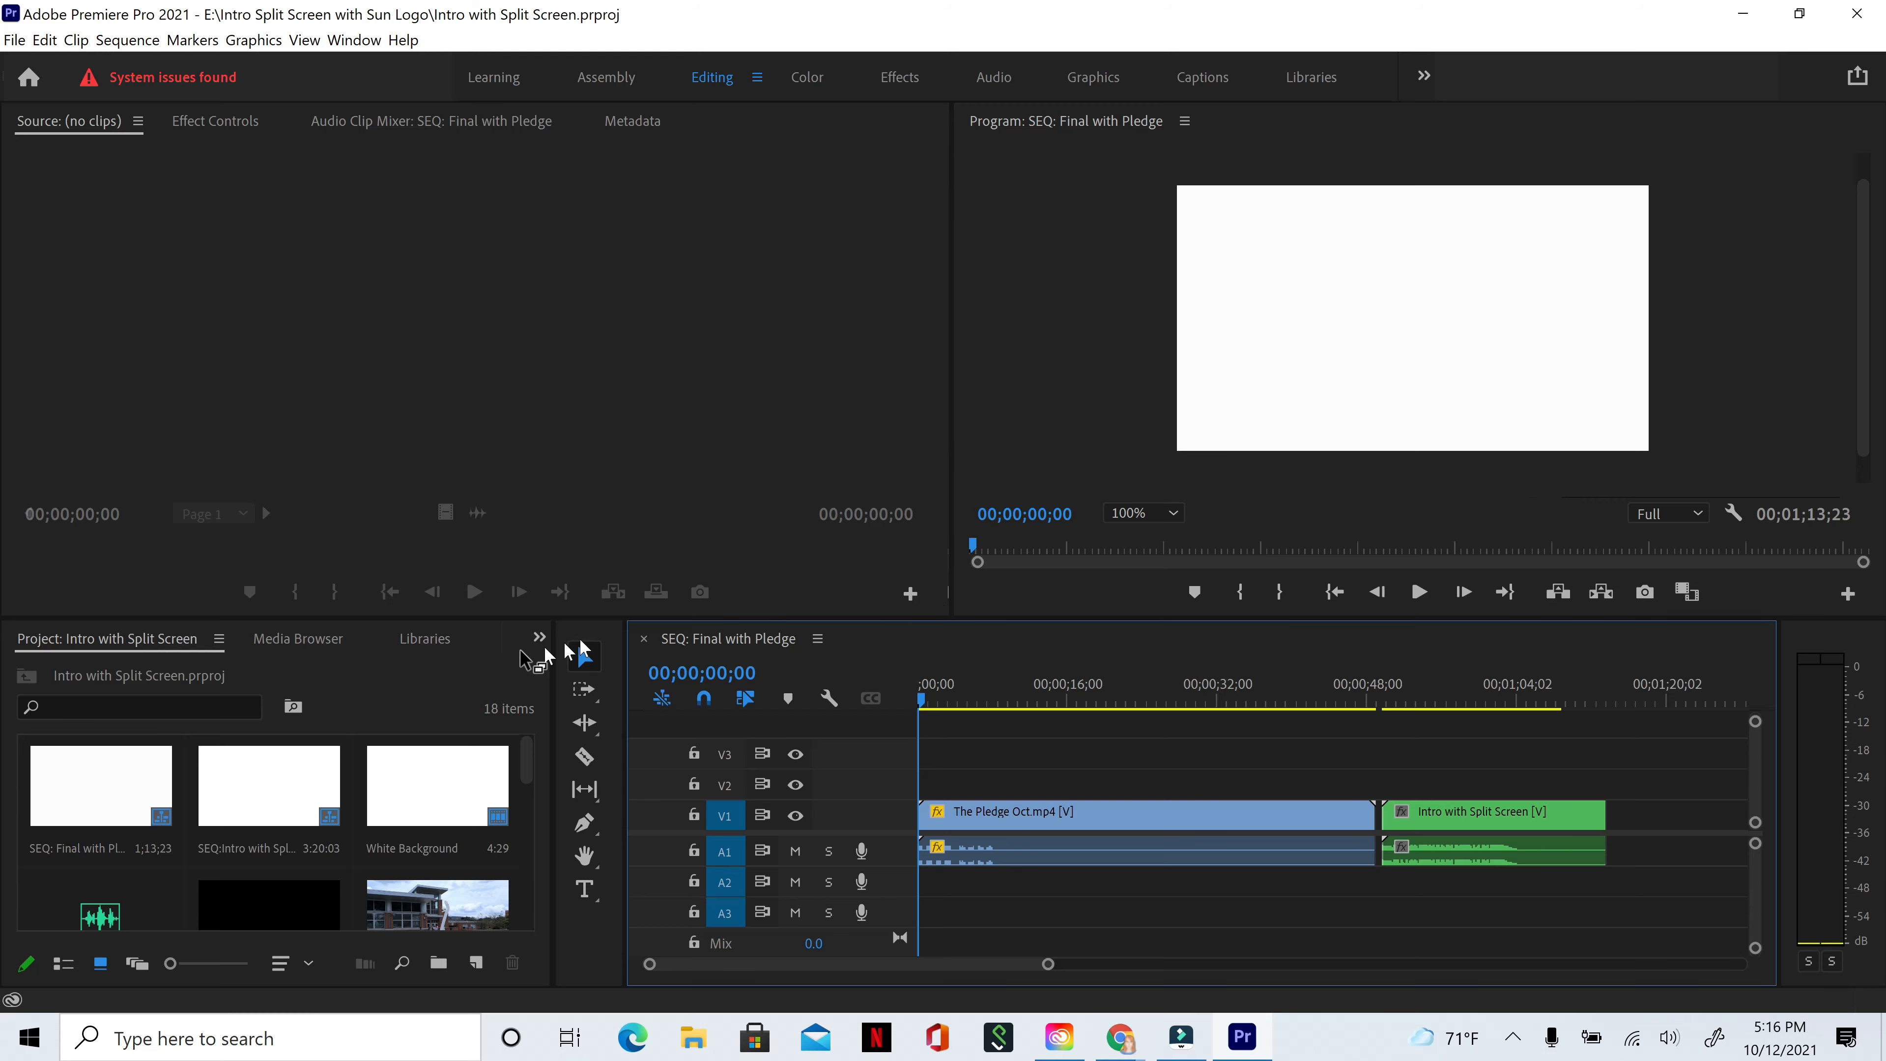
left_click(496, 672)
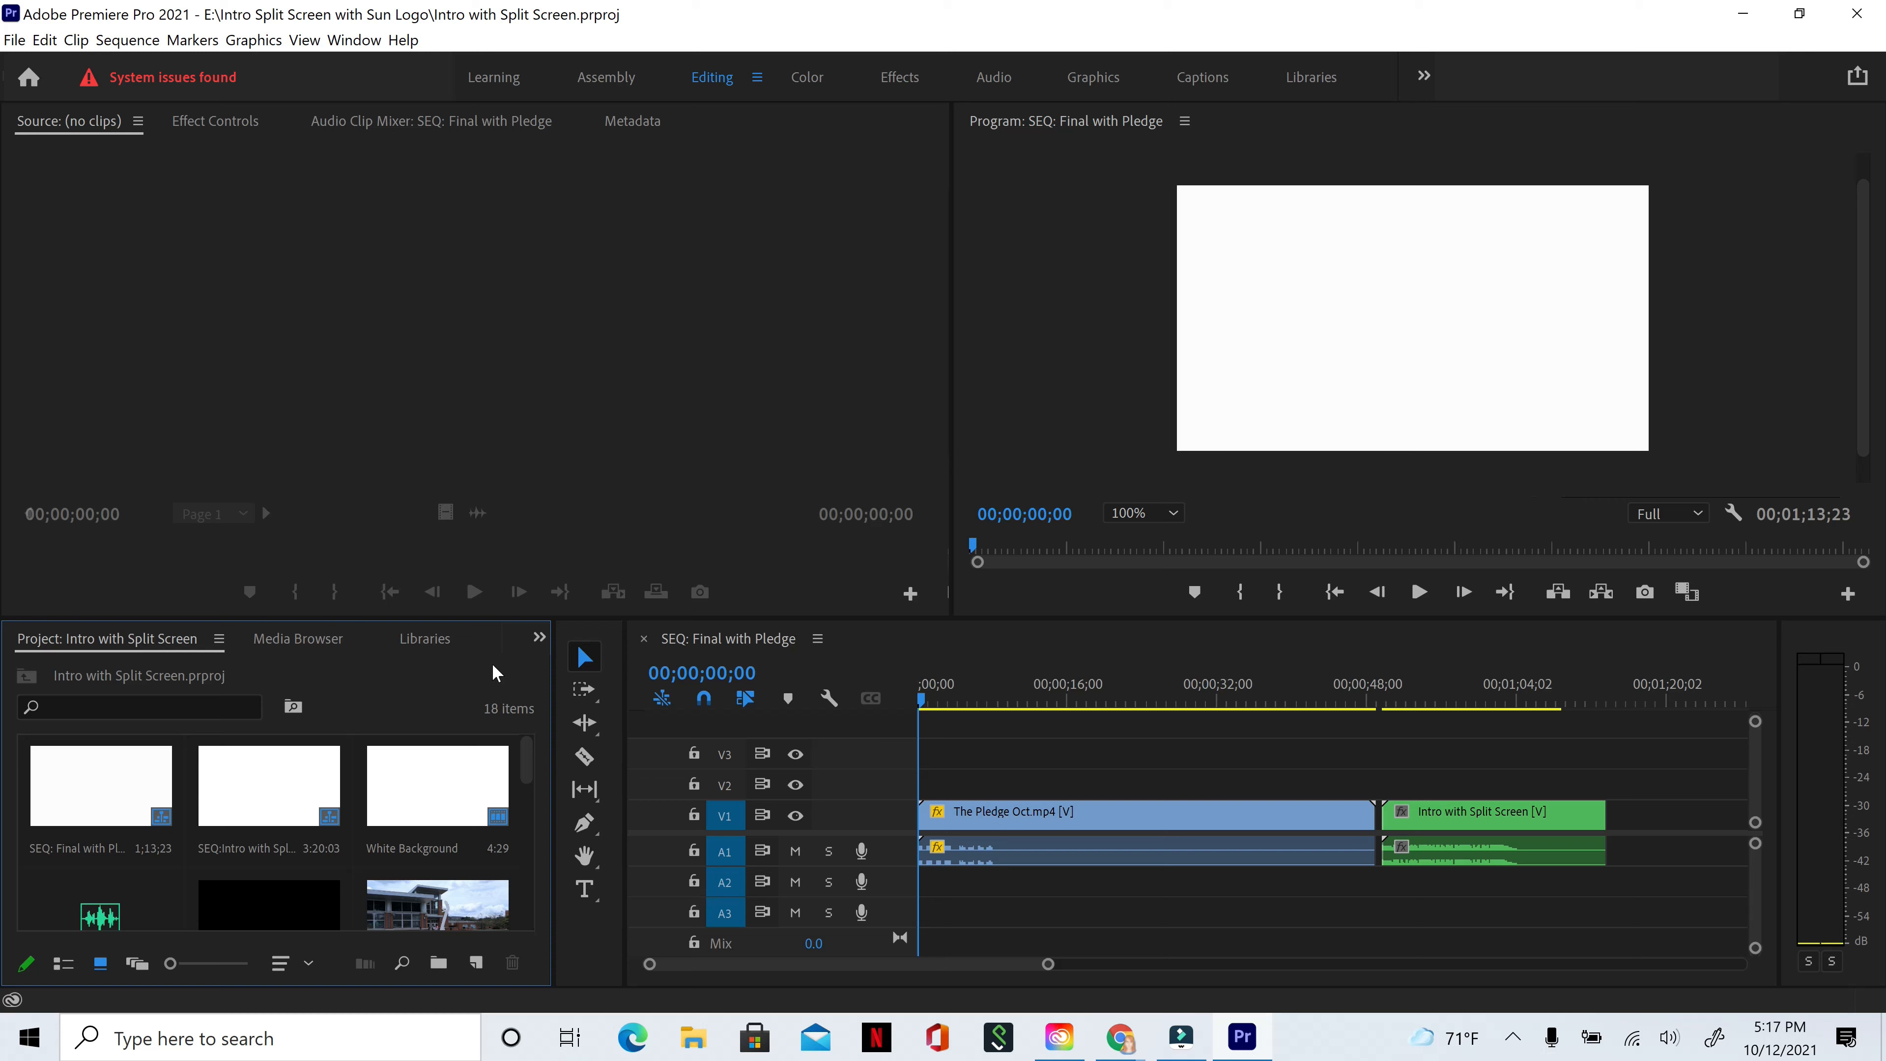
left_click(428, 311)
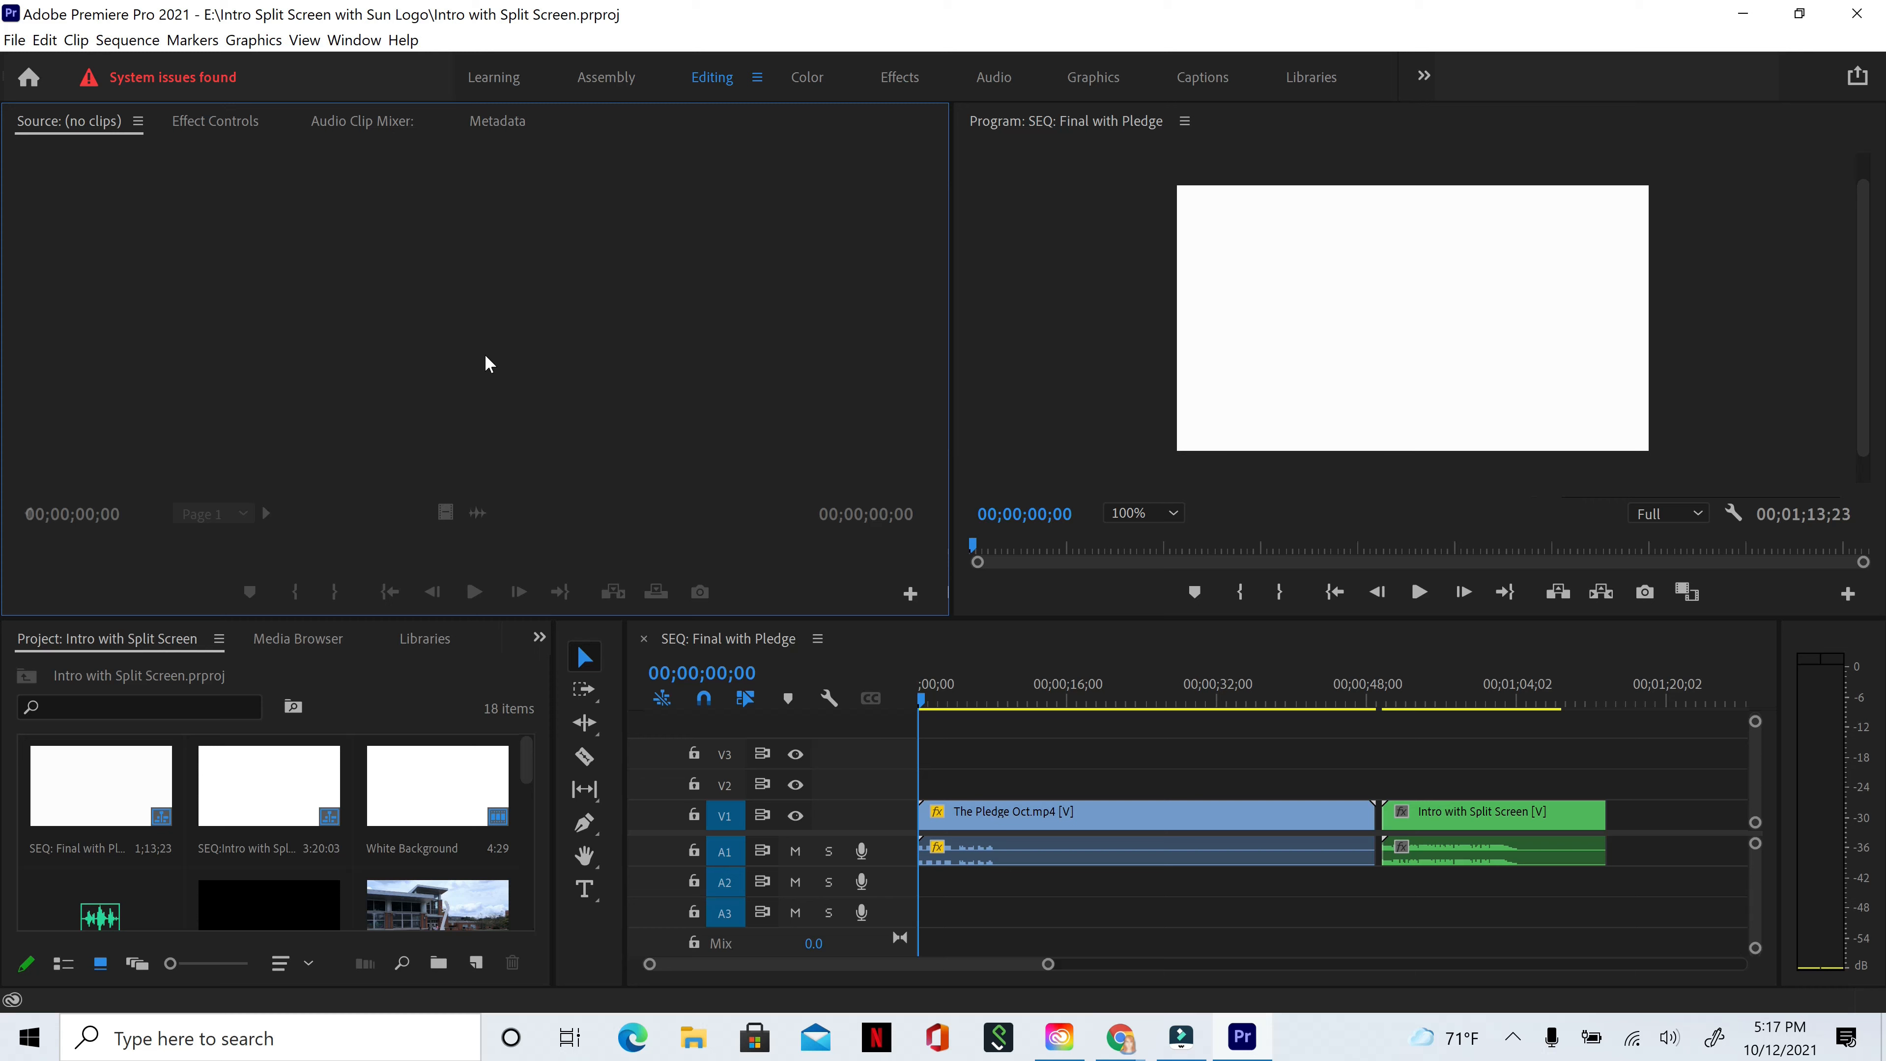
left_click(1084, 188)
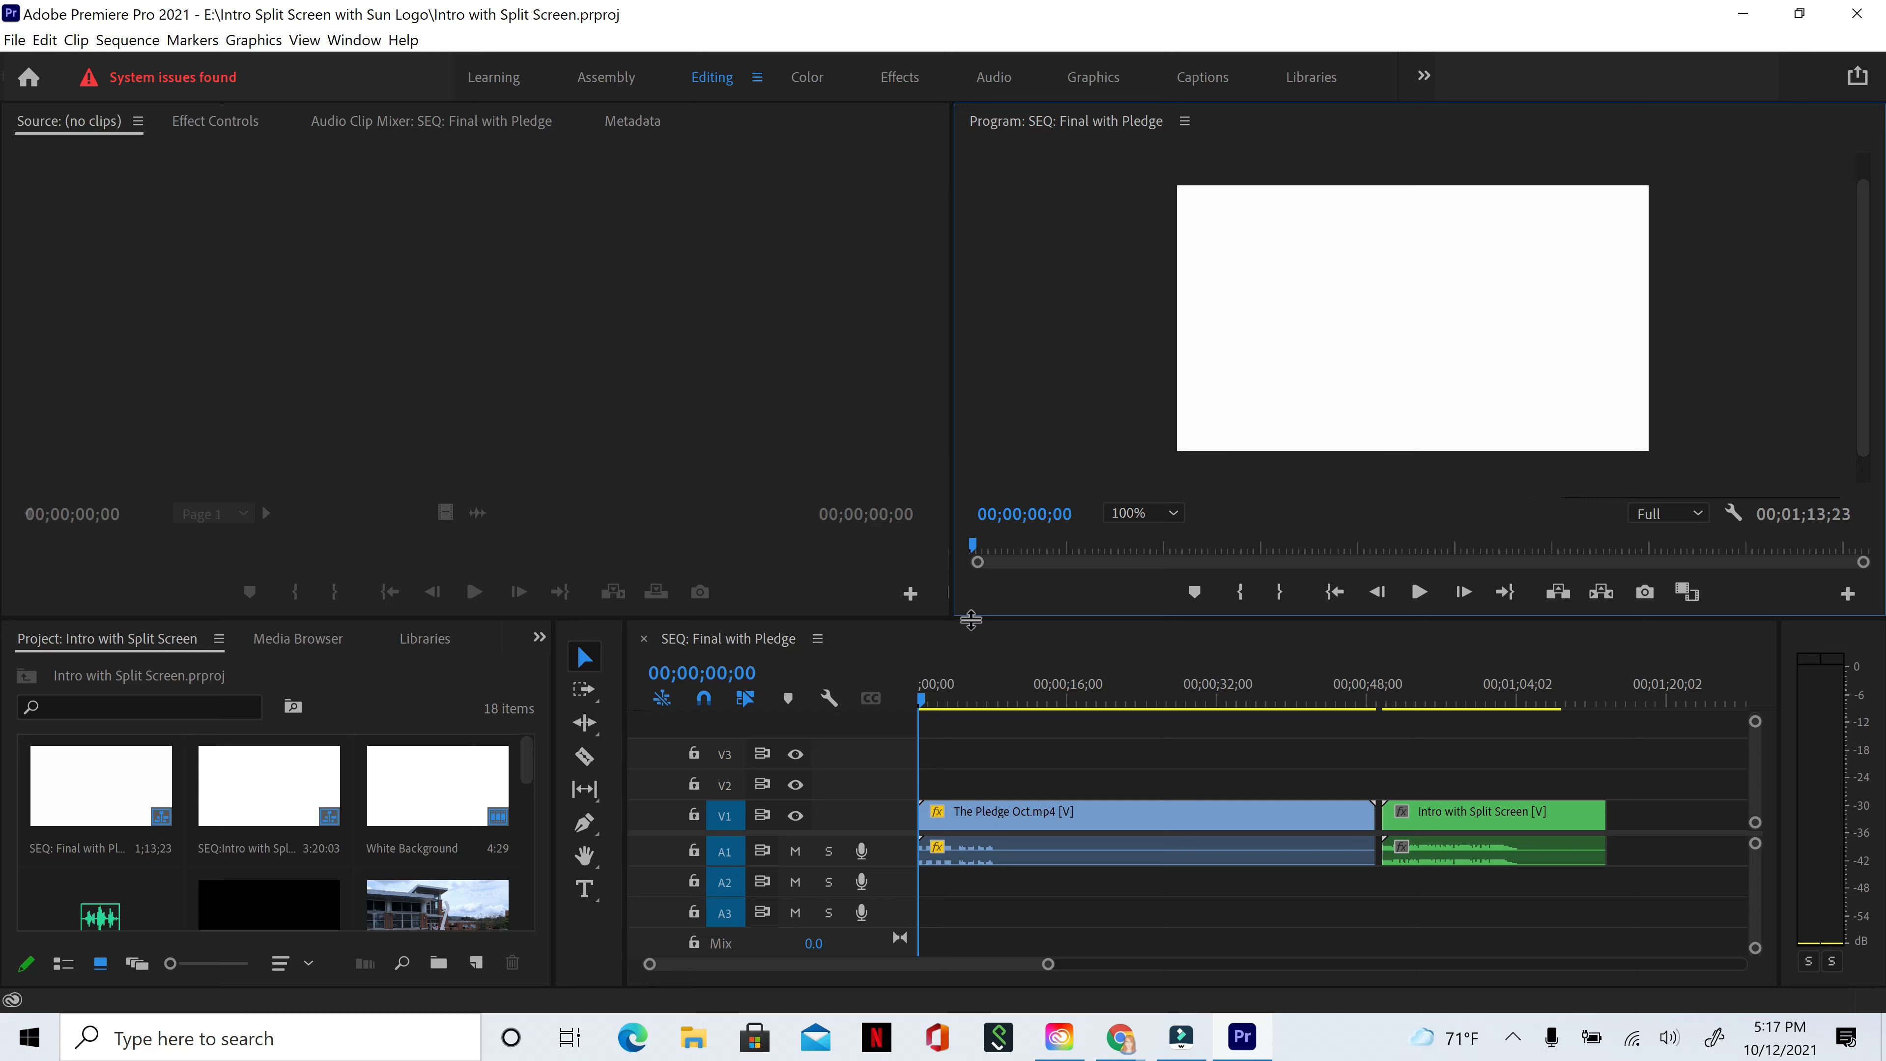
left_click(924, 660)
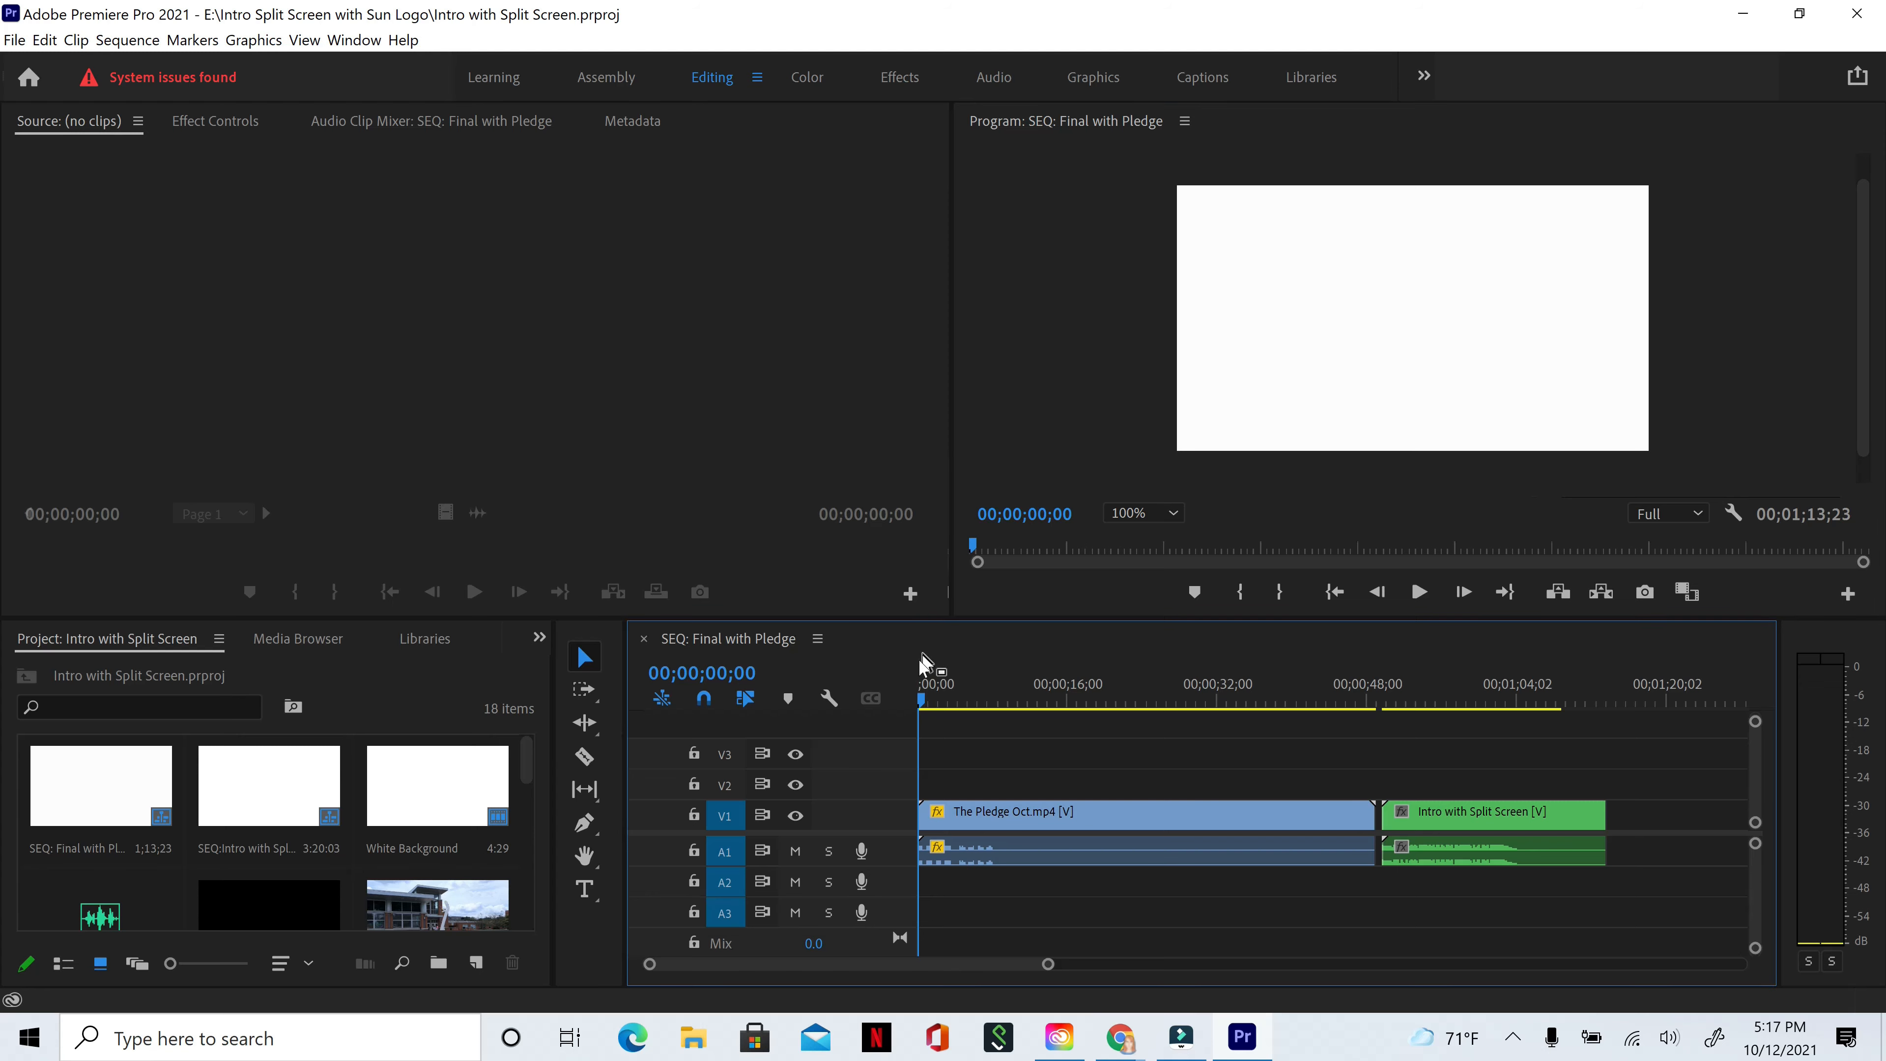
left_click(964, 705)
left_click_drag(1048, 704, 912, 668)
left_click(480, 670)
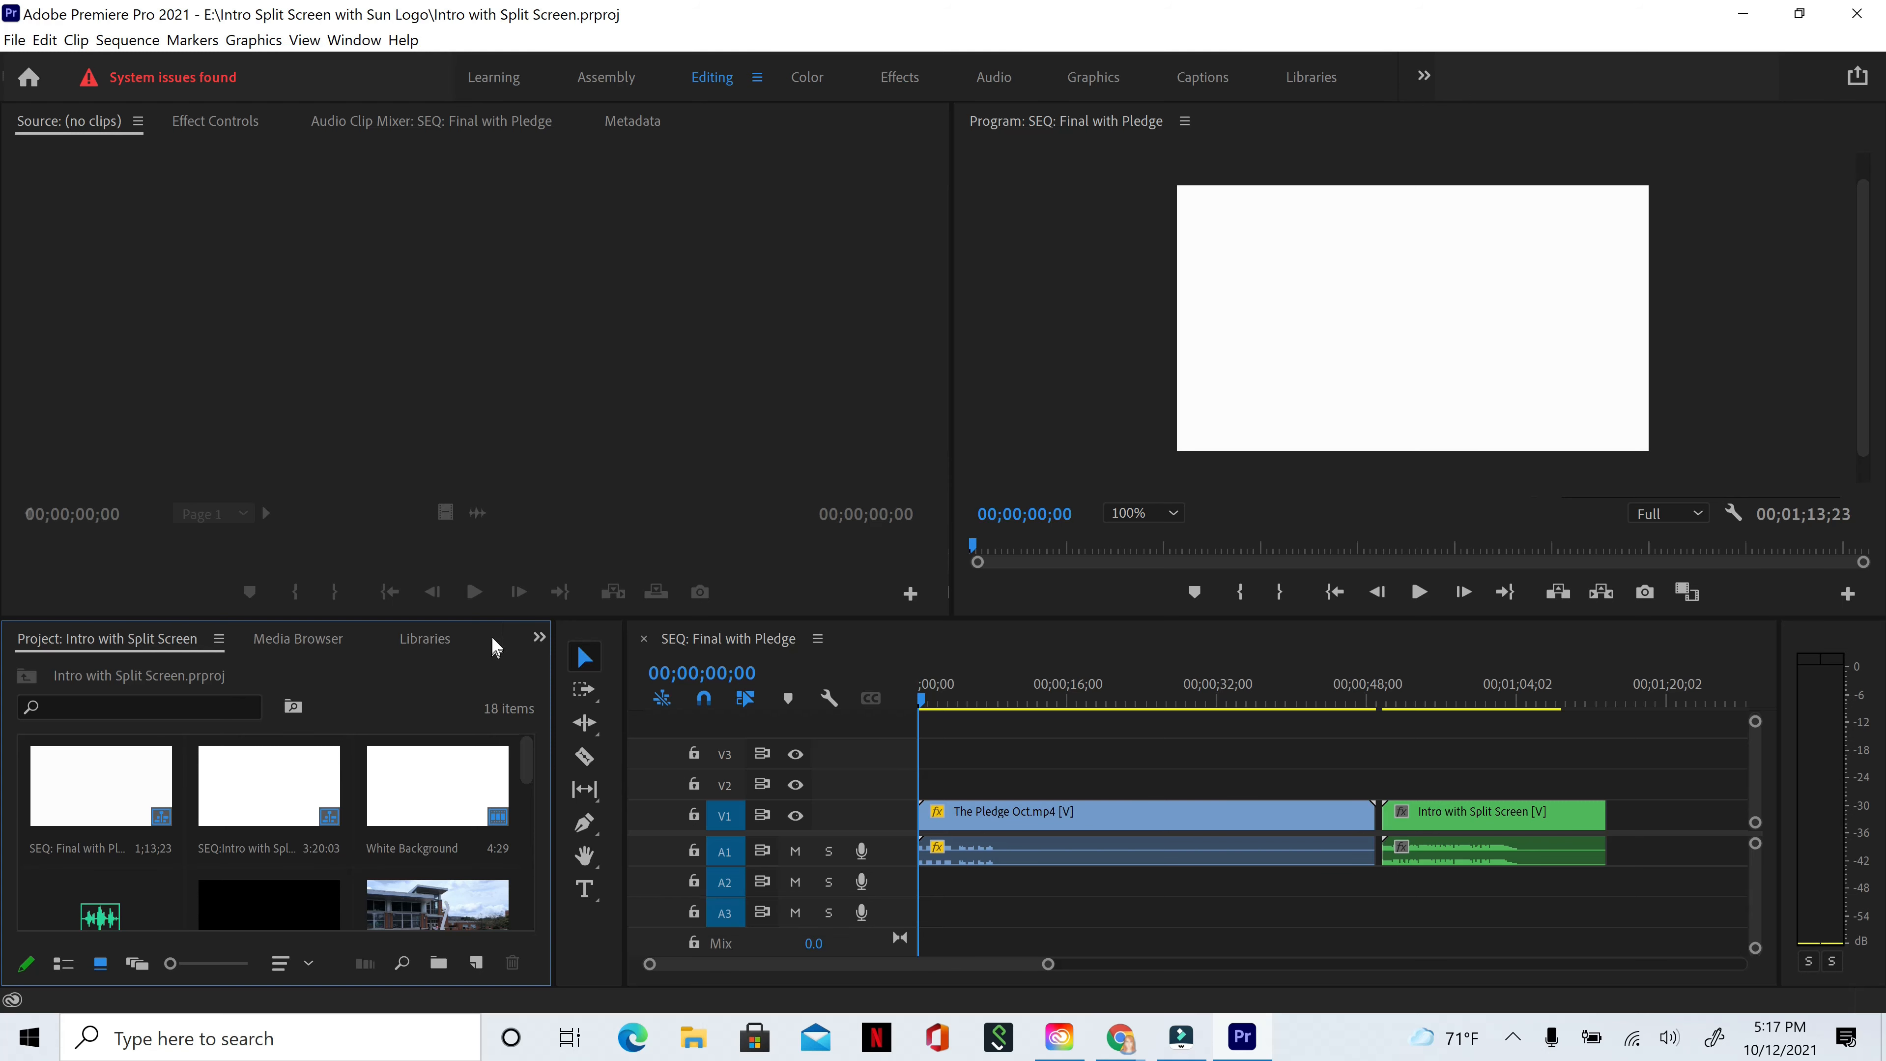
- Rearrange the workspace by enlarging the Project panel and moving the Media Browser and Program monitor into other panel groups
left_click_drag(494, 619, 501, 438)
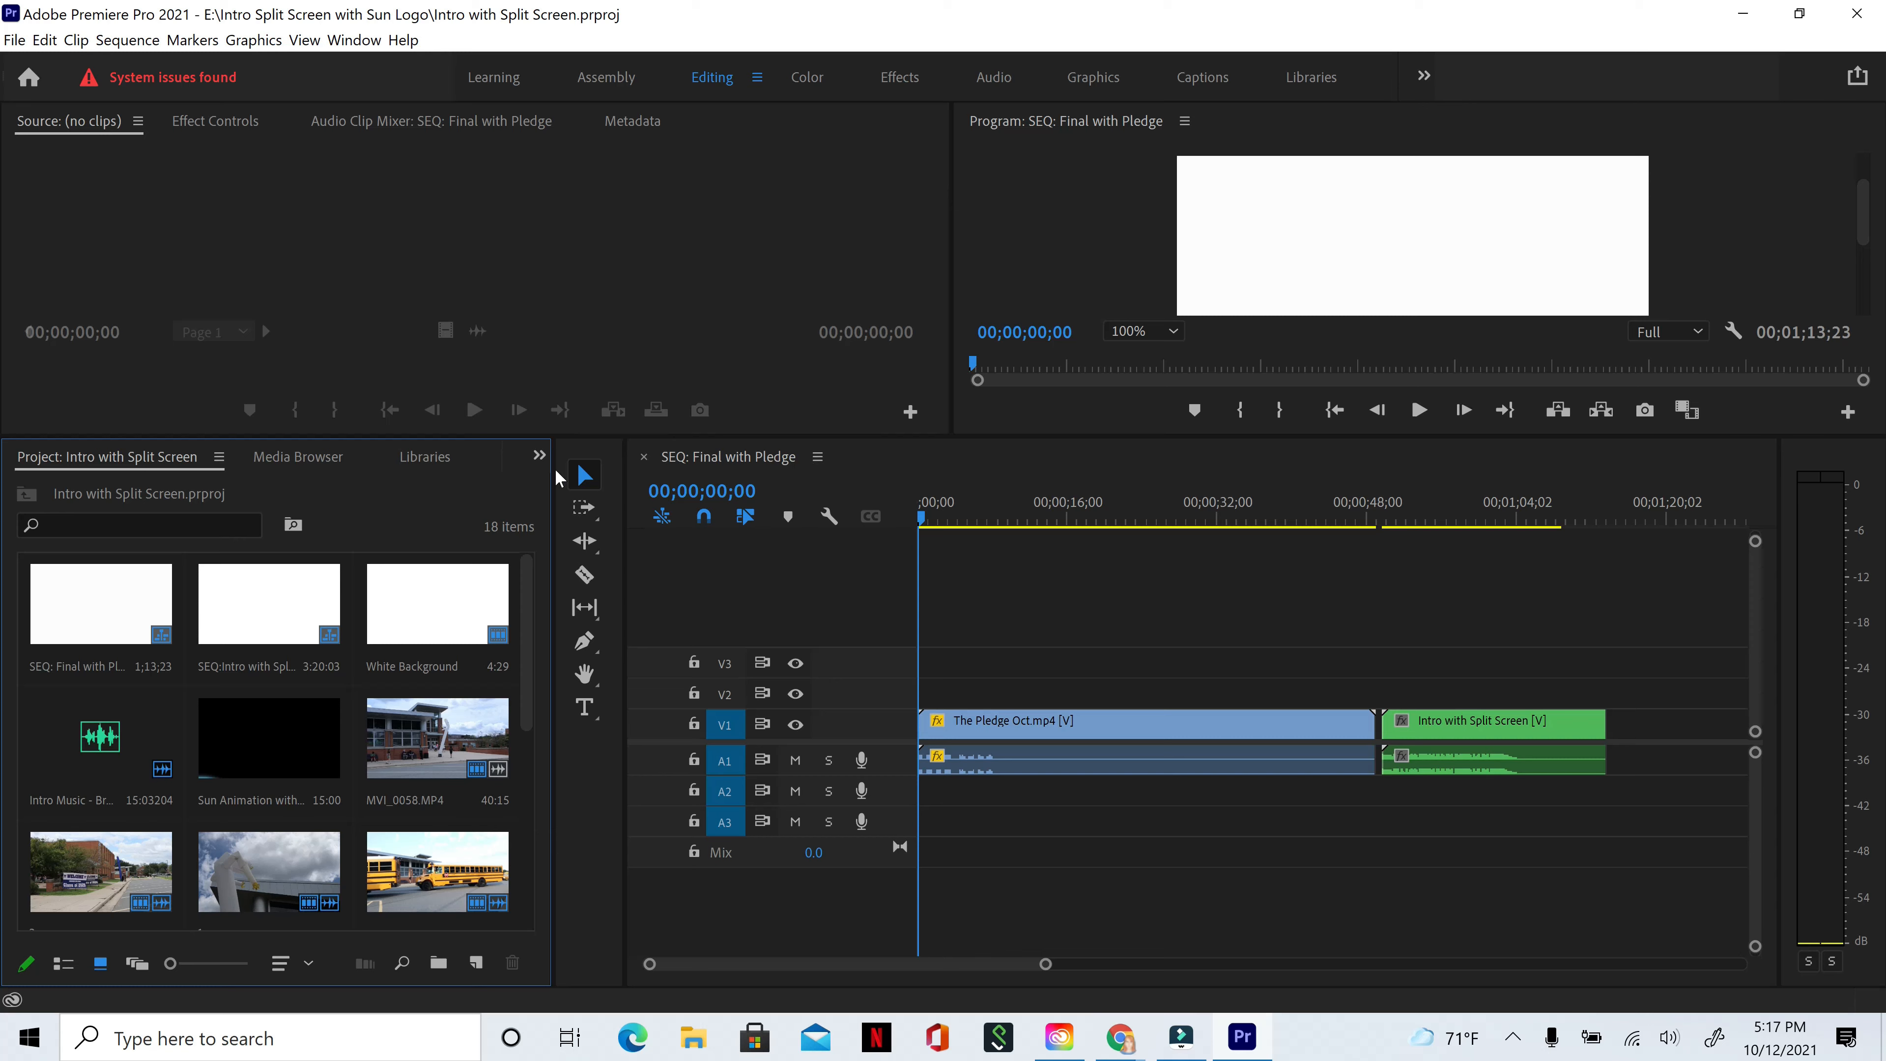
left_click(483, 454)
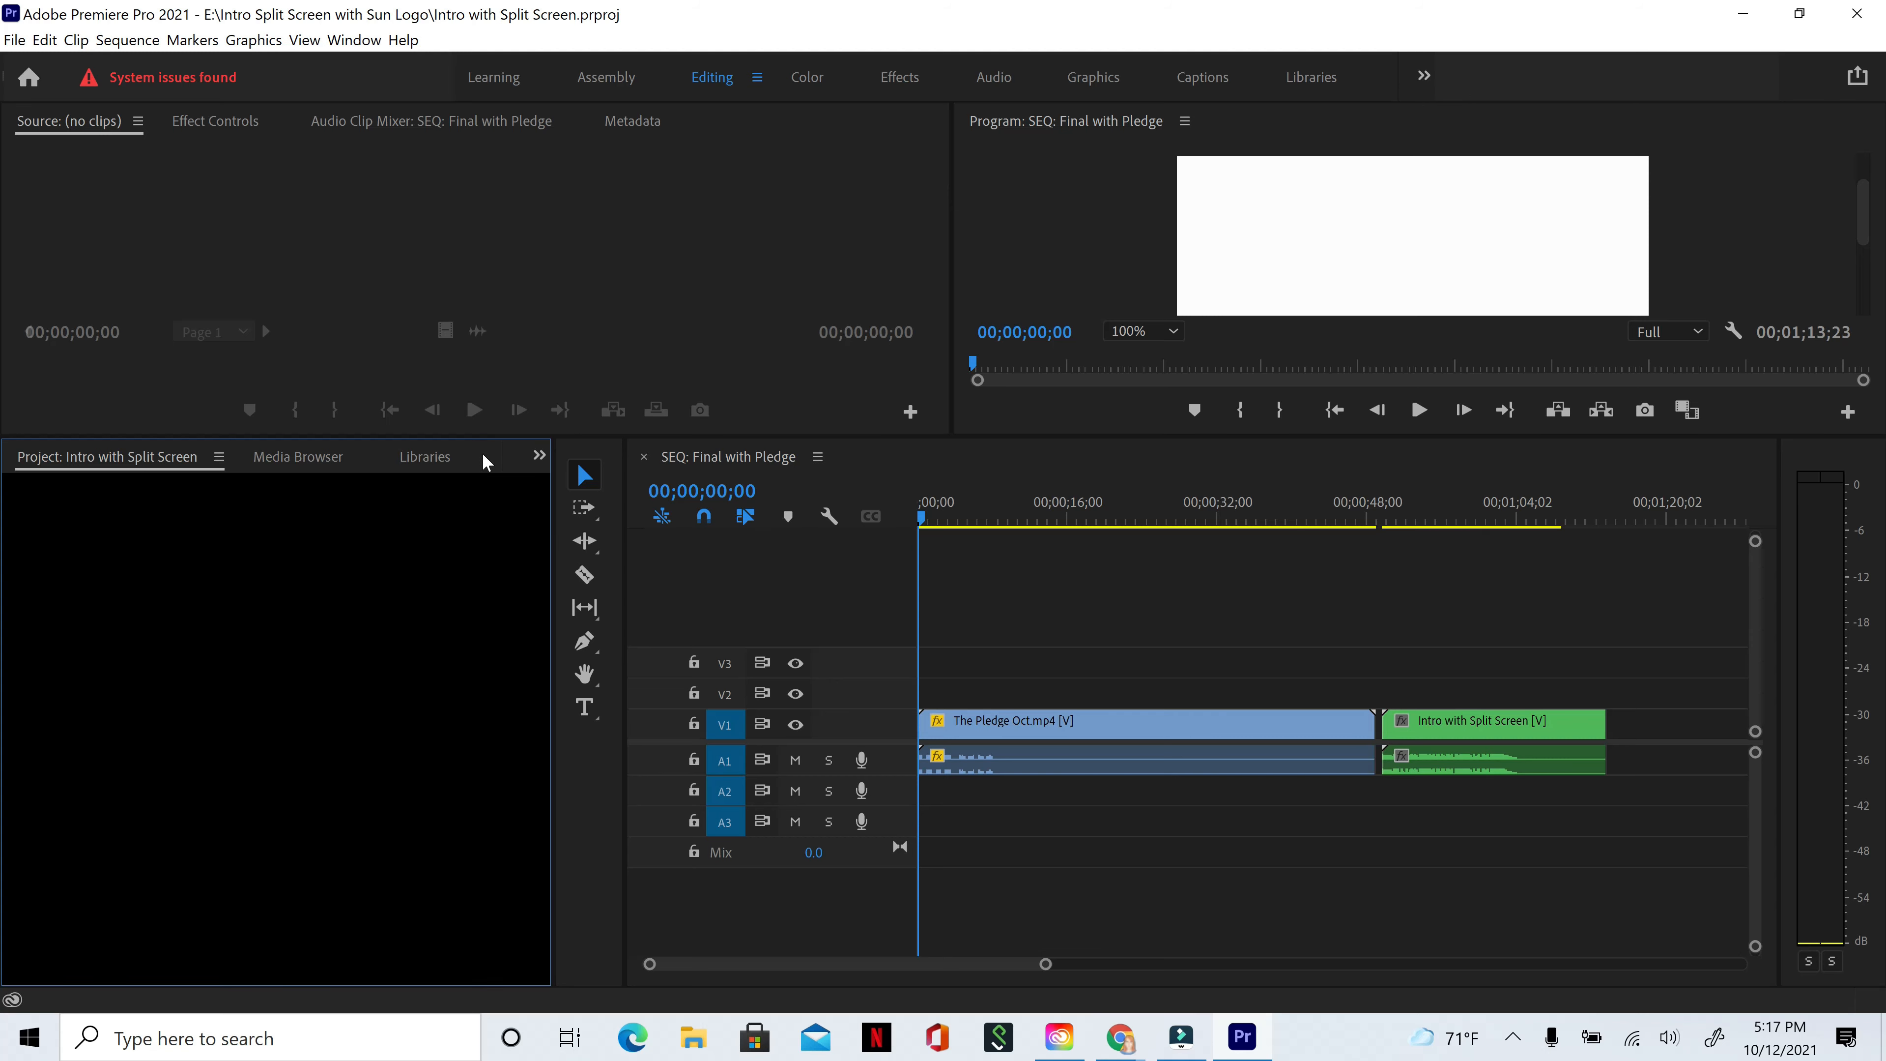
left_click(95, 462)
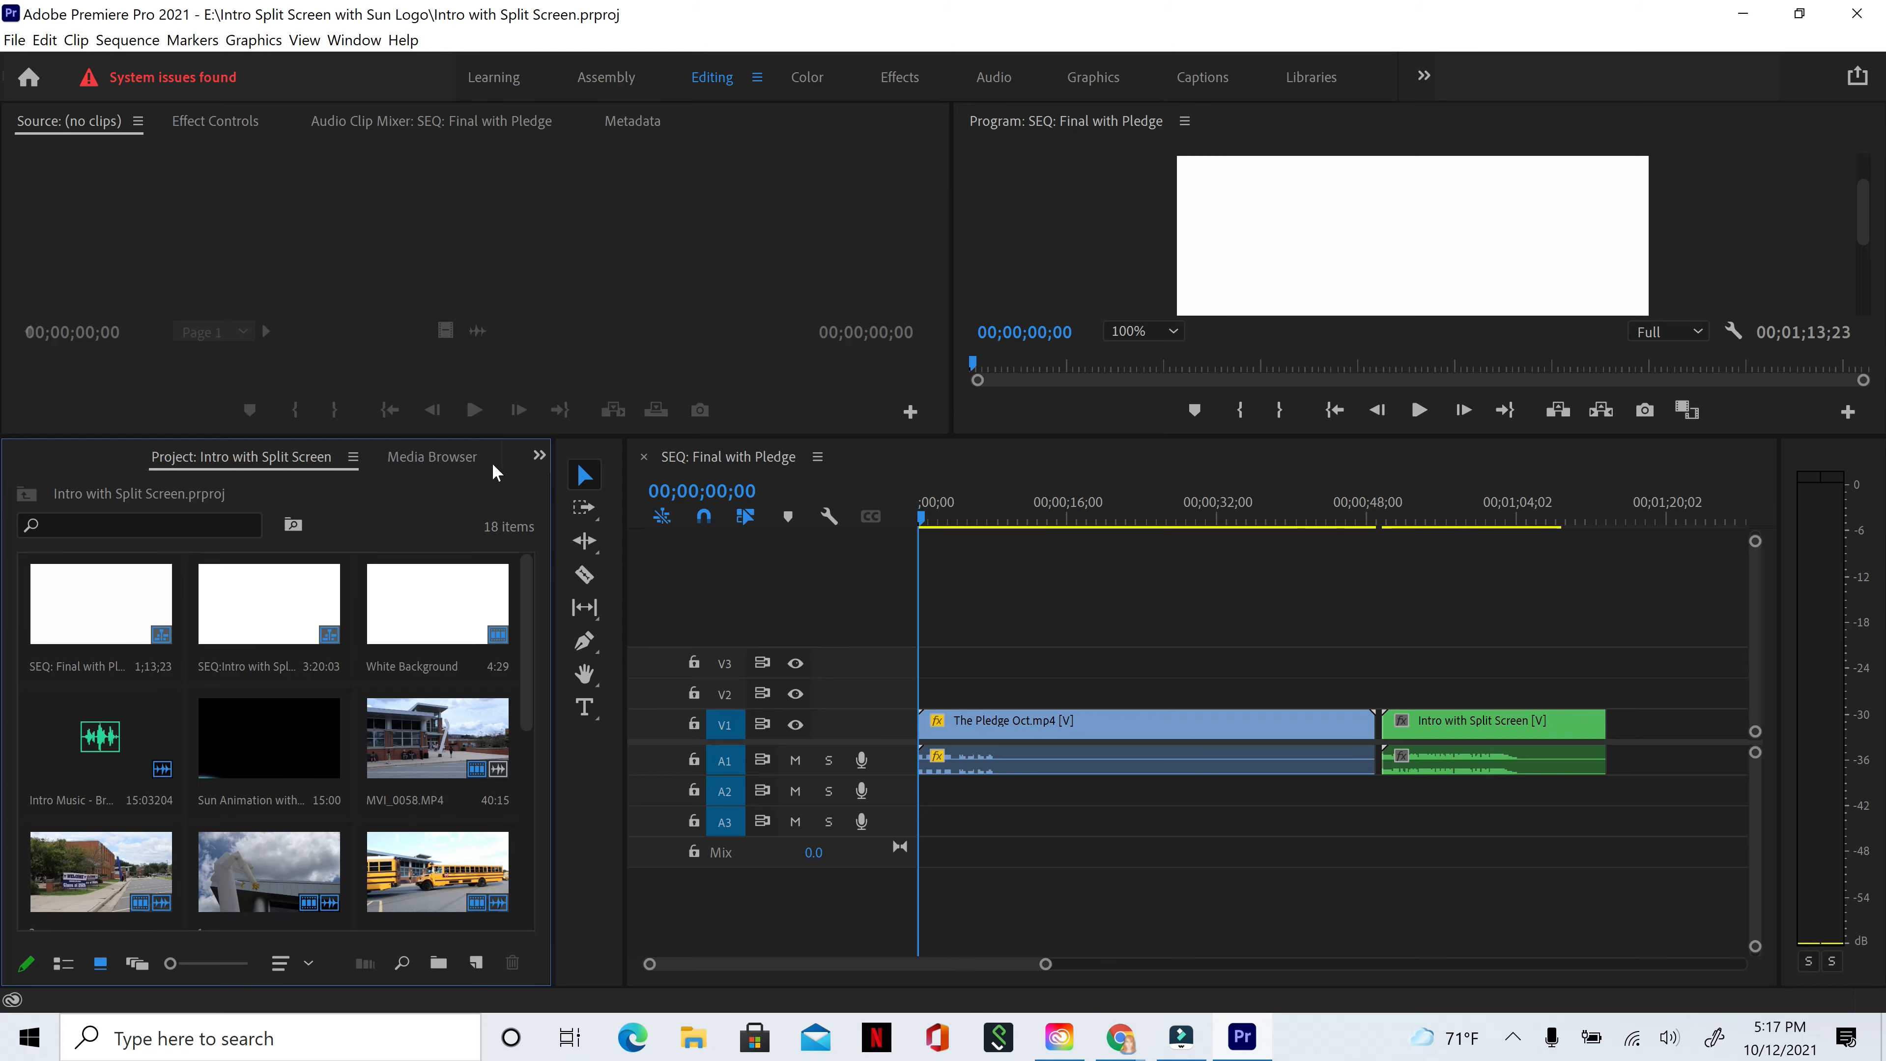
left_click_drag(490, 465, 552, 368)
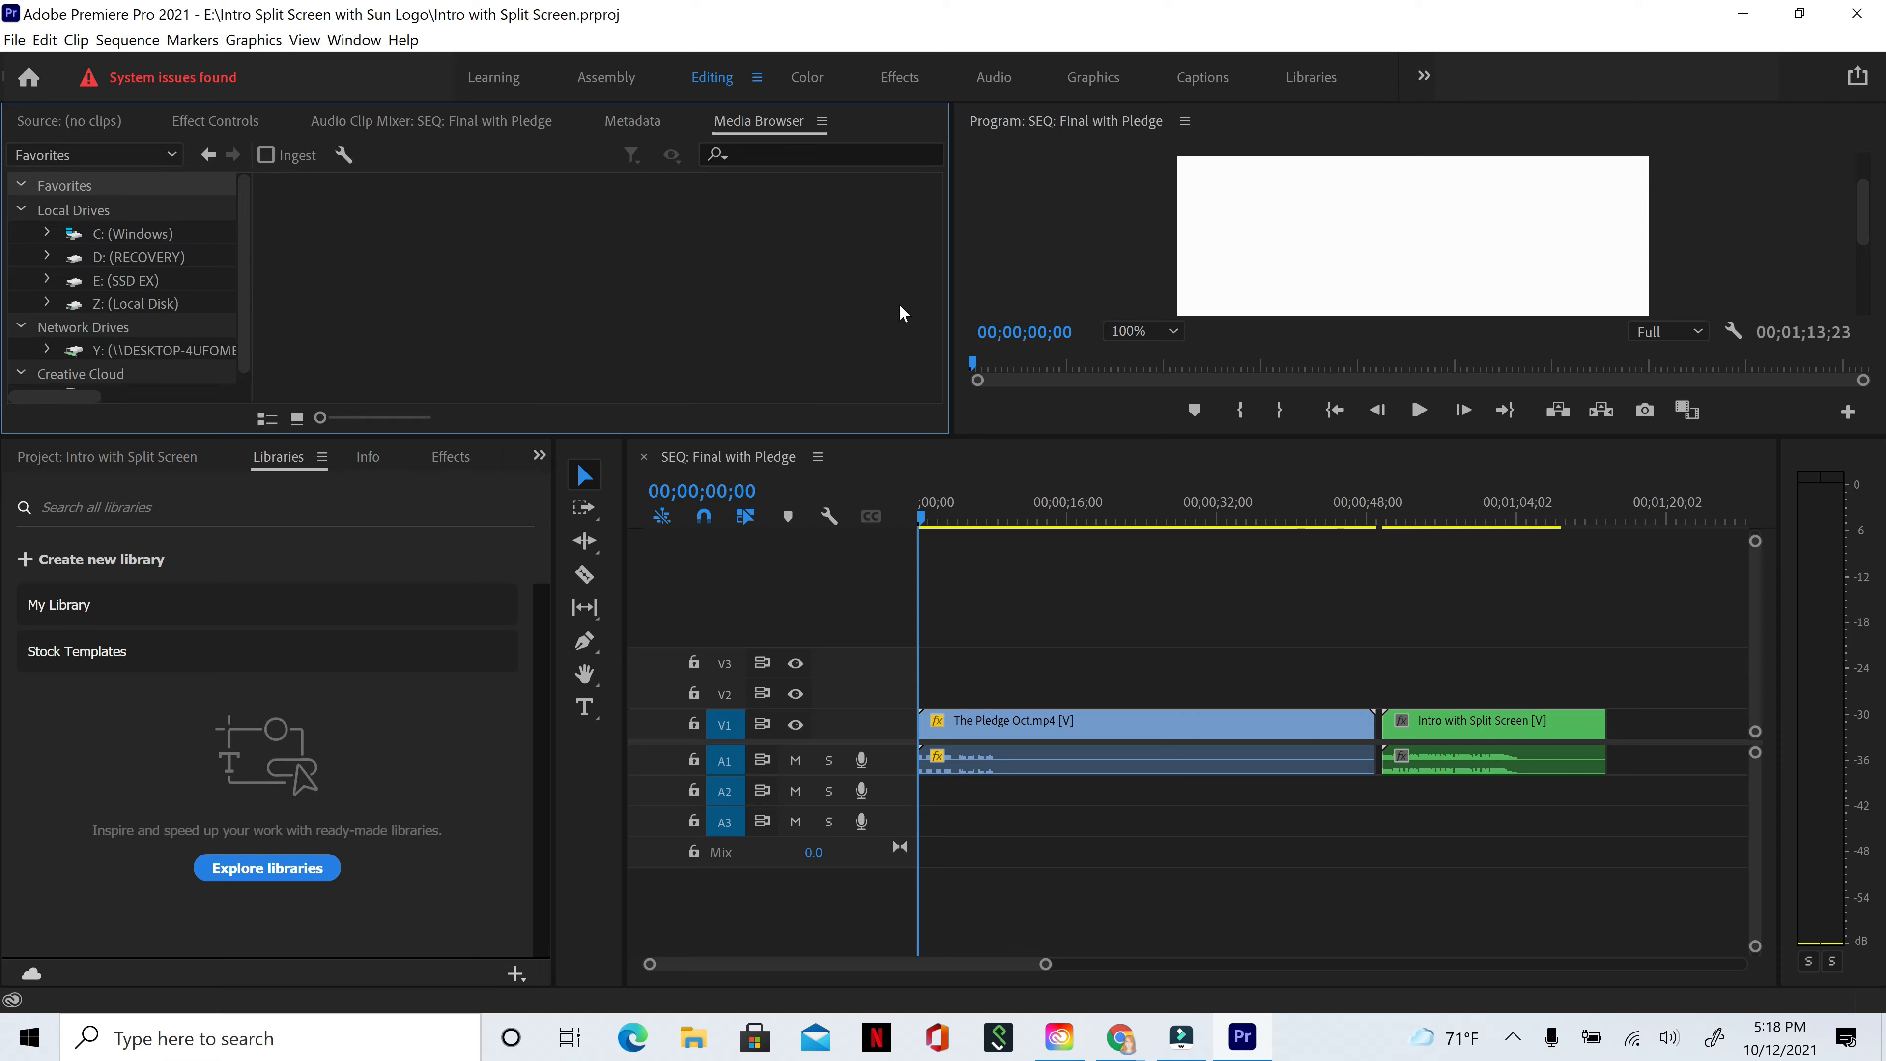
left_click_drag(1329, 122, 833, 605)
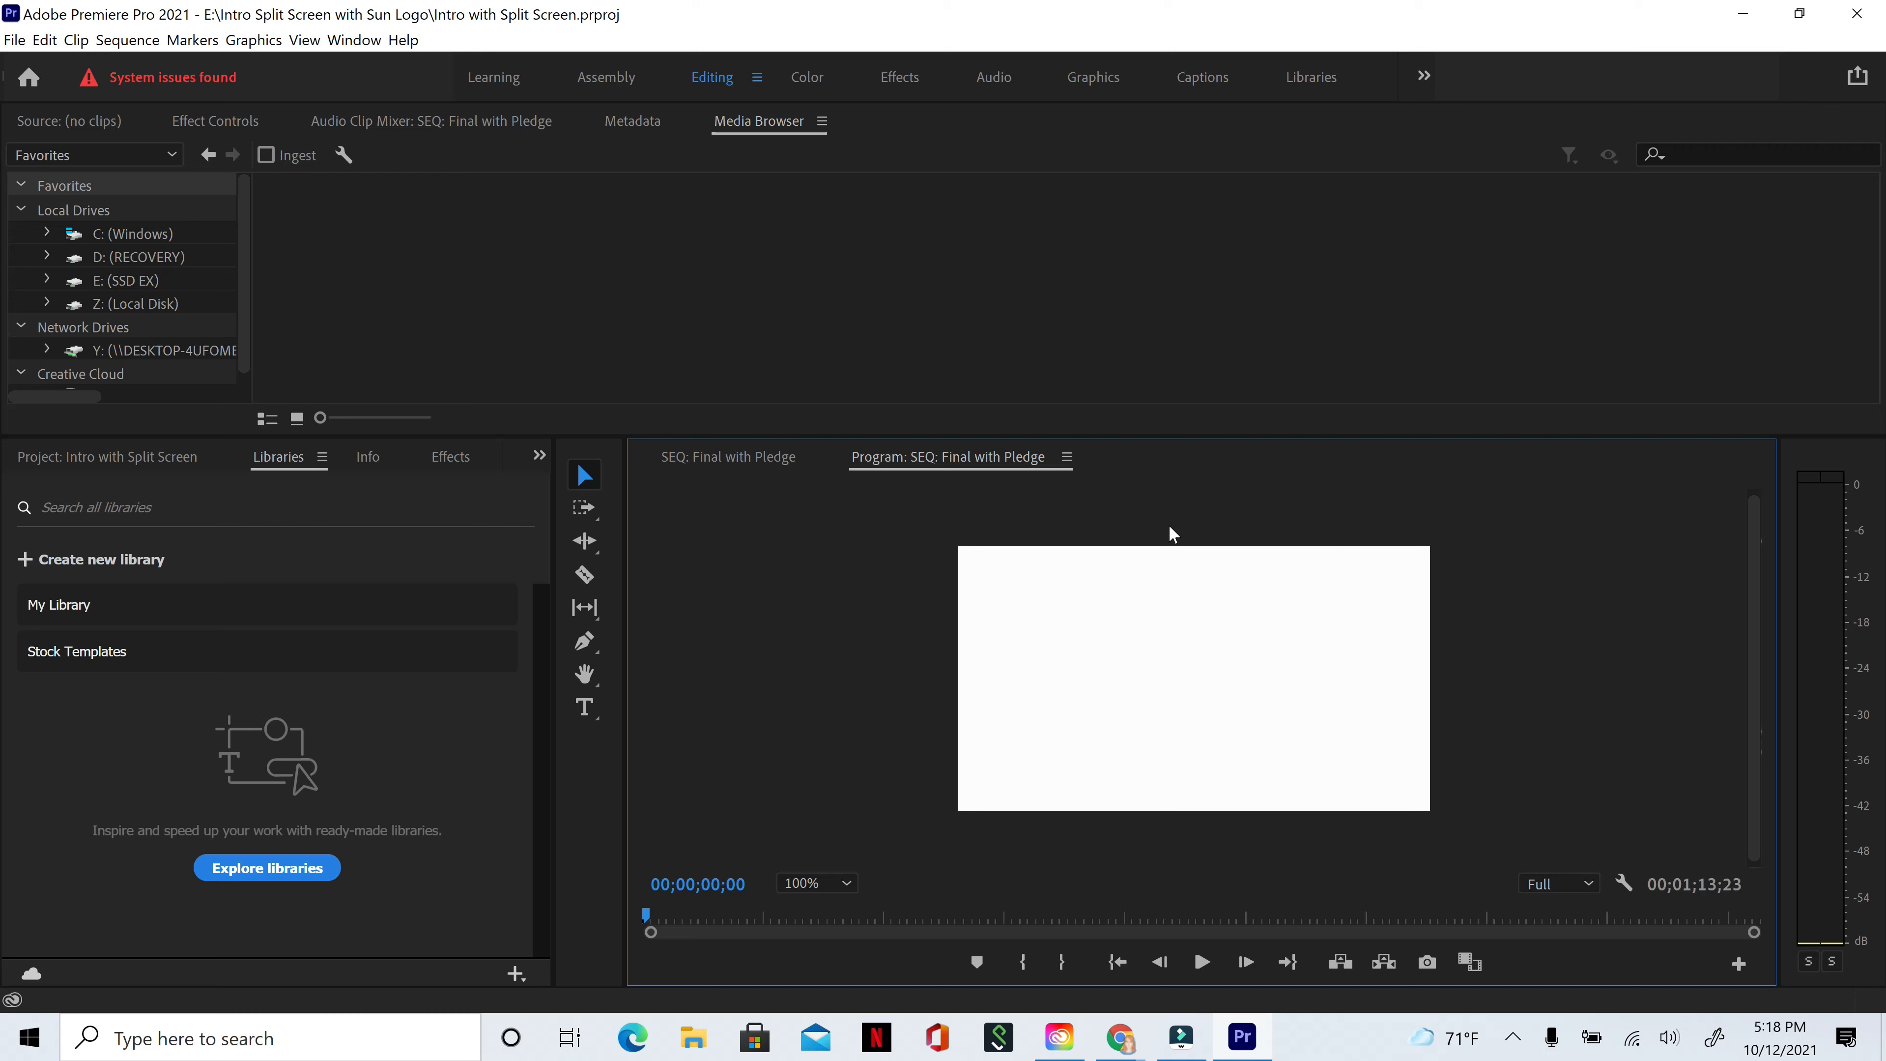
left_click_drag(1199, 462, 1797, 242)
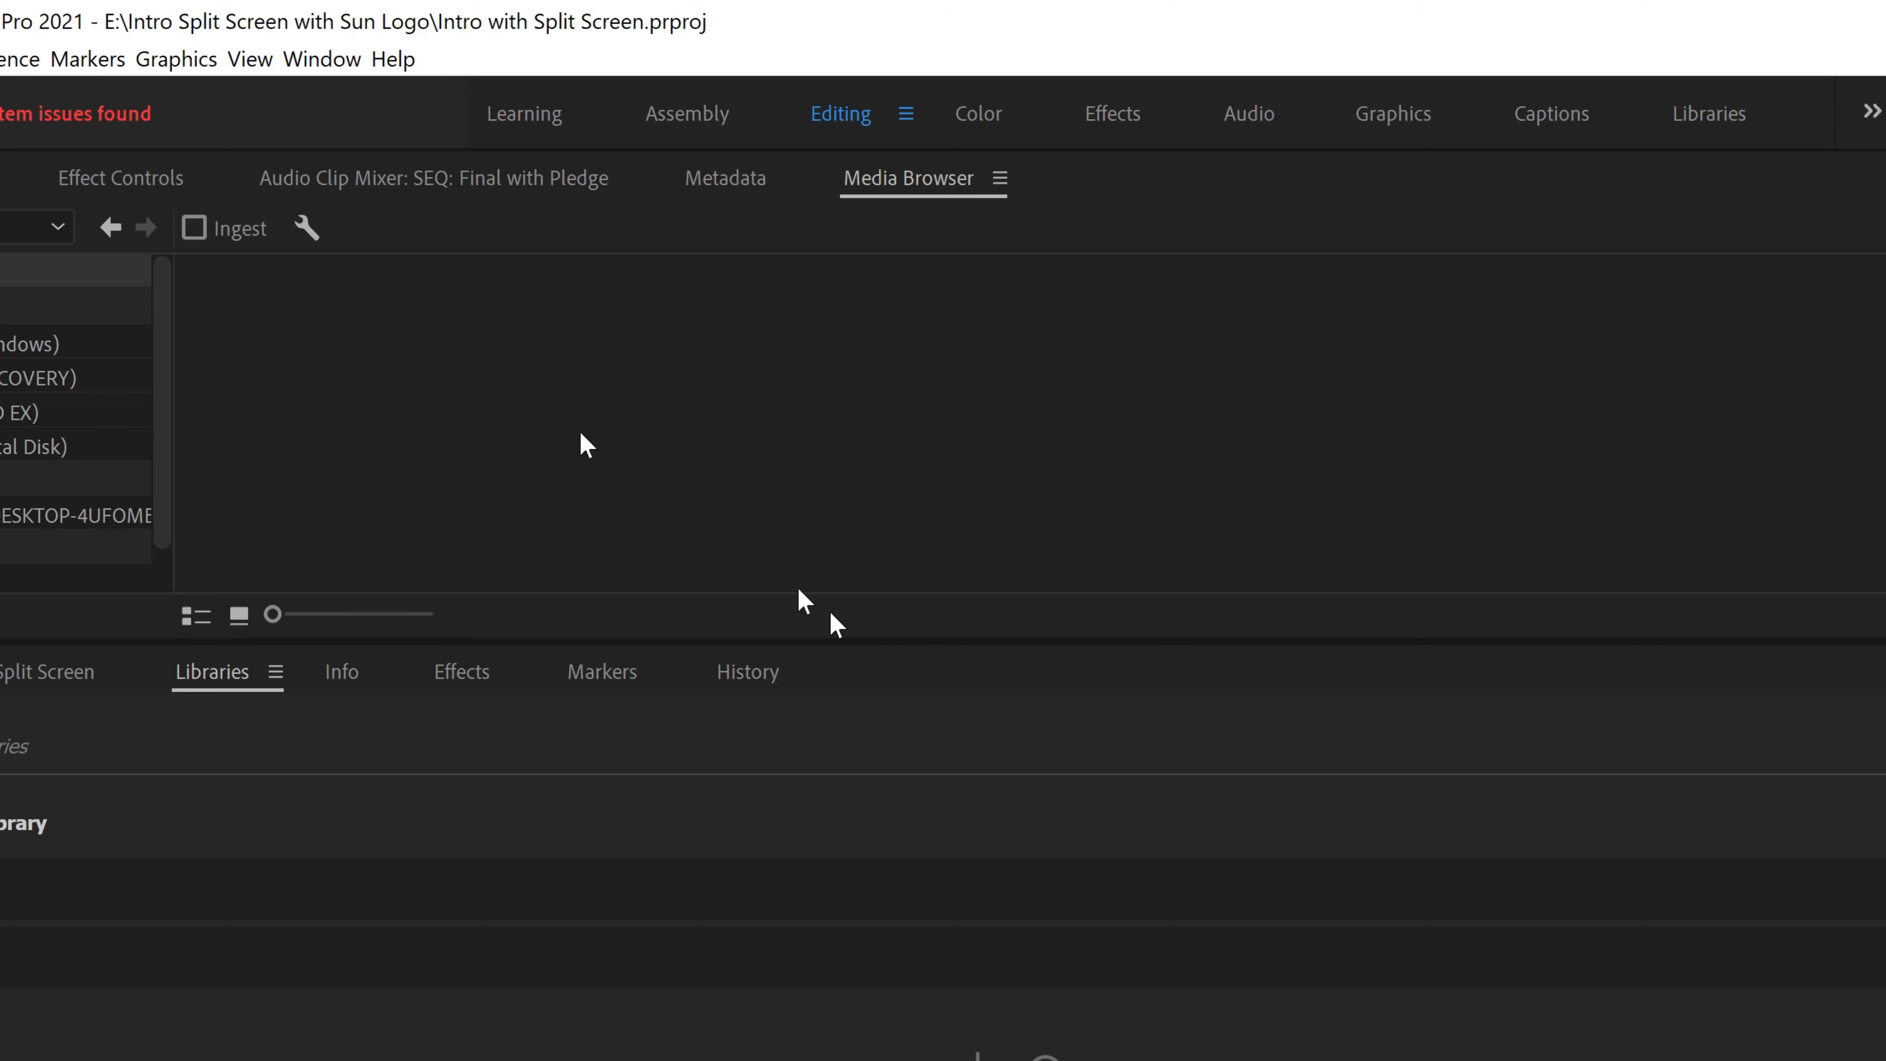
- Reset the Editing workspace to its saved layout
left_click(320, 63)
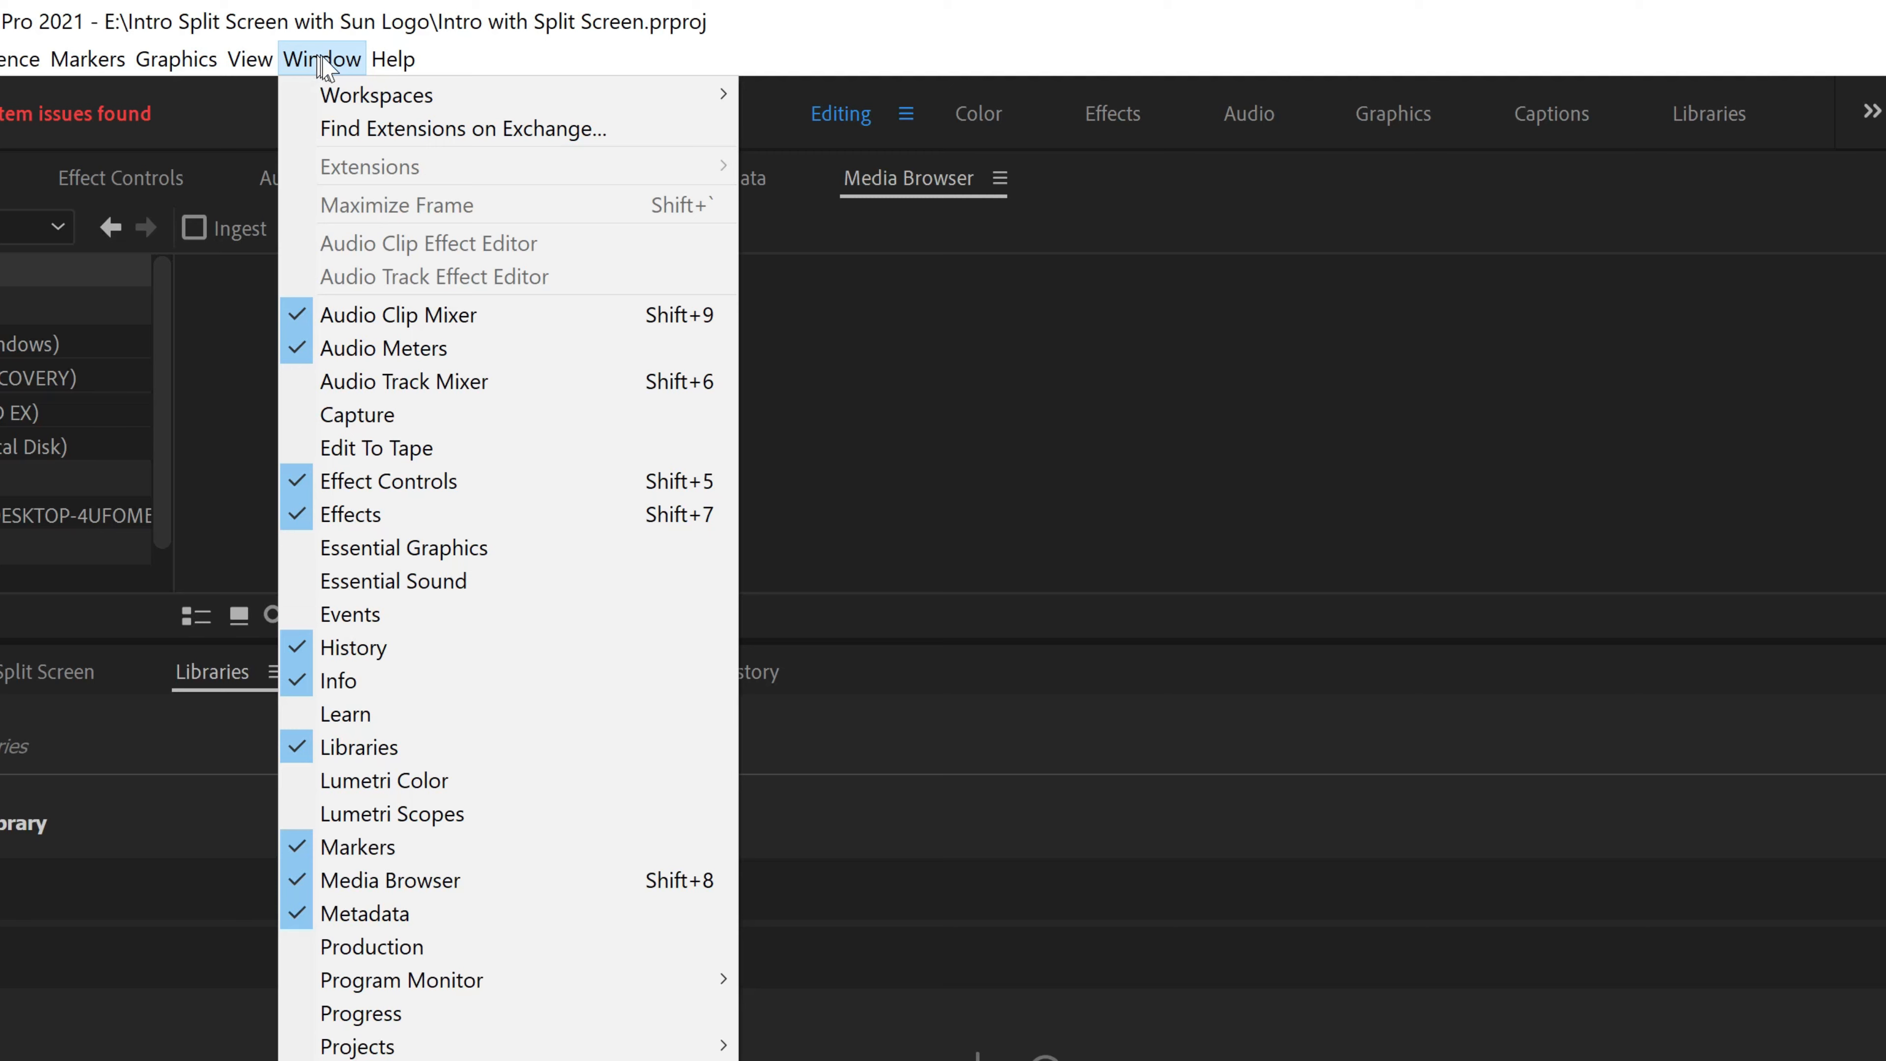
mouse_move(345, 105)
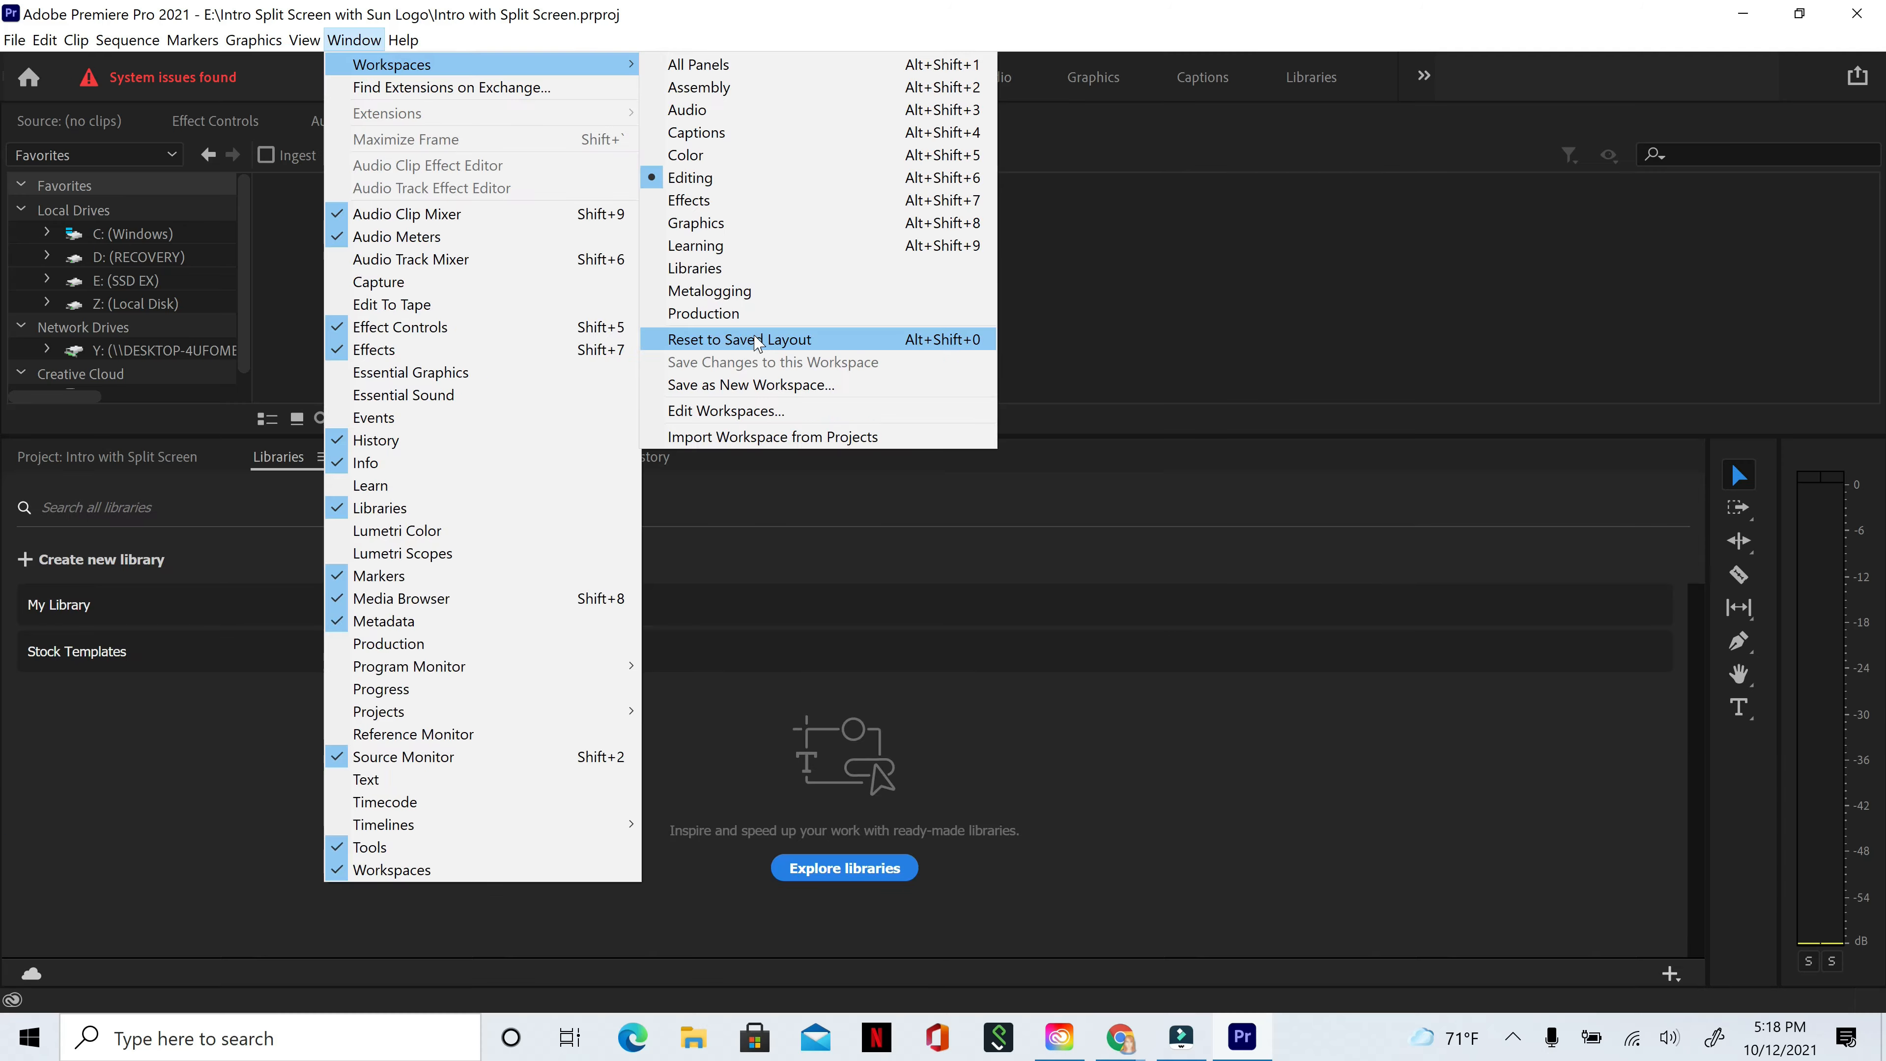
left_click(756, 339)
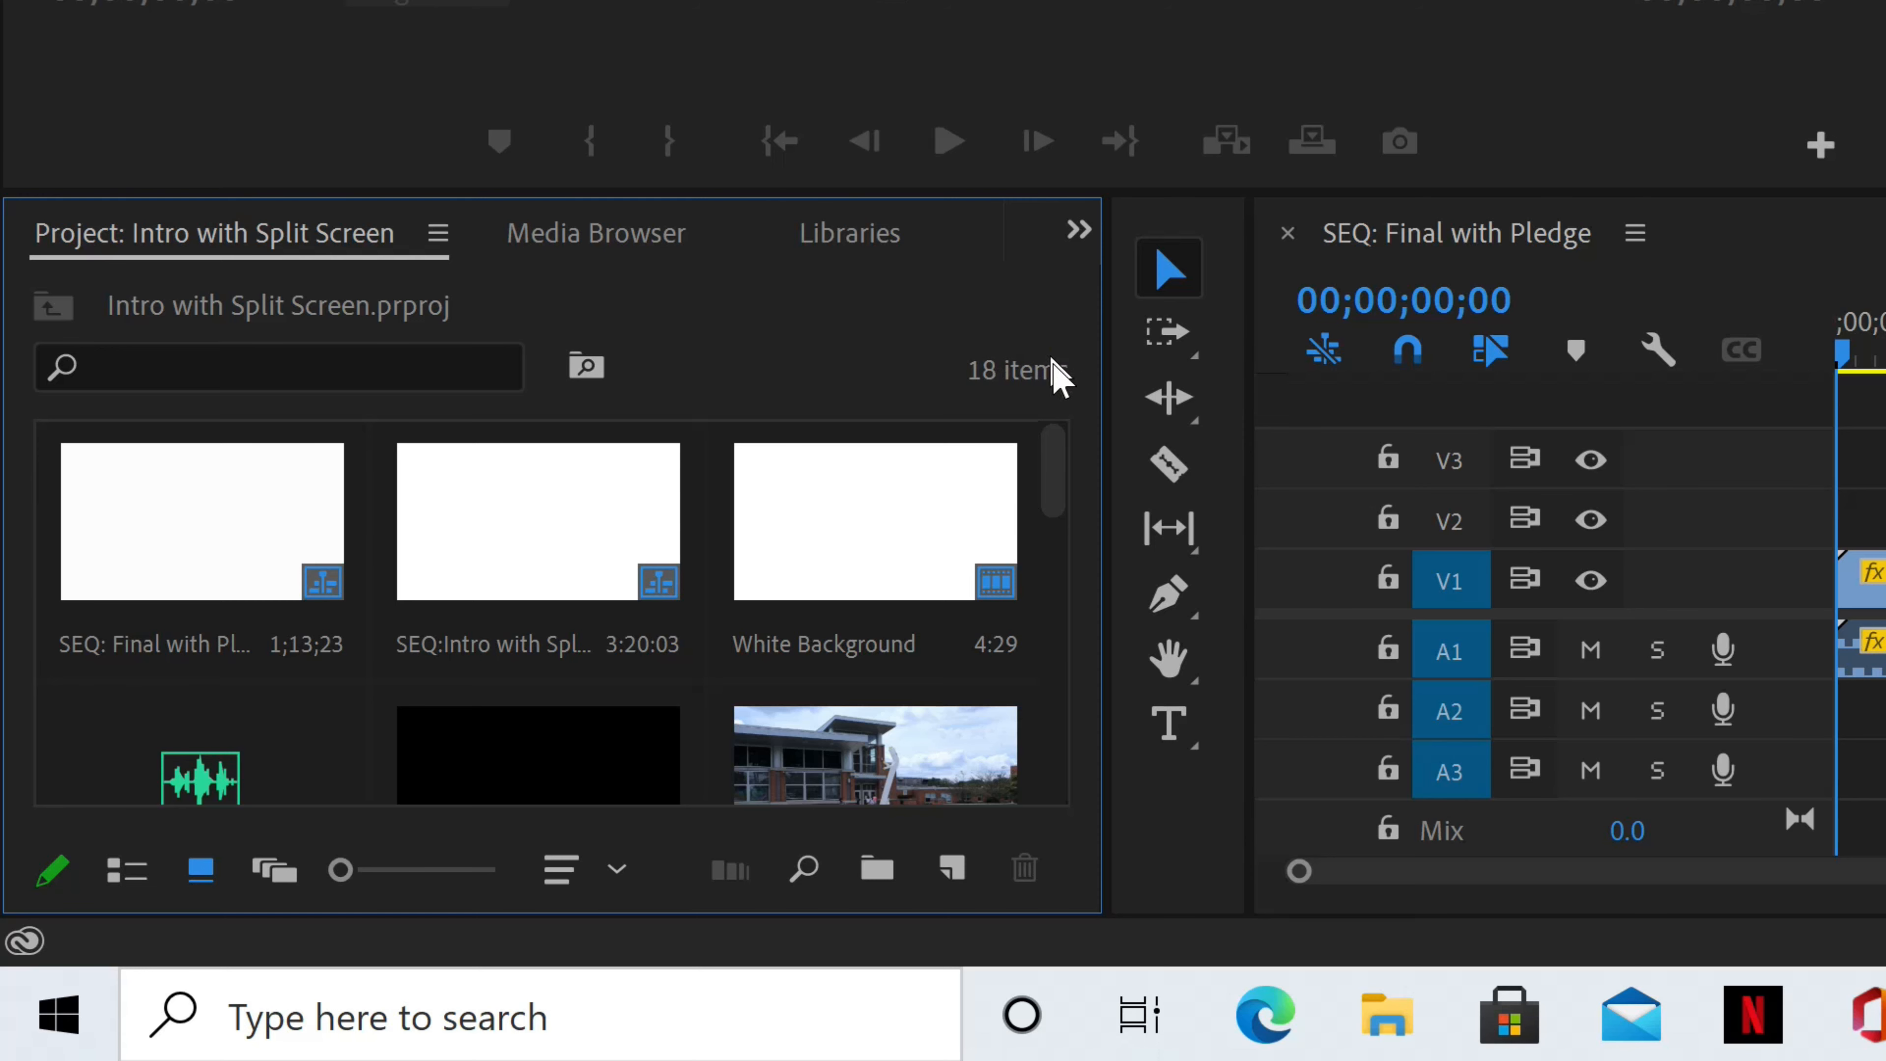
- Look through the project's media items, comparing the thumbnails in Icon View with the clip details in List View
left_click_drag(1053, 471, 1087, 576)
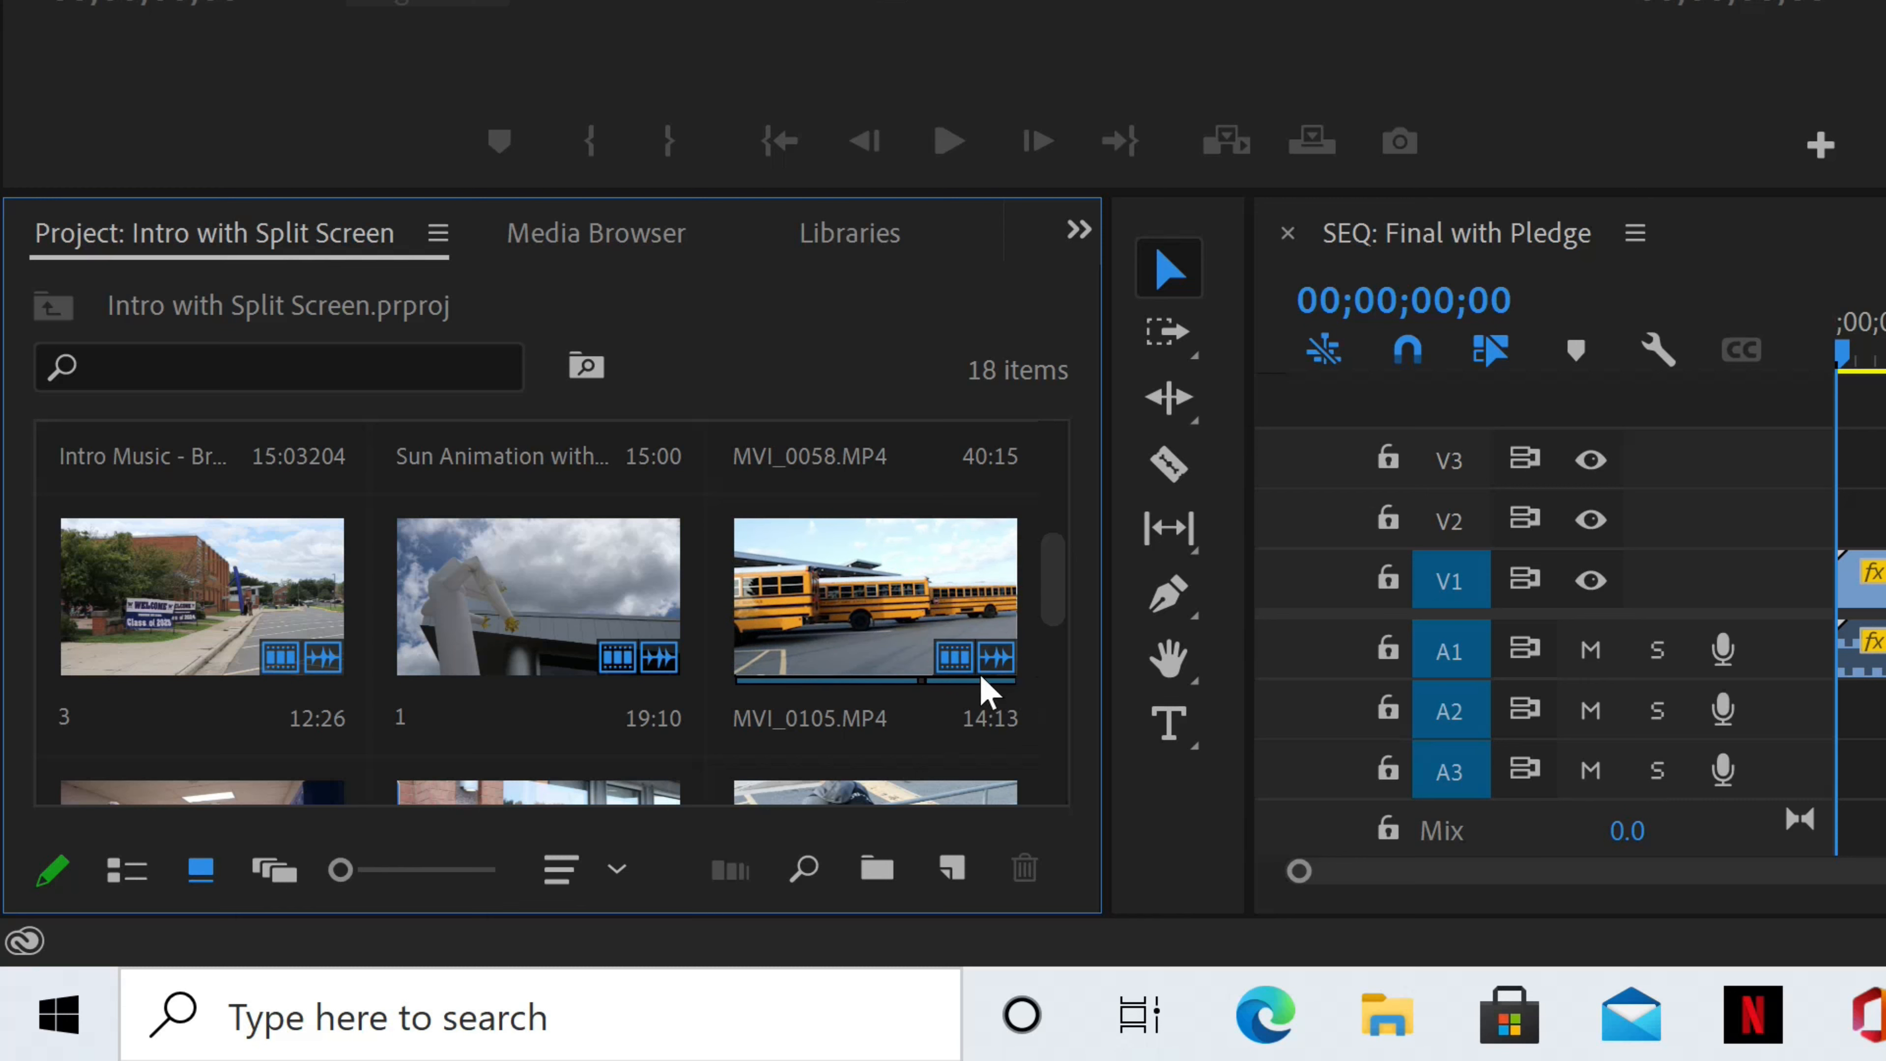
mouse_move(962, 659)
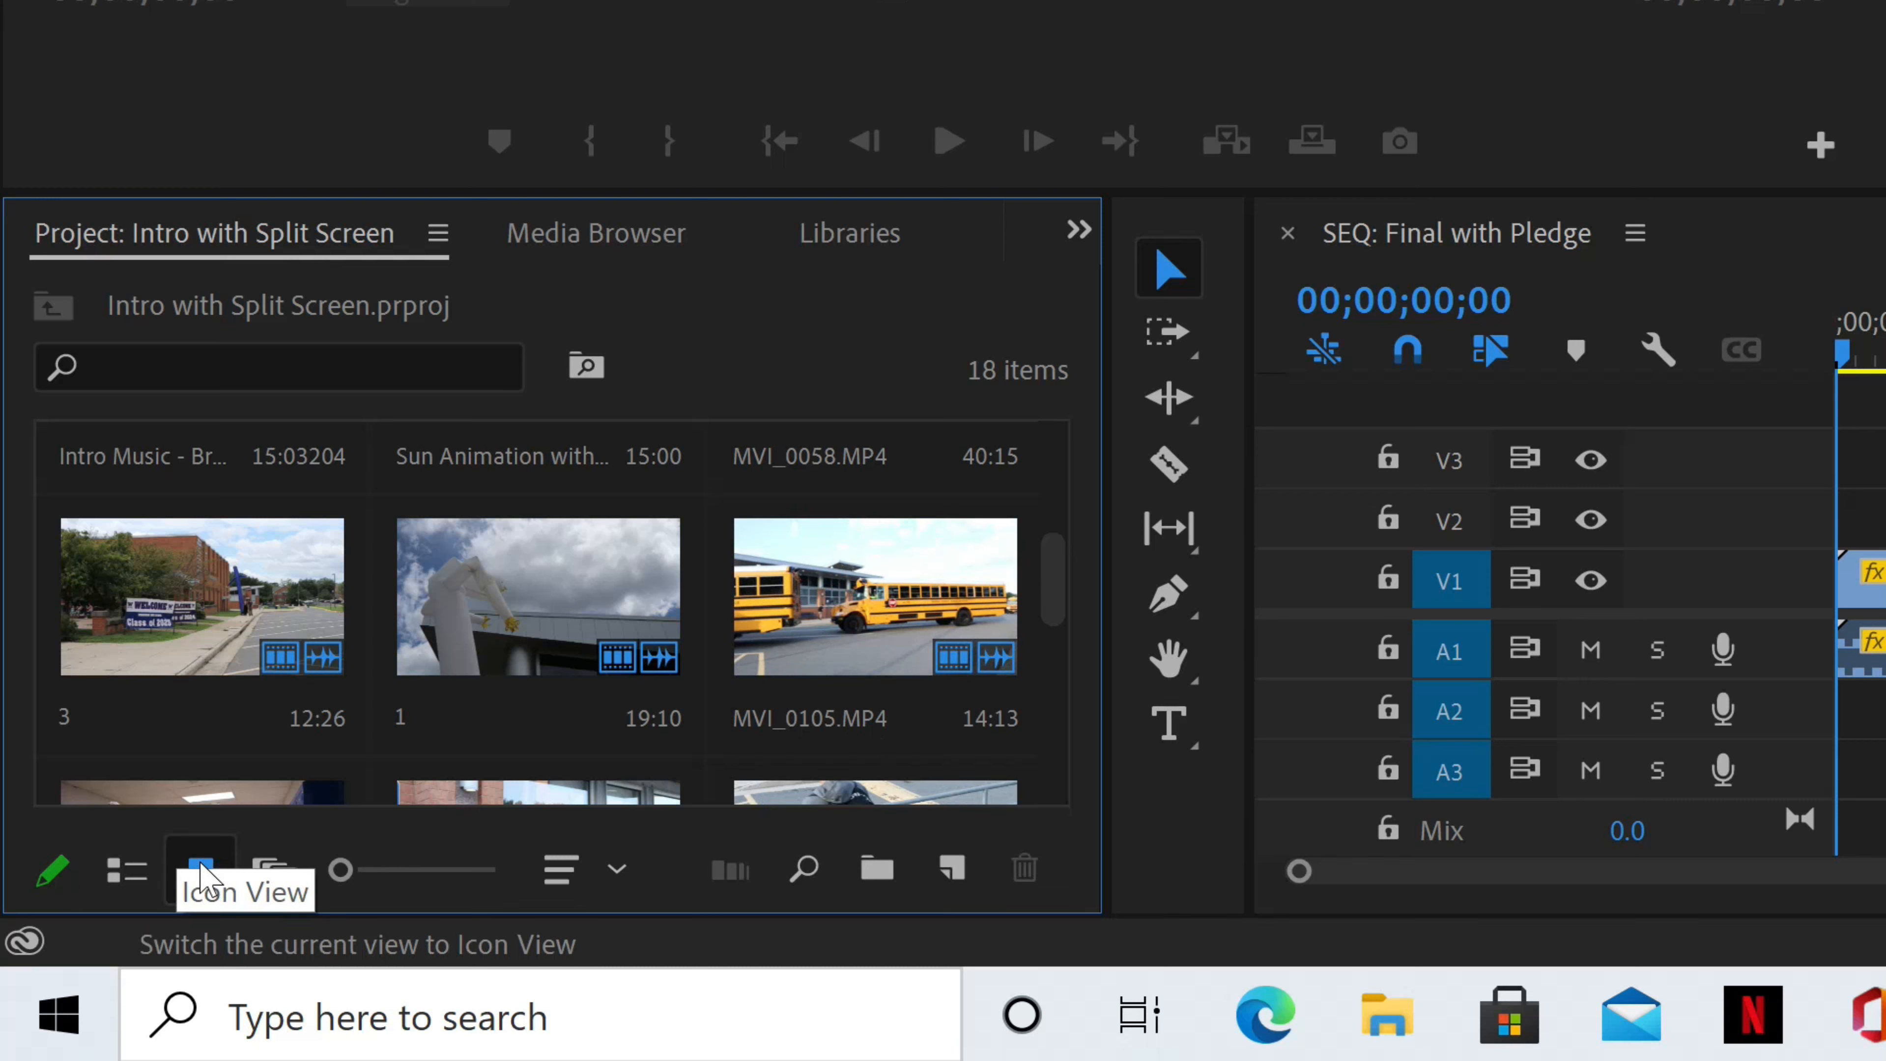
left_click(128, 869)
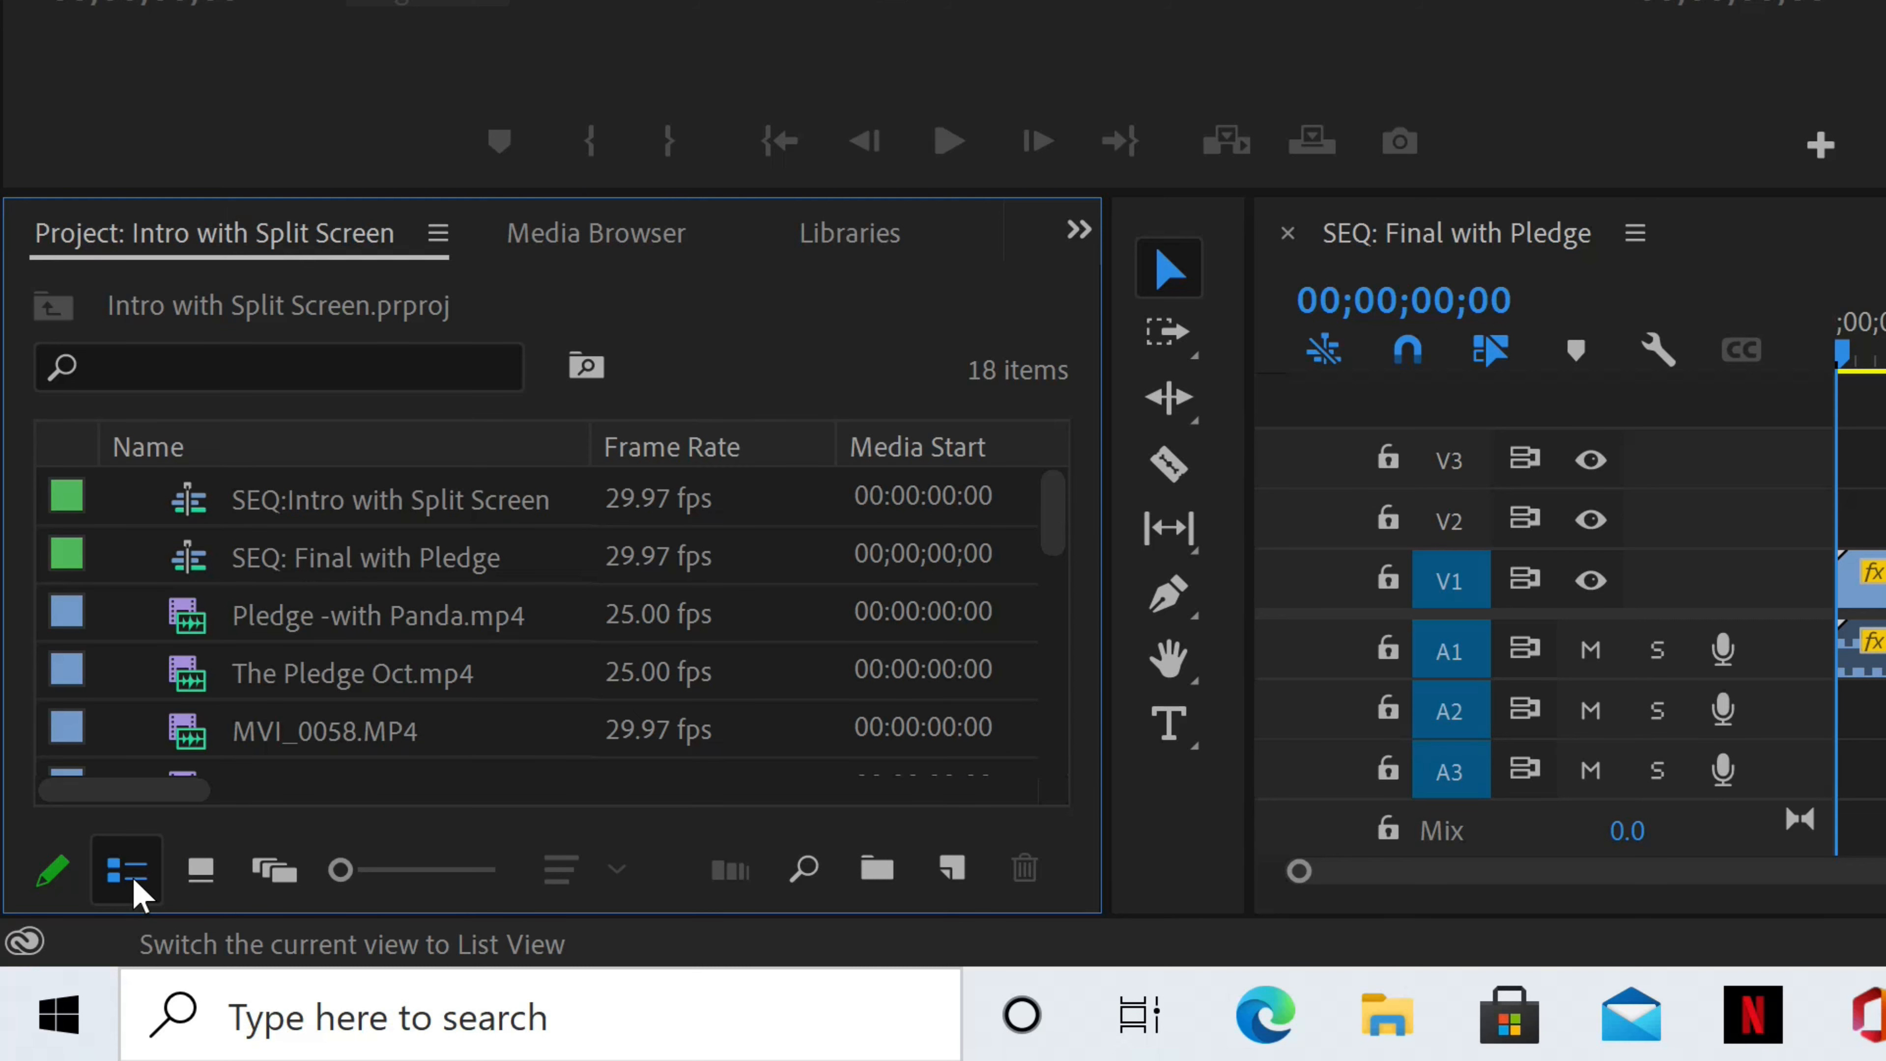
left_click_drag(160, 791, 118, 813)
left_click(202, 870)
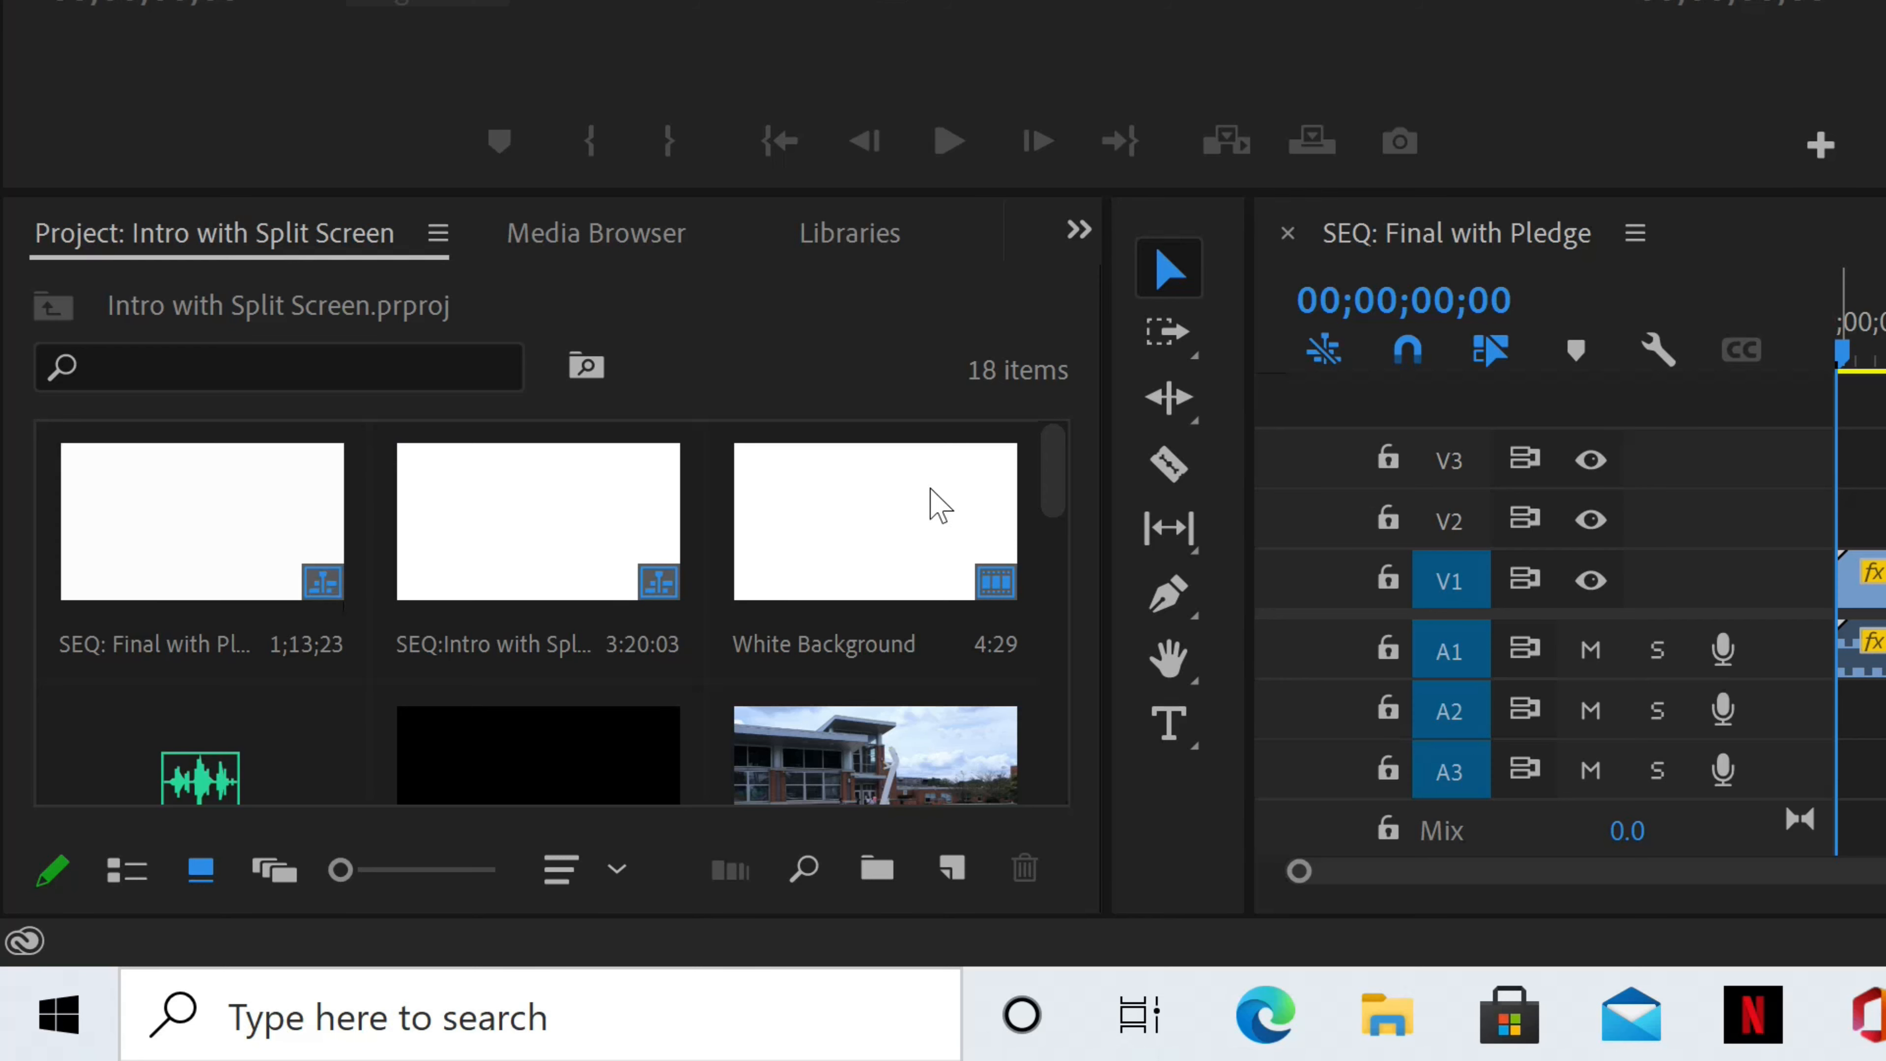
left_click_drag(1057, 460, 1057, 561)
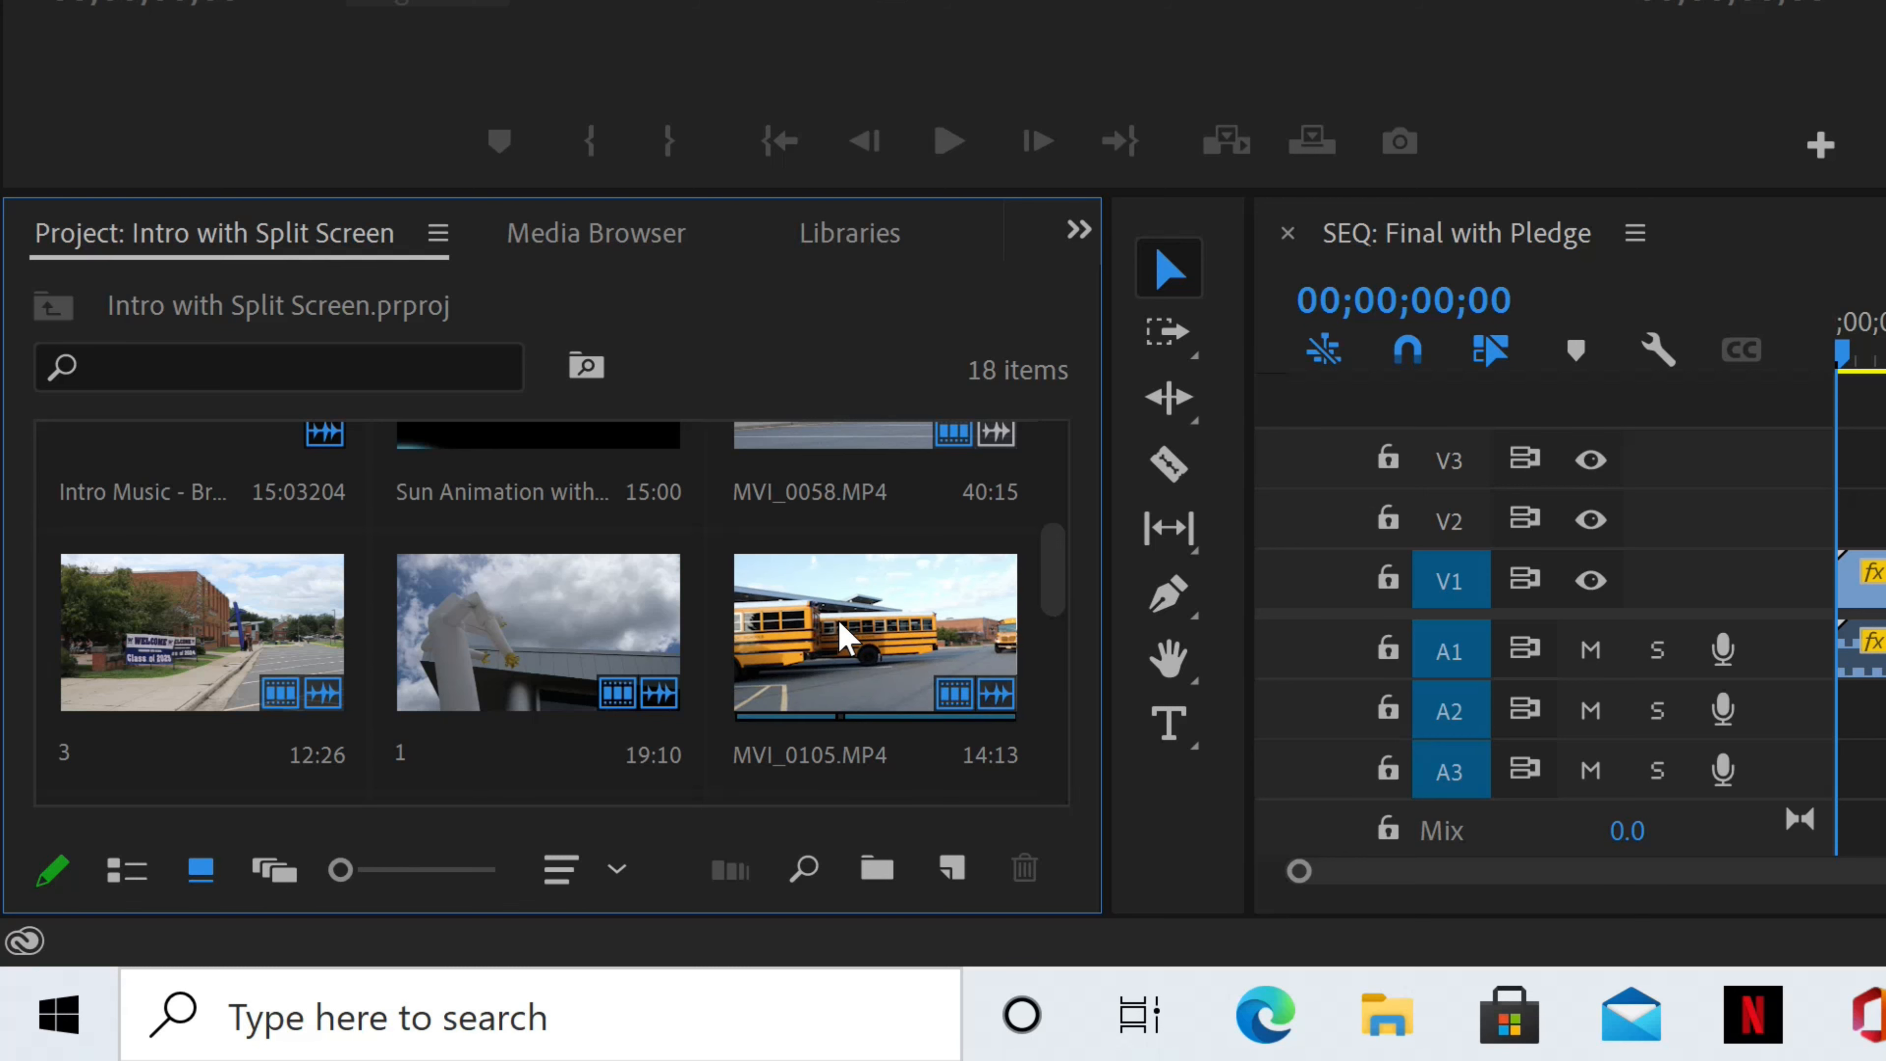
left_click_drag(1056, 590, 1070, 464)
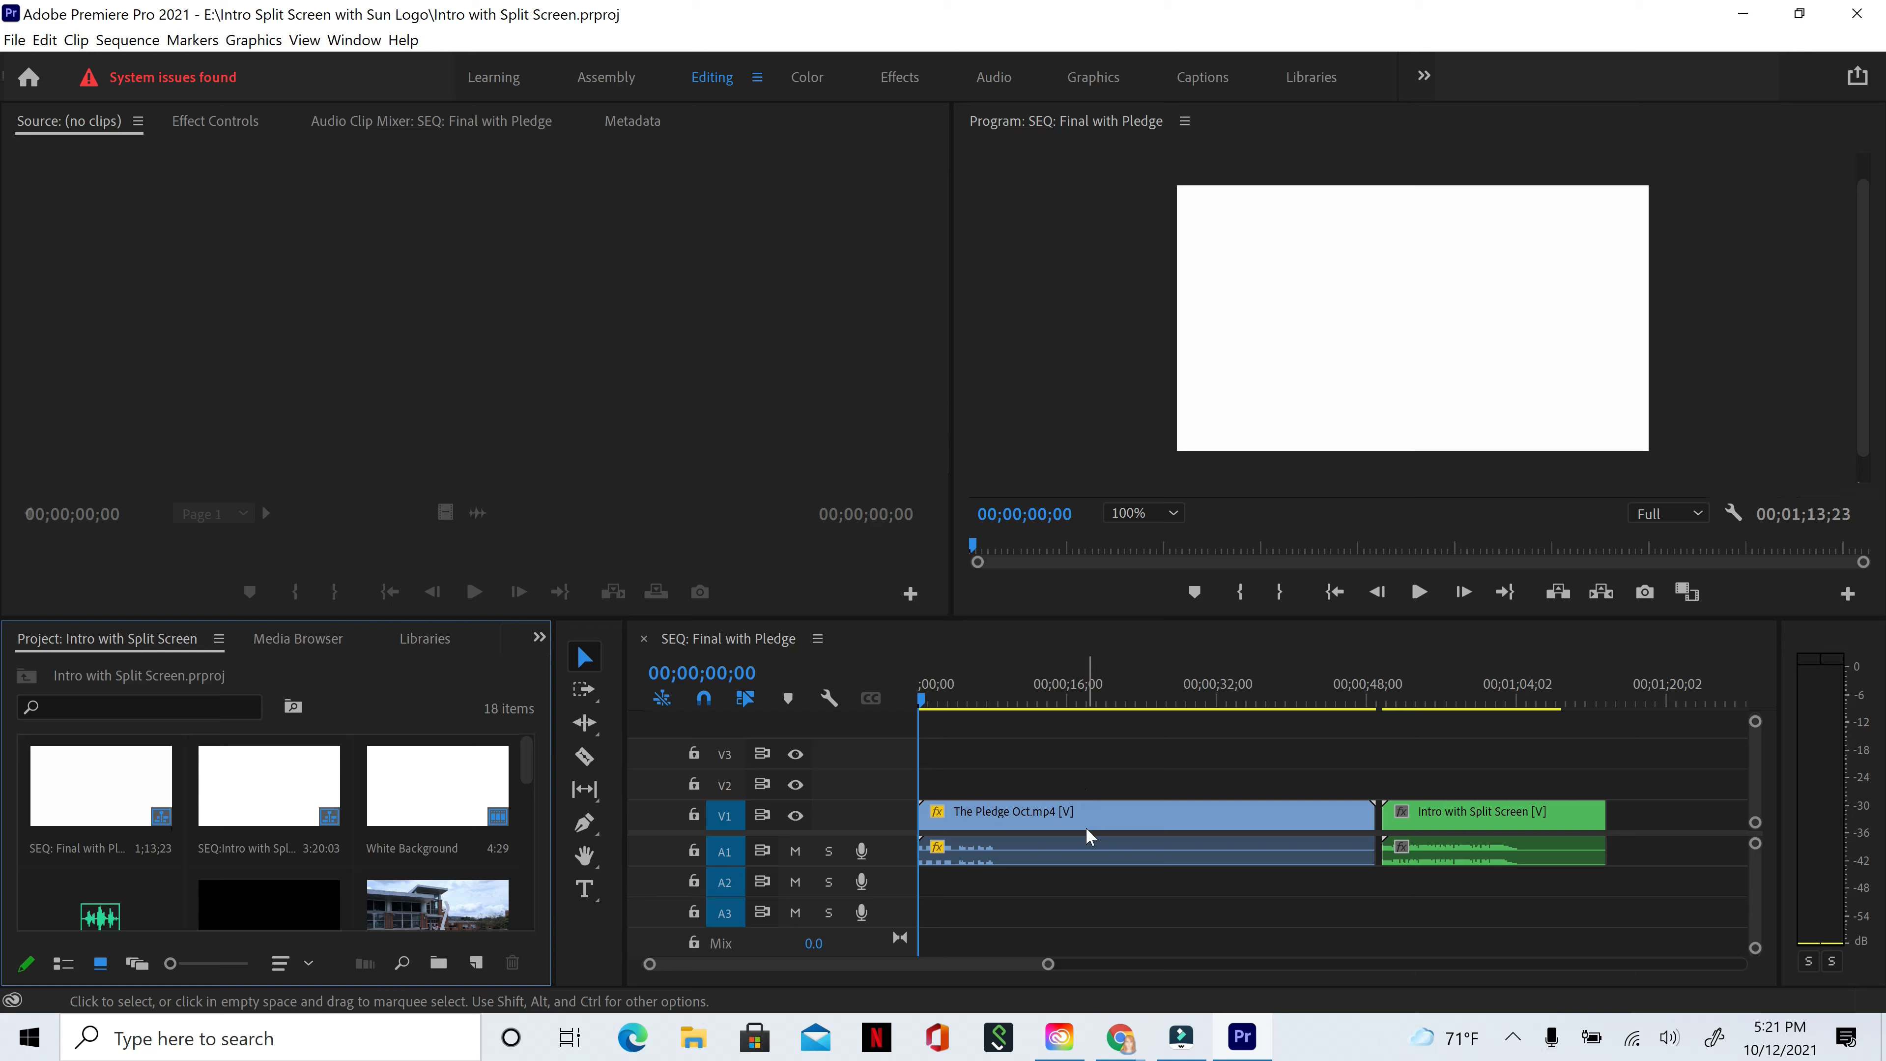
- Select The Pledge Oct.mp4 clip and afterward the Intro with Split Screen clip in the SEQ: Final with Pledge timeline
left_click(1048, 815)
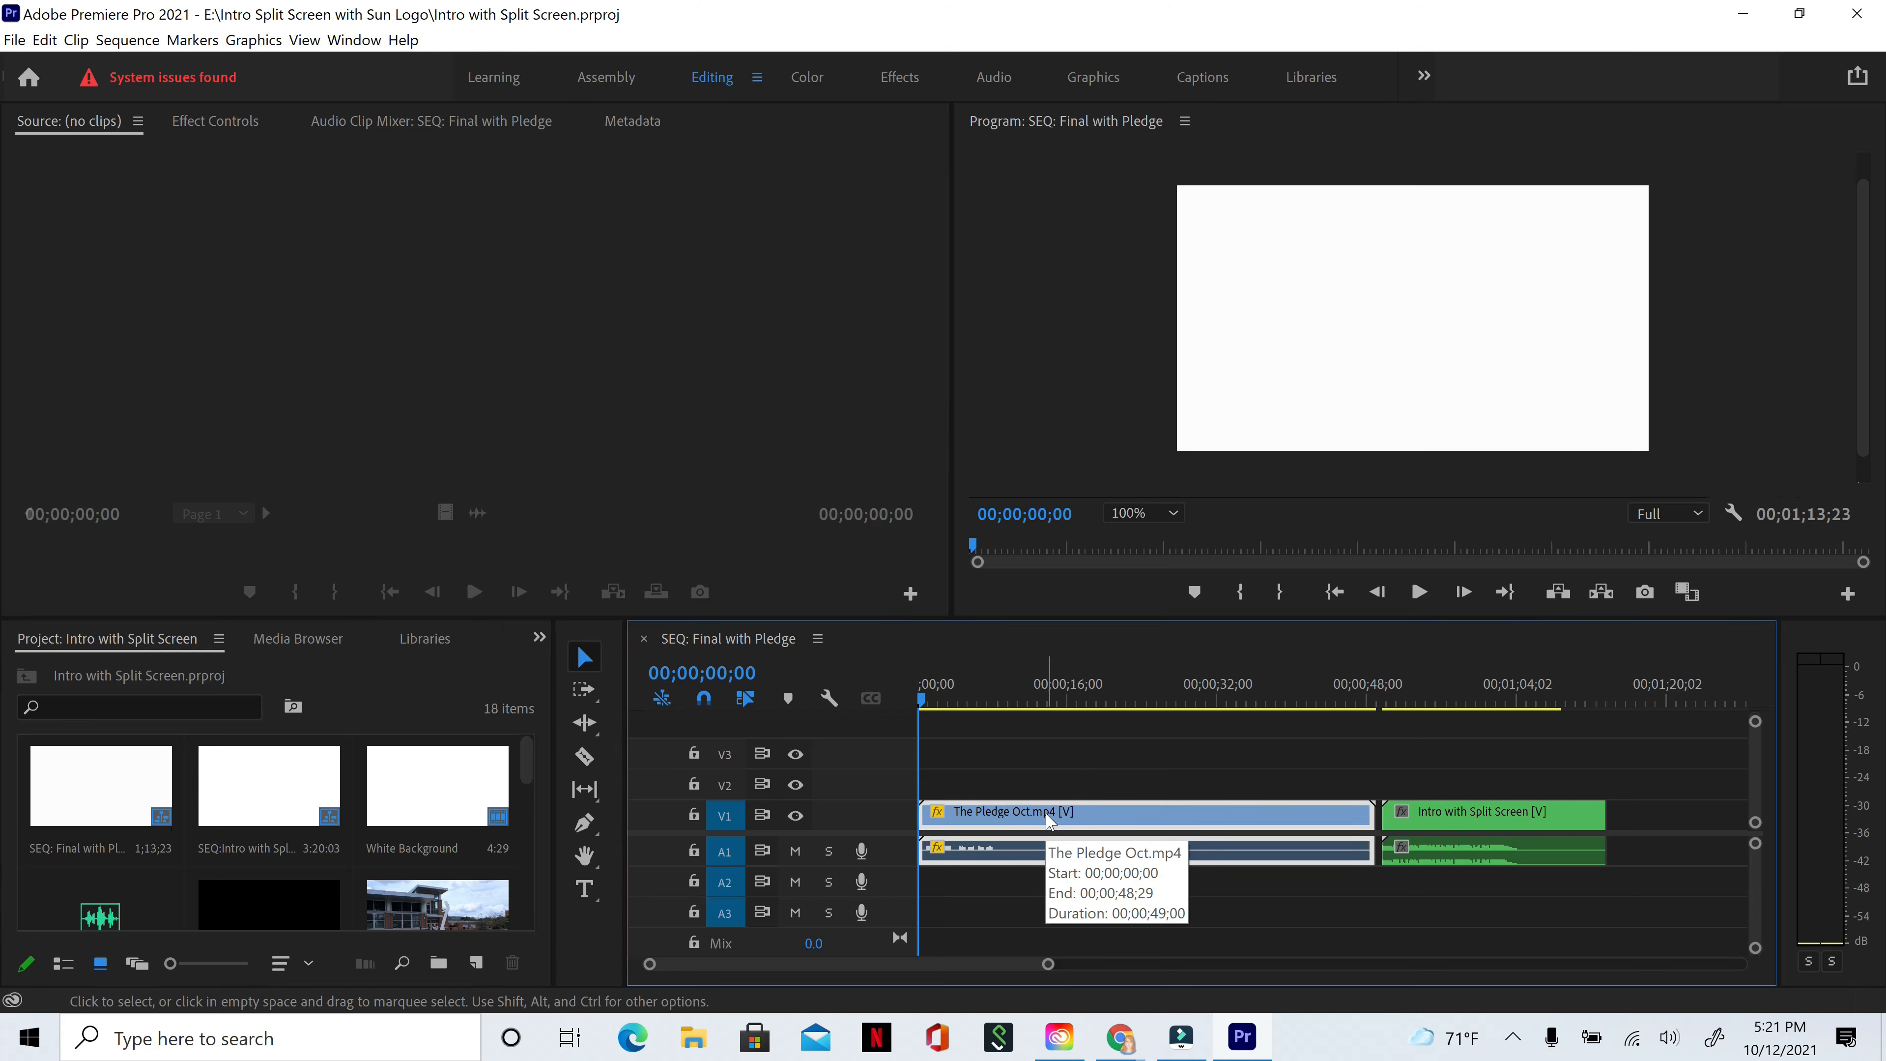
left_click(1479, 824)
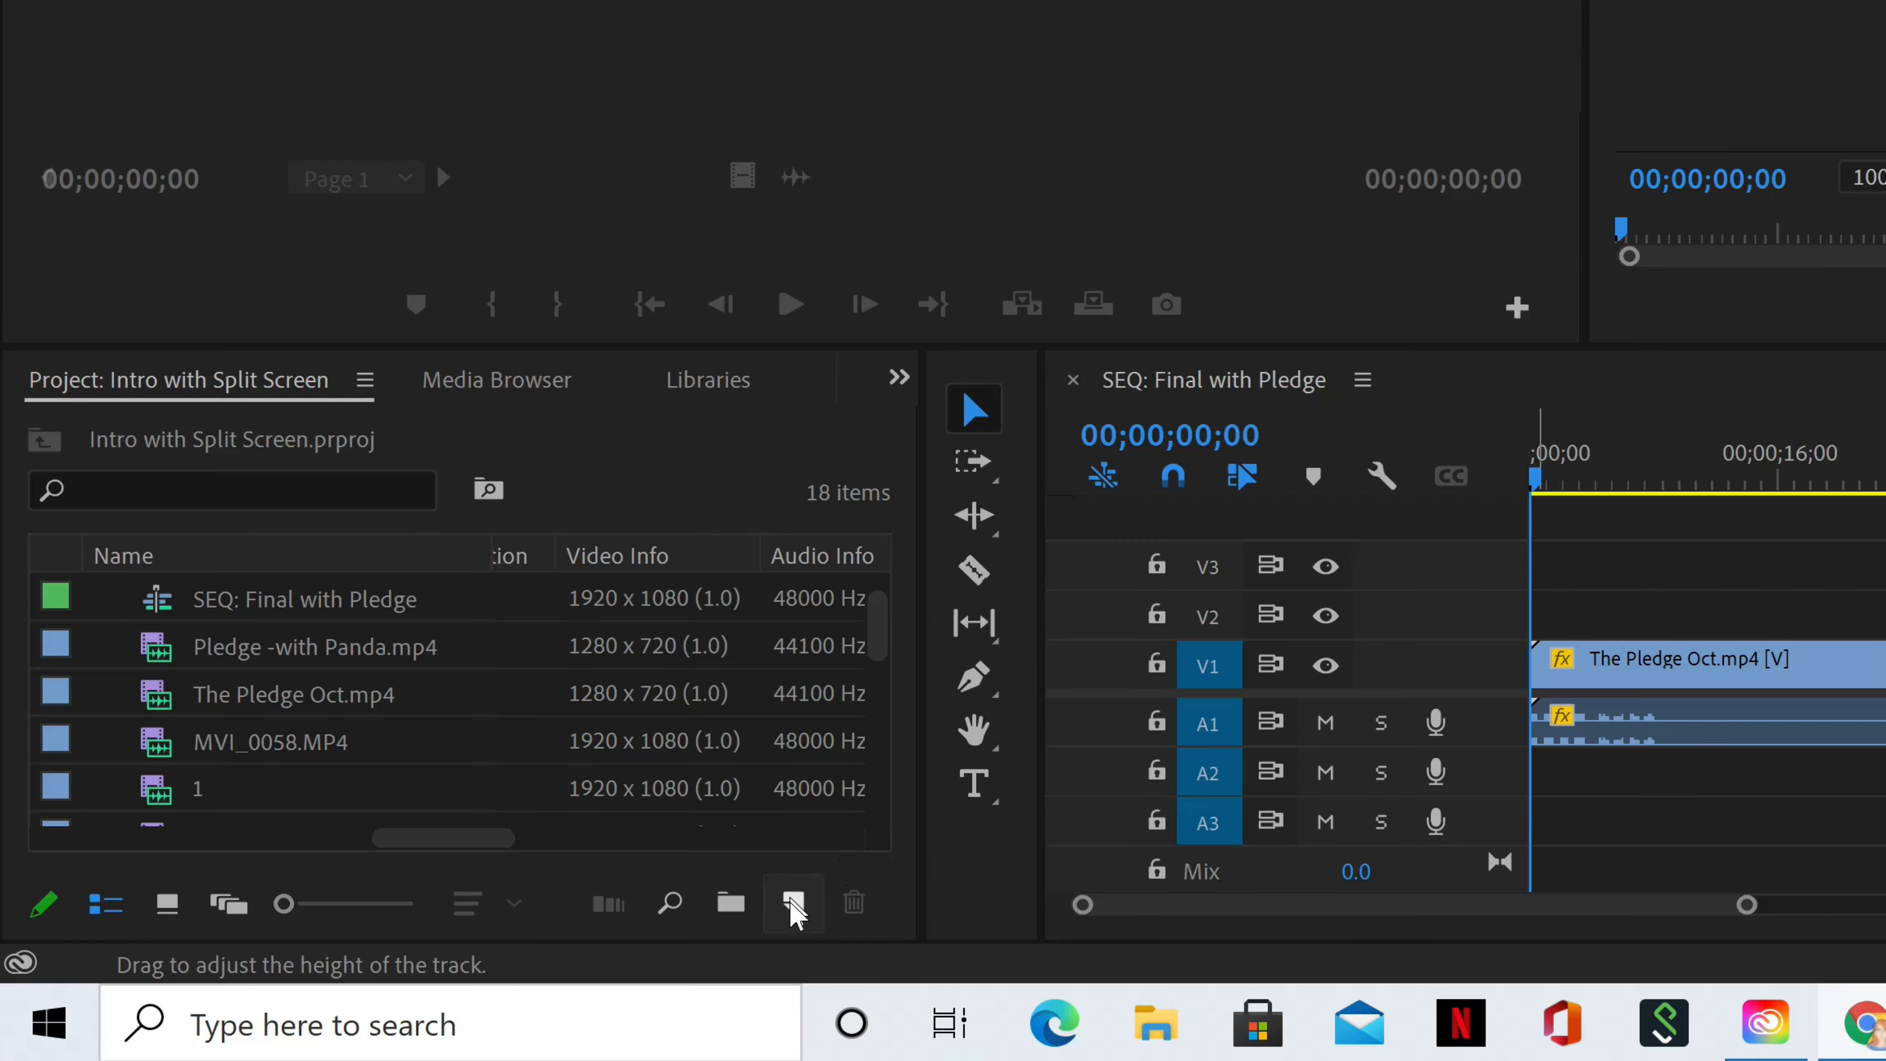
- Start a new sequence in the project and set its editing mode to Custom
left_click(792, 902)
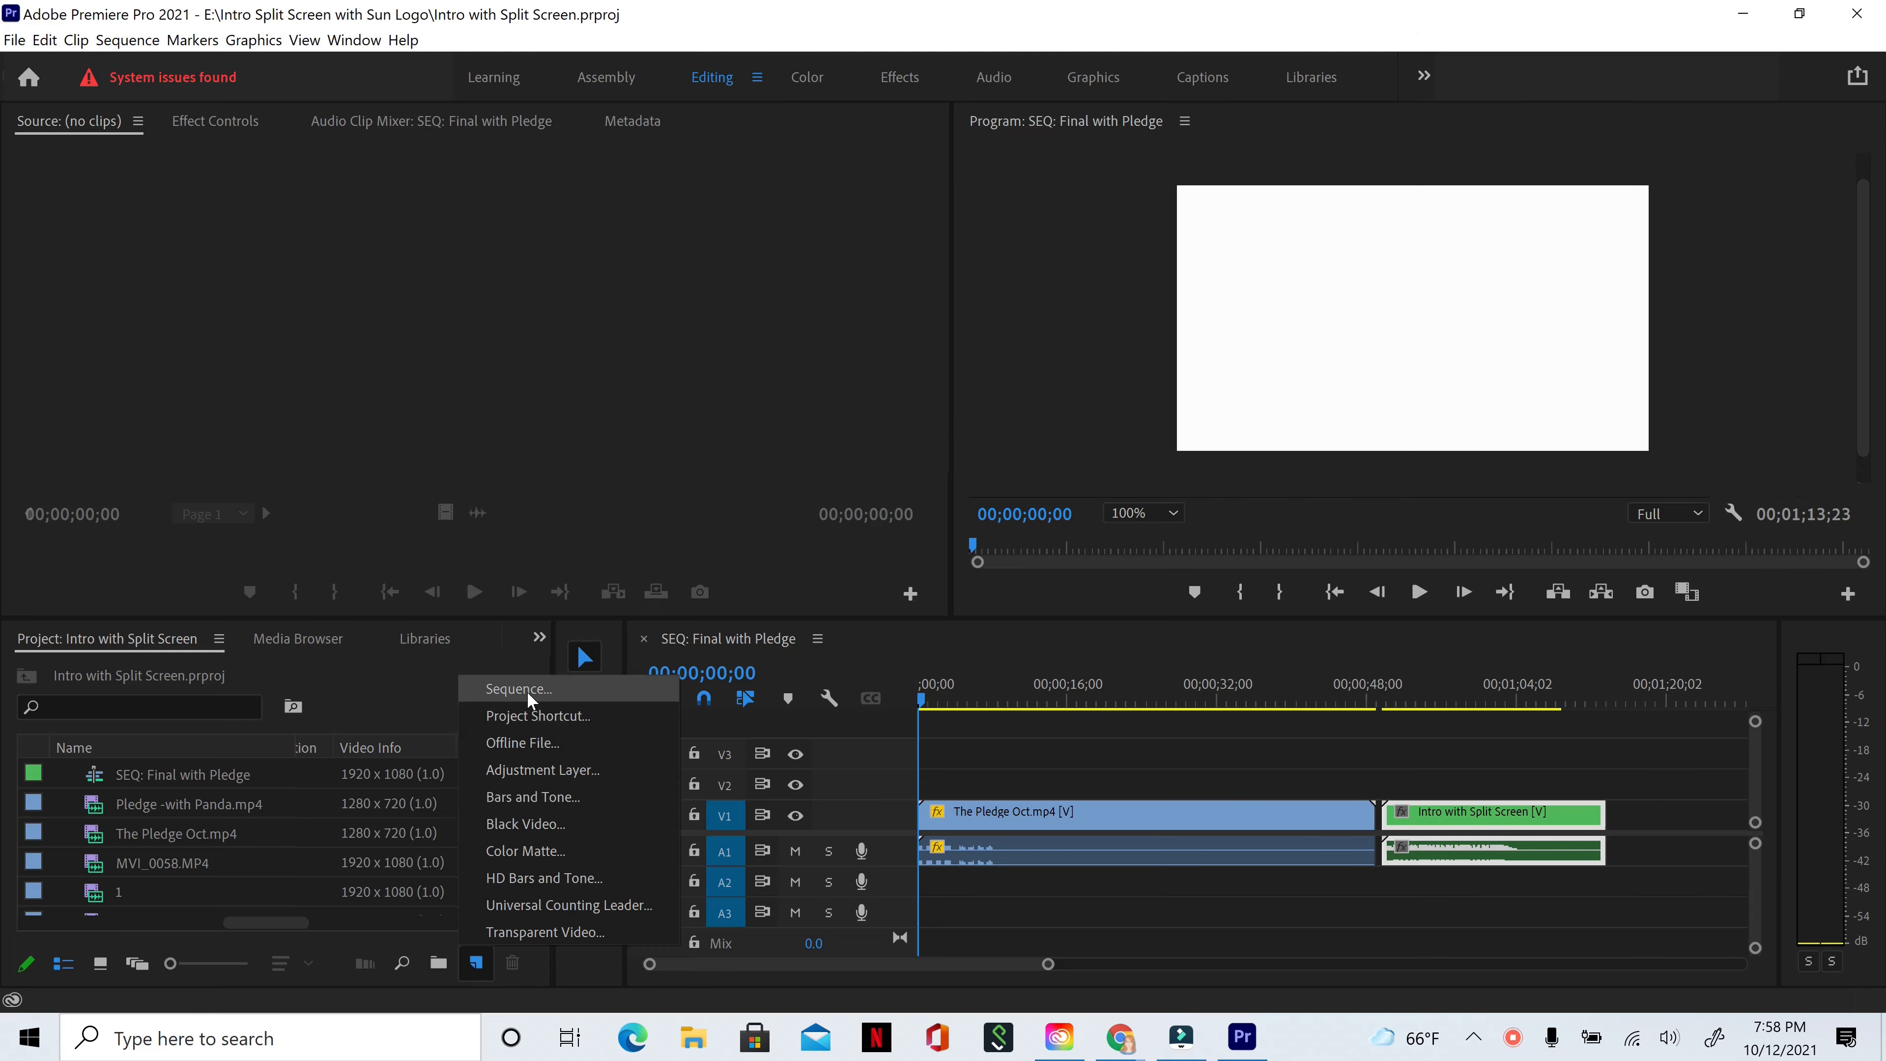
left_click(527, 692)
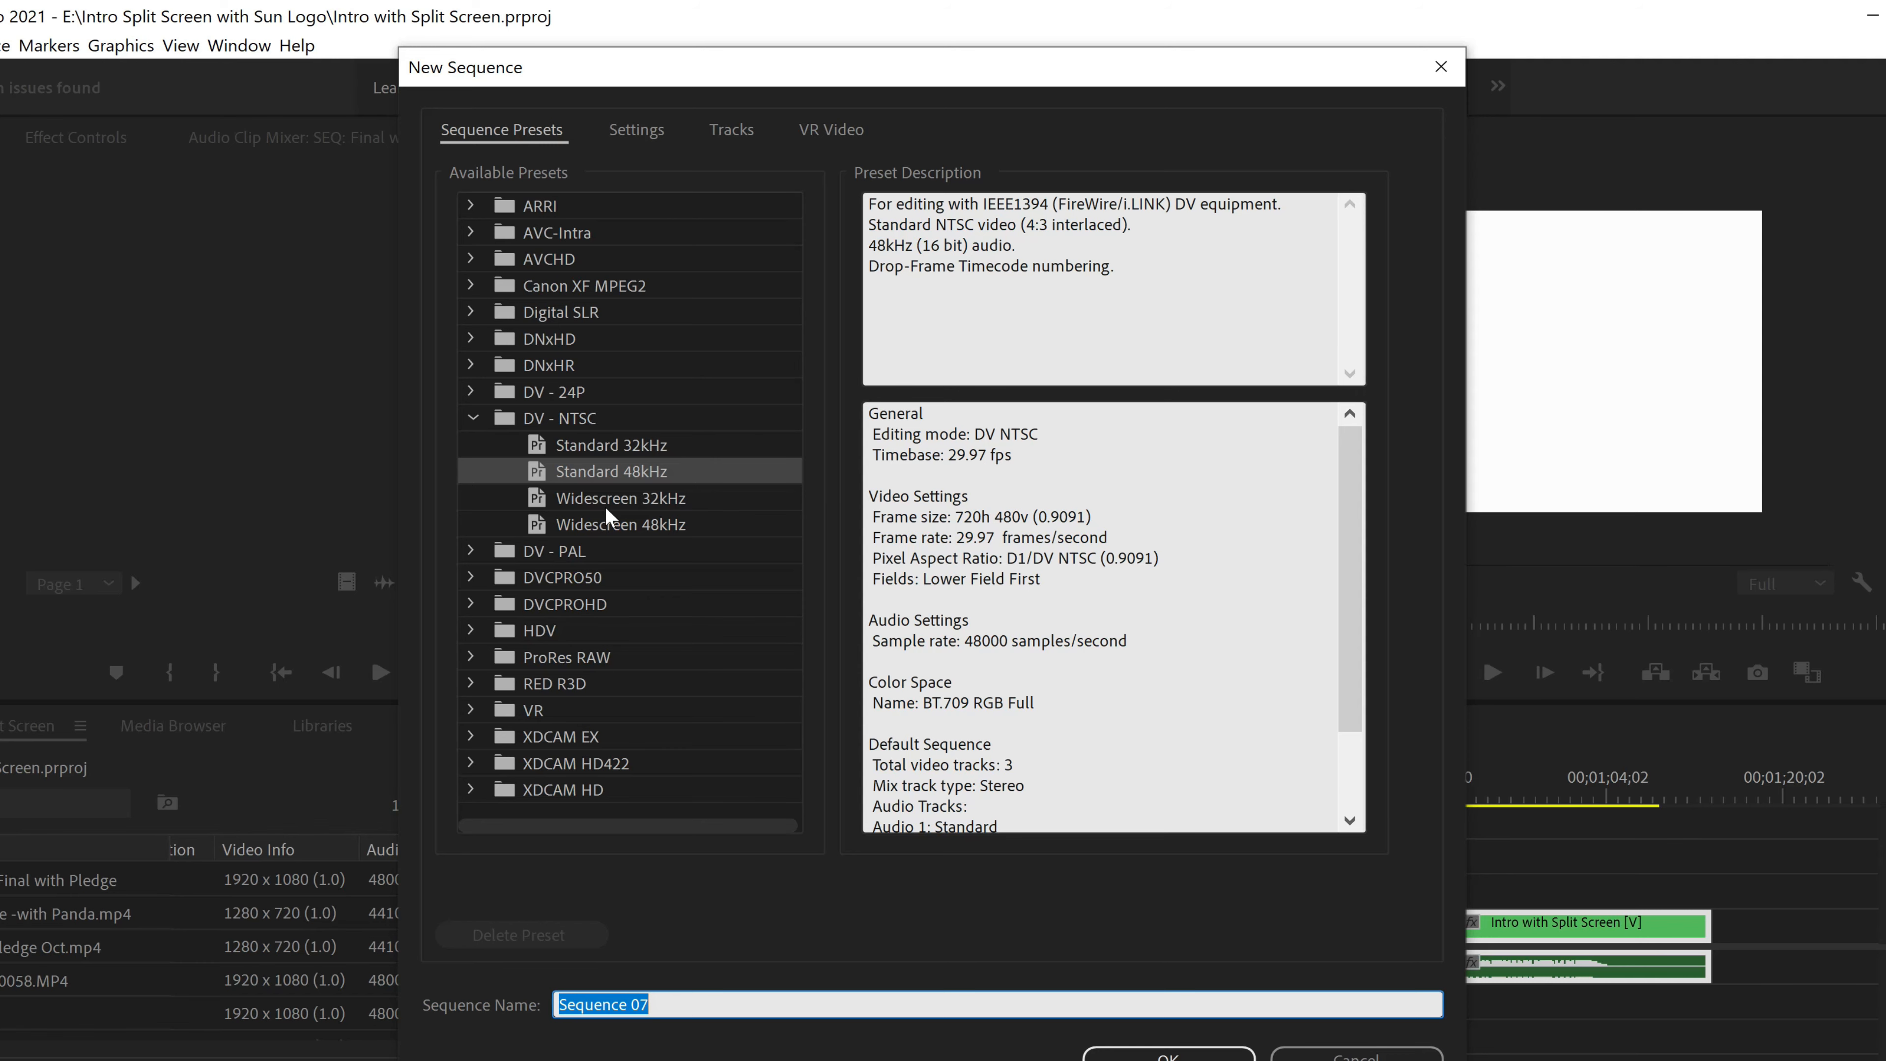
left_click(656, 141)
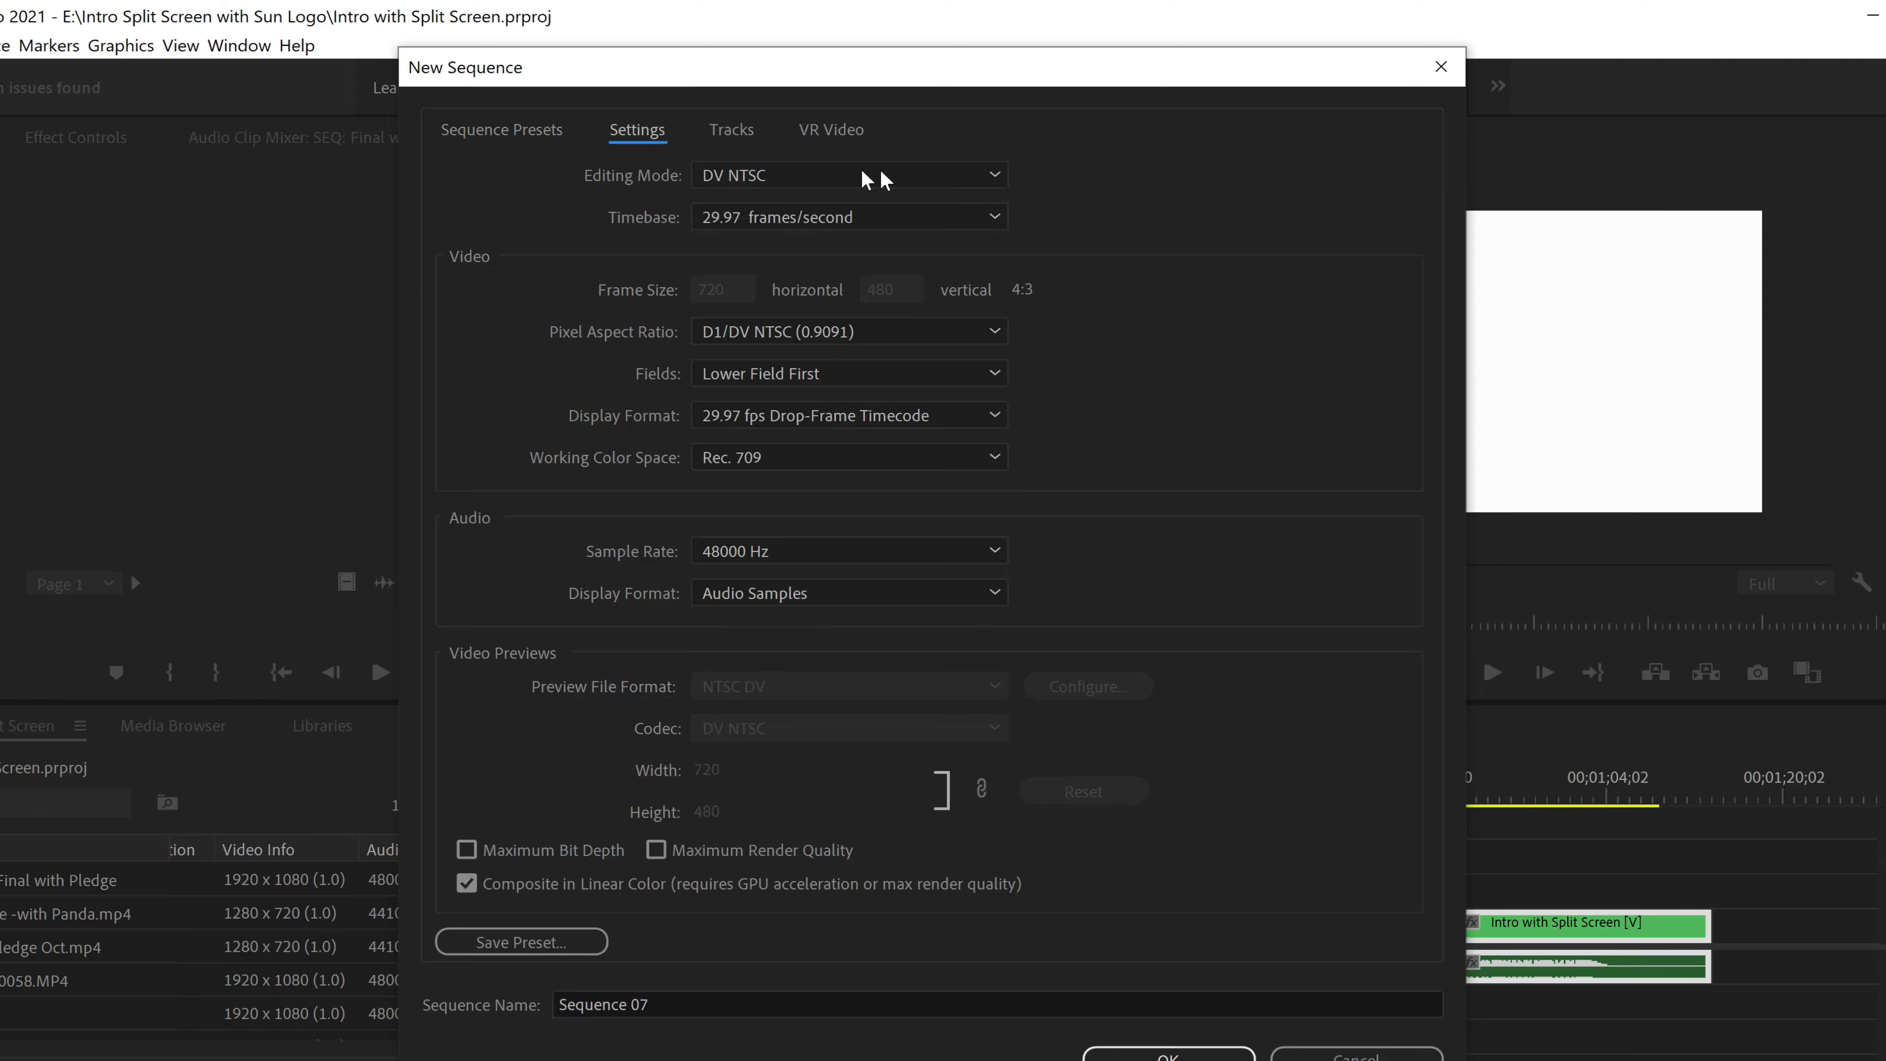
left_click(999, 178)
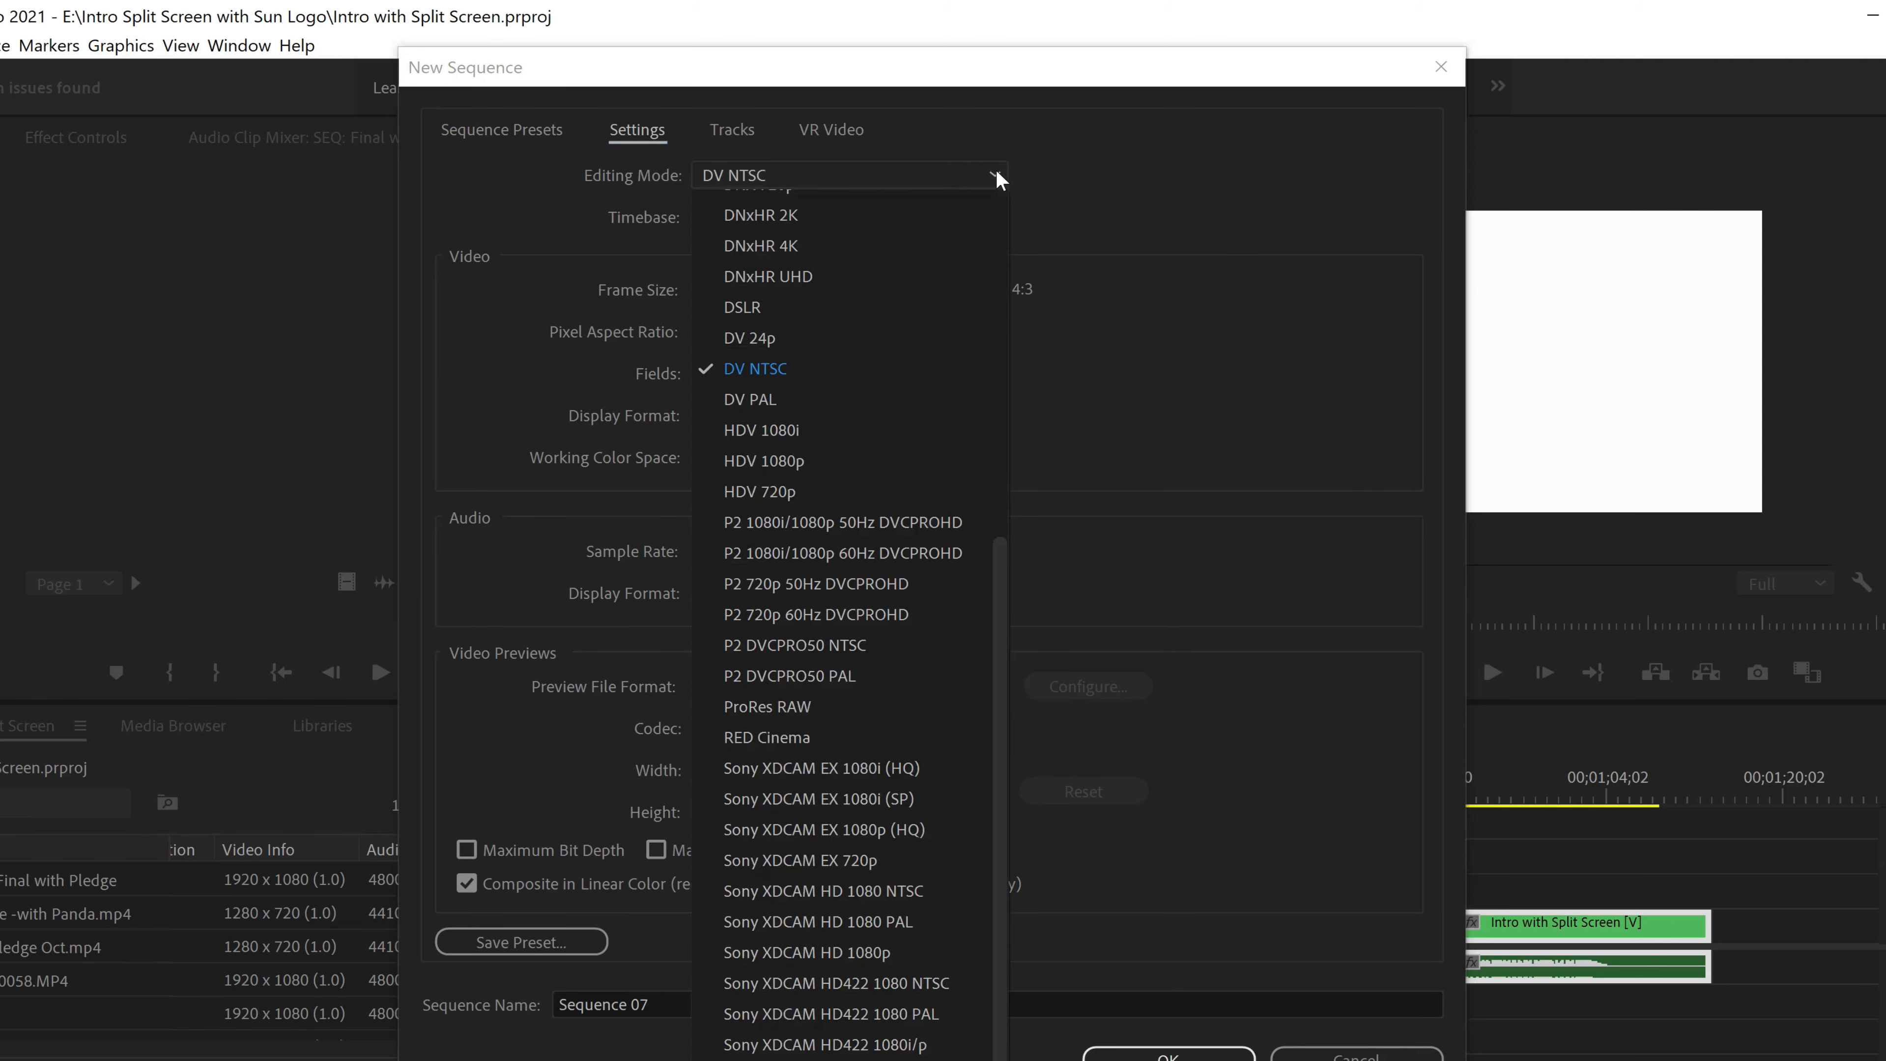
scroll(963, 333, "up", 6)
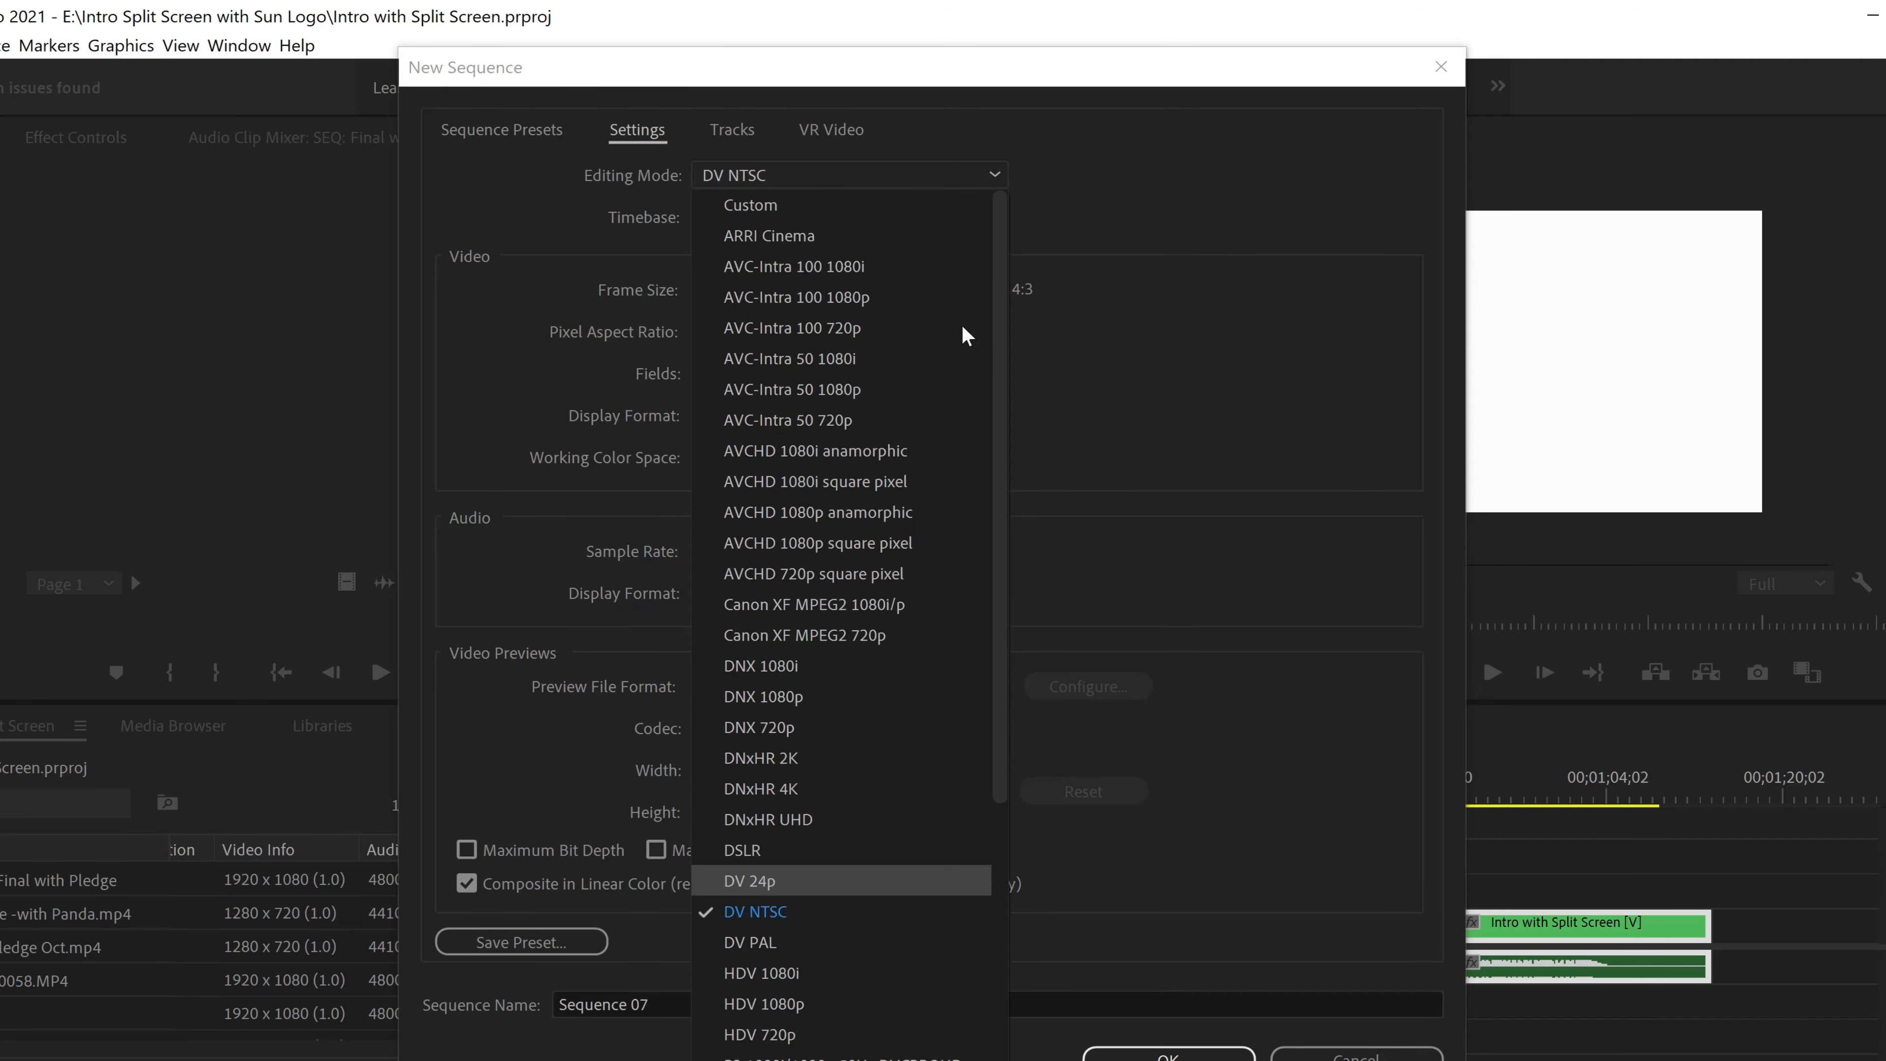
left_click(764, 206)
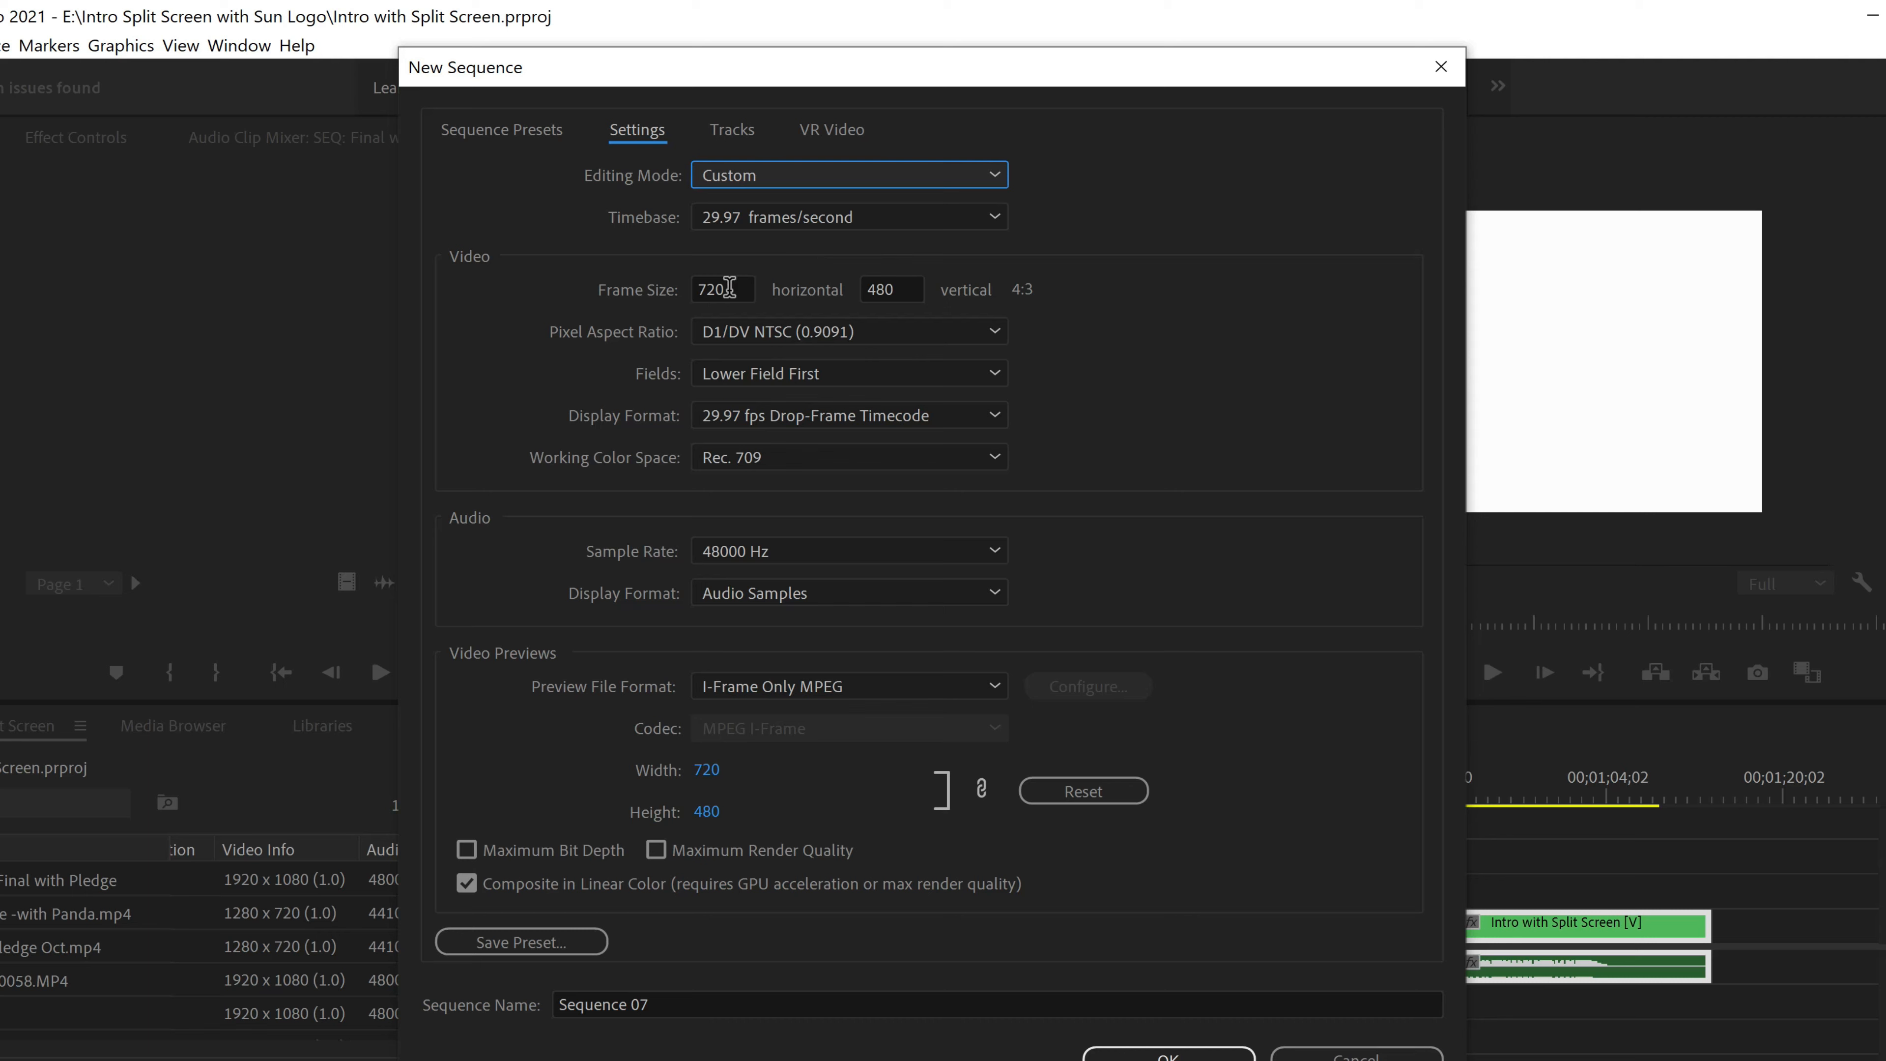
- Set the new sequence's frame size to 1920 horizontal by 1080 vertical
left_click(690, 280)
type("1920")
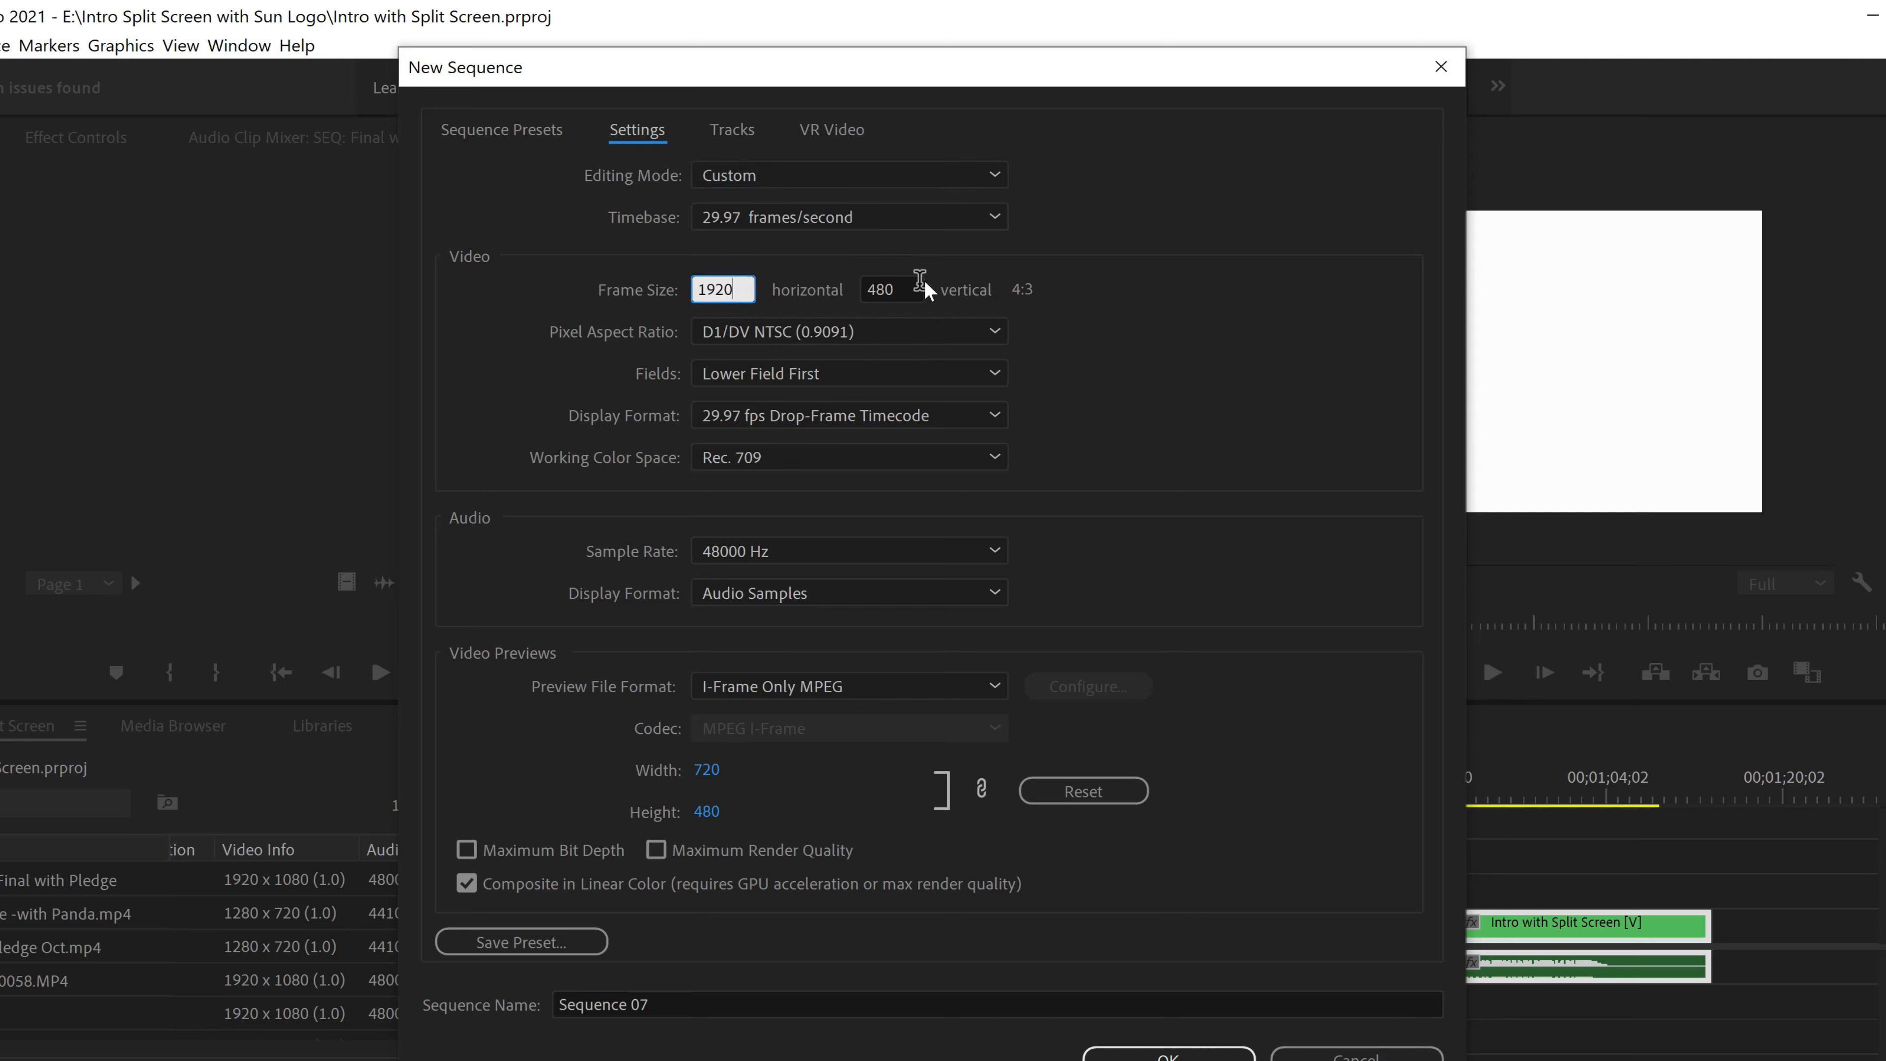
left_click(861, 289)
type("1080")
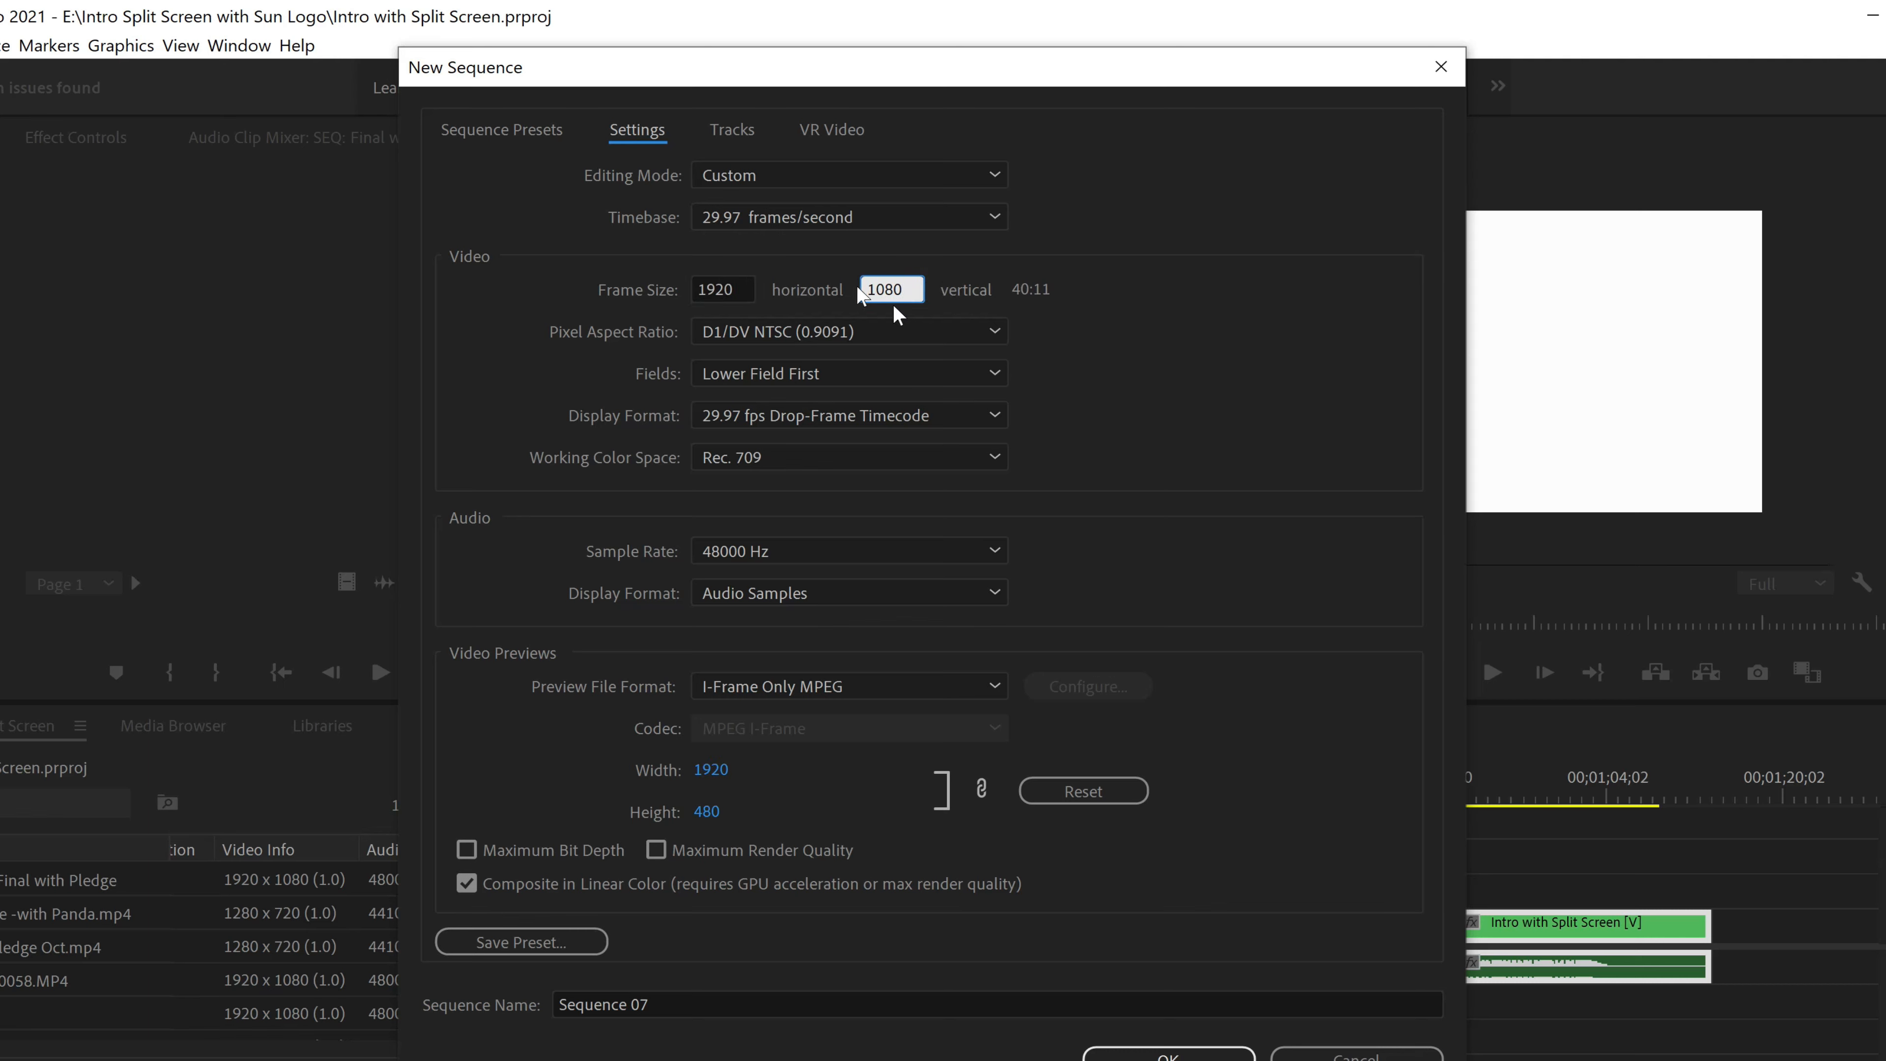
left_click(1048, 337)
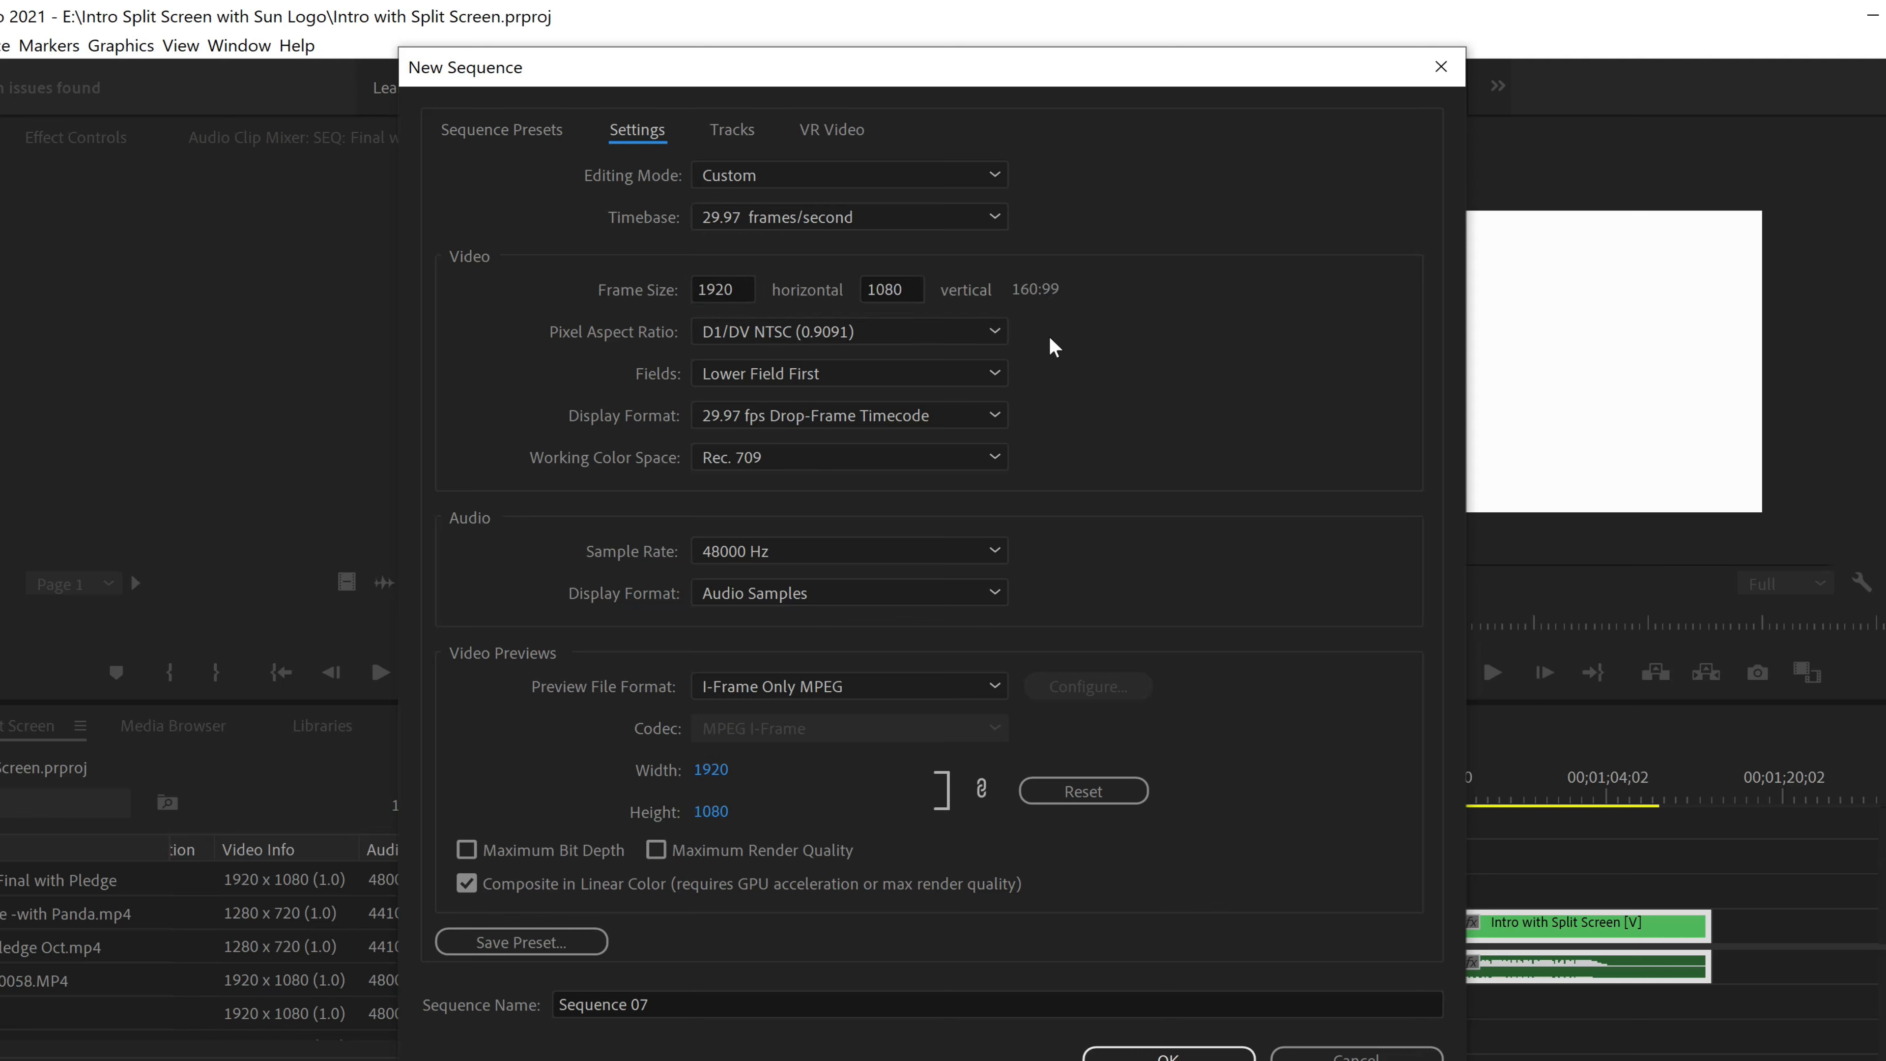
- Set the sequence's pixel aspect ratio to Square Pixels (1.0) and its fields to No Fields (Progressive Scan)
left_click(995, 332)
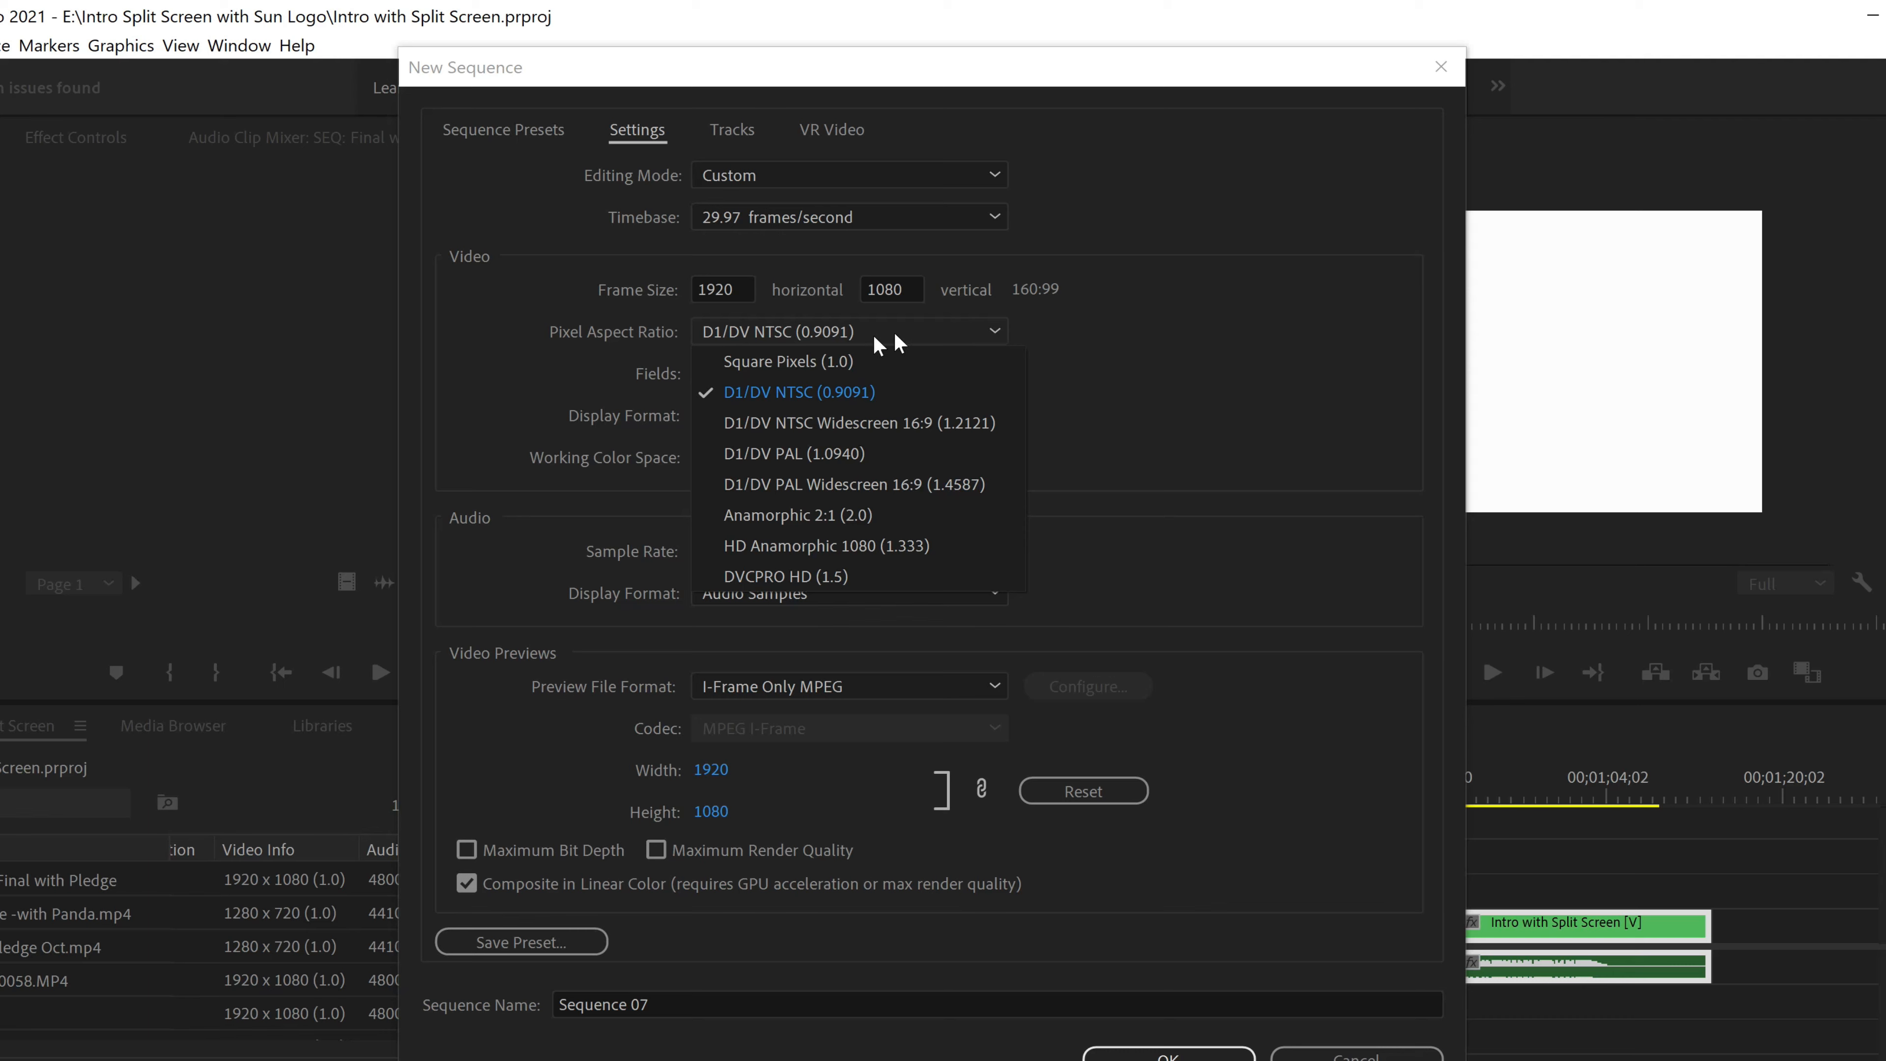
left_click(835, 359)
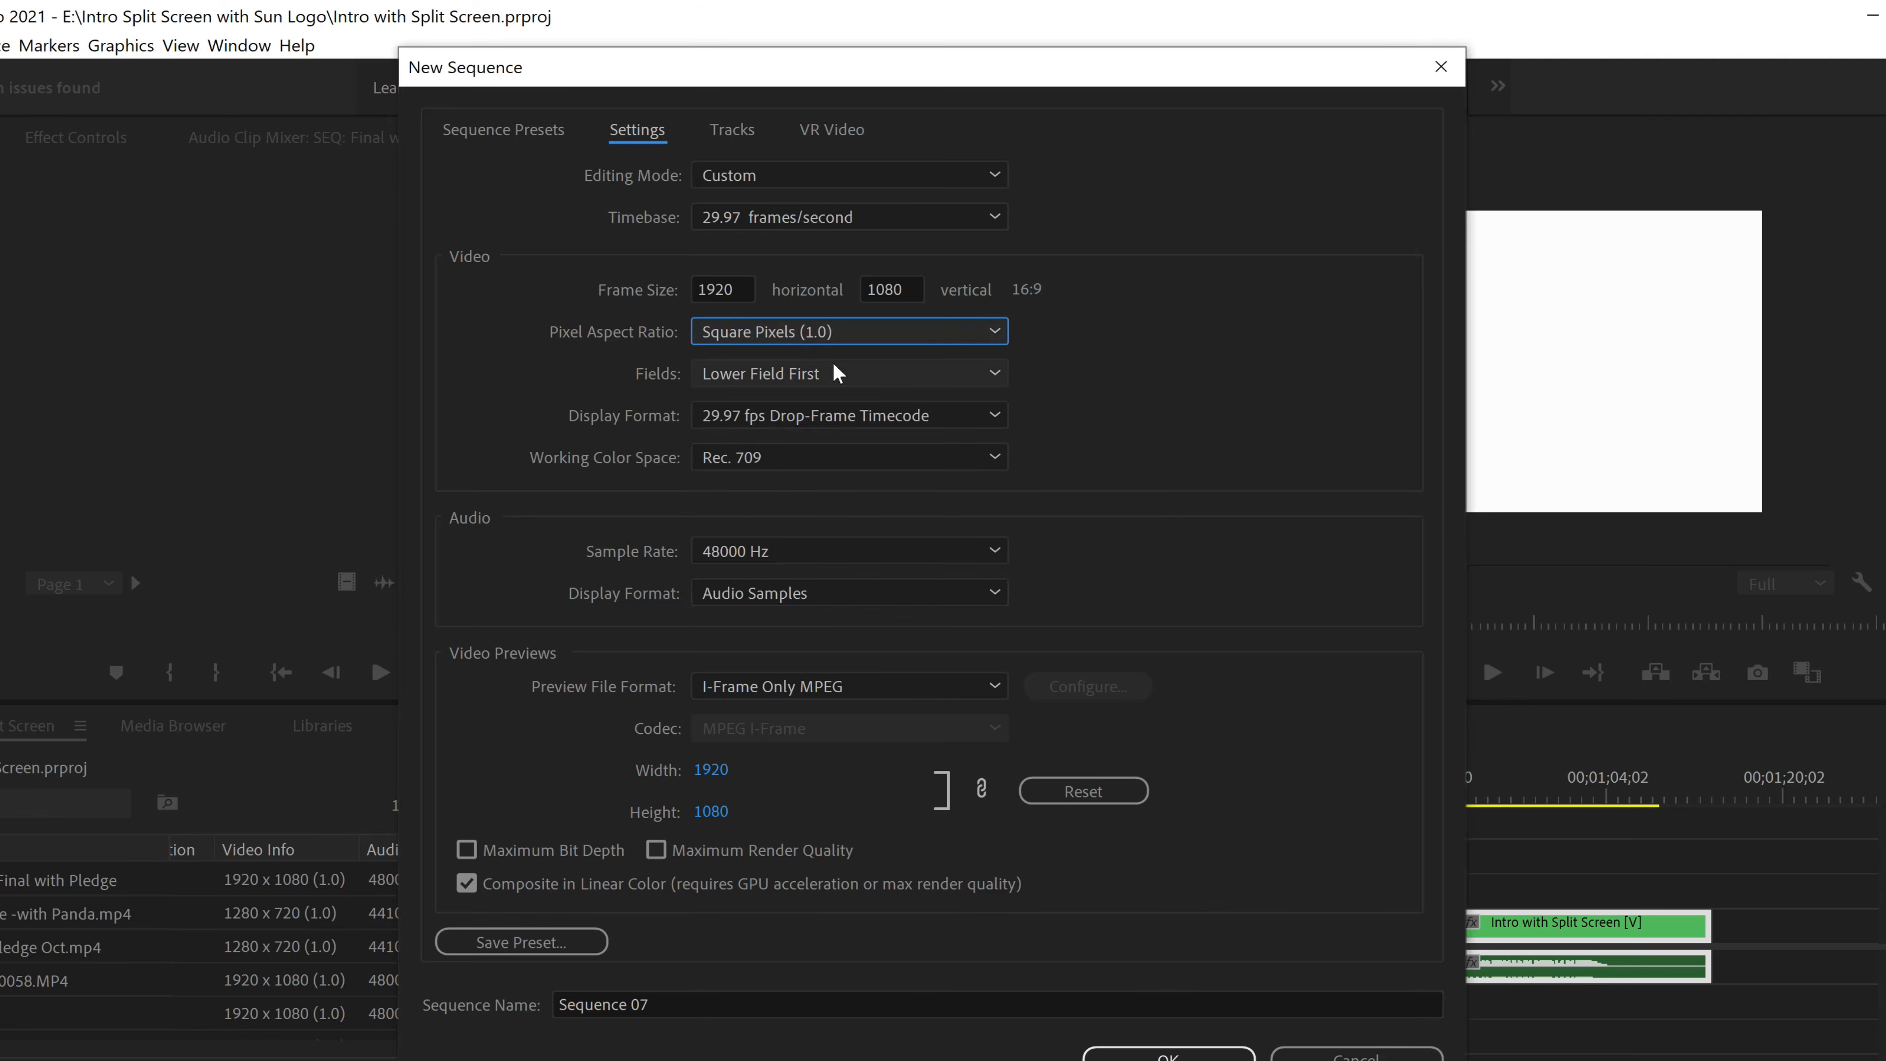
left_click(953, 377)
left_click(899, 409)
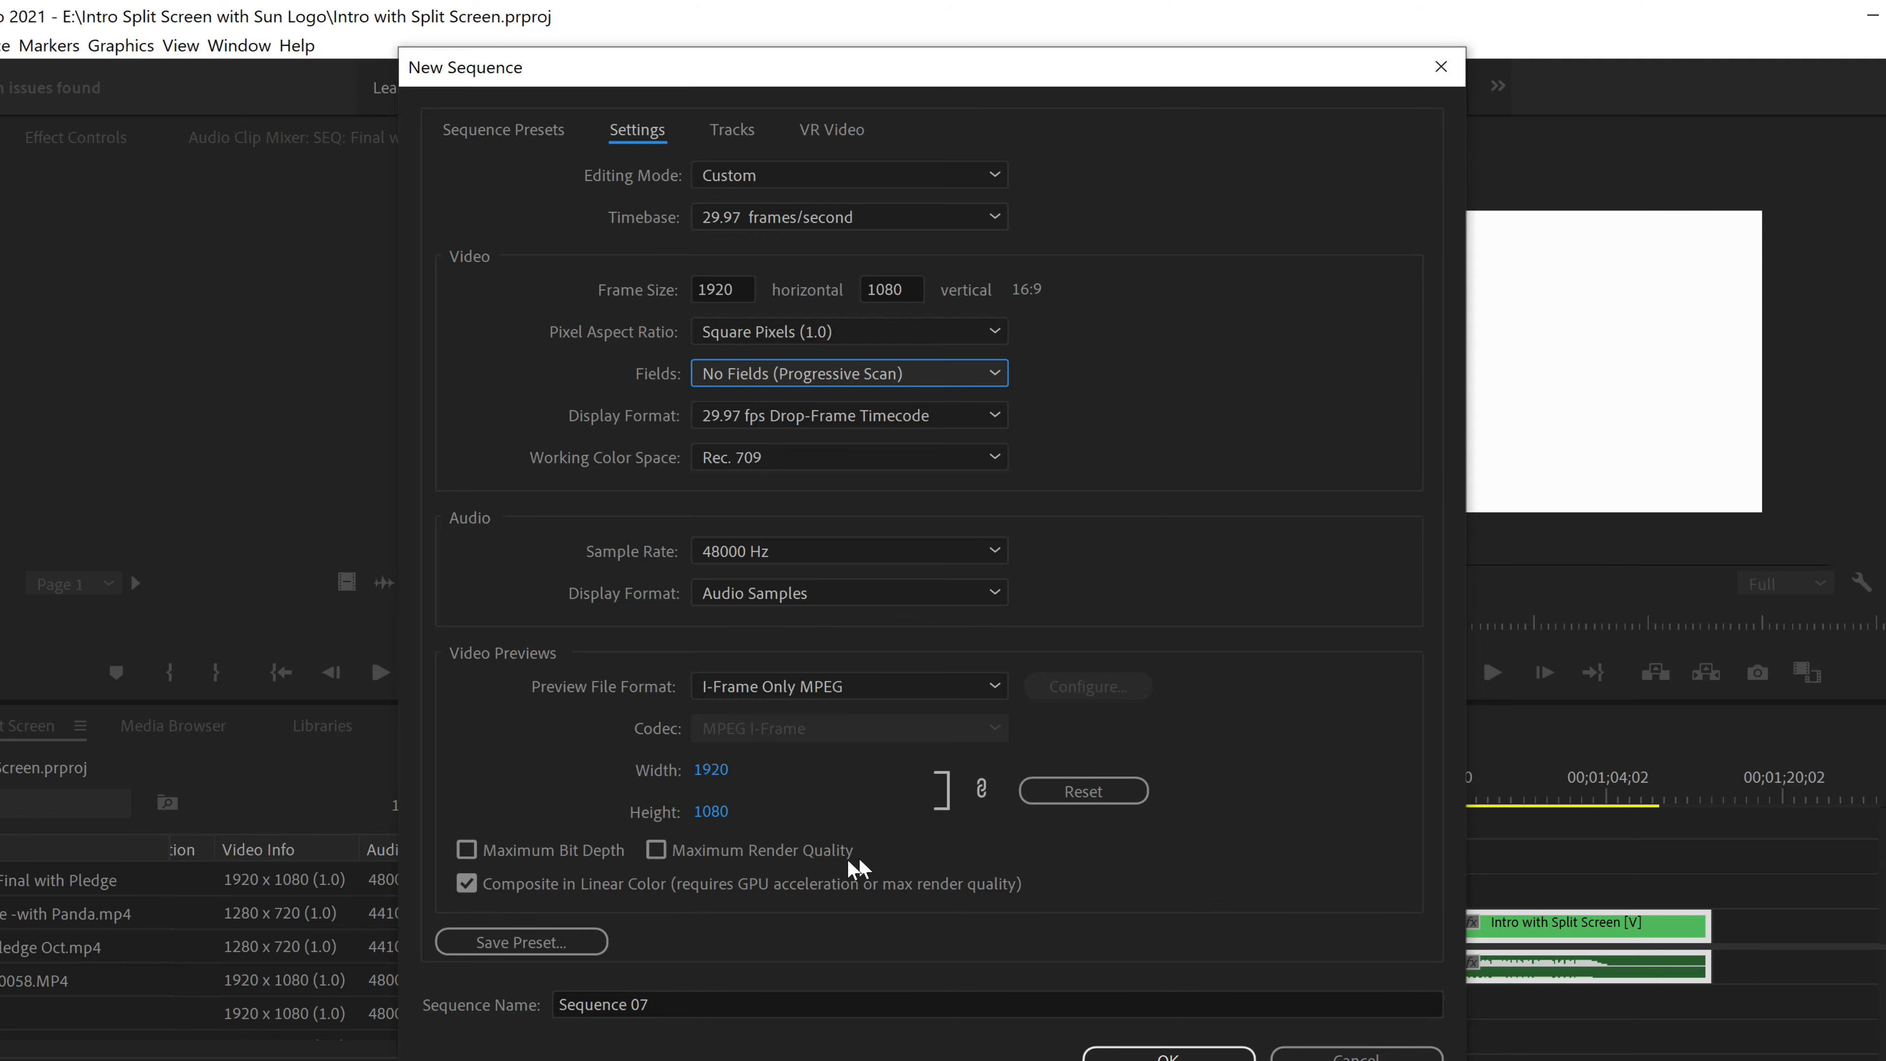
- Save the settings as a sequence preset named "1920 x 1080 29.97" and create the sequence
left_click(560, 949)
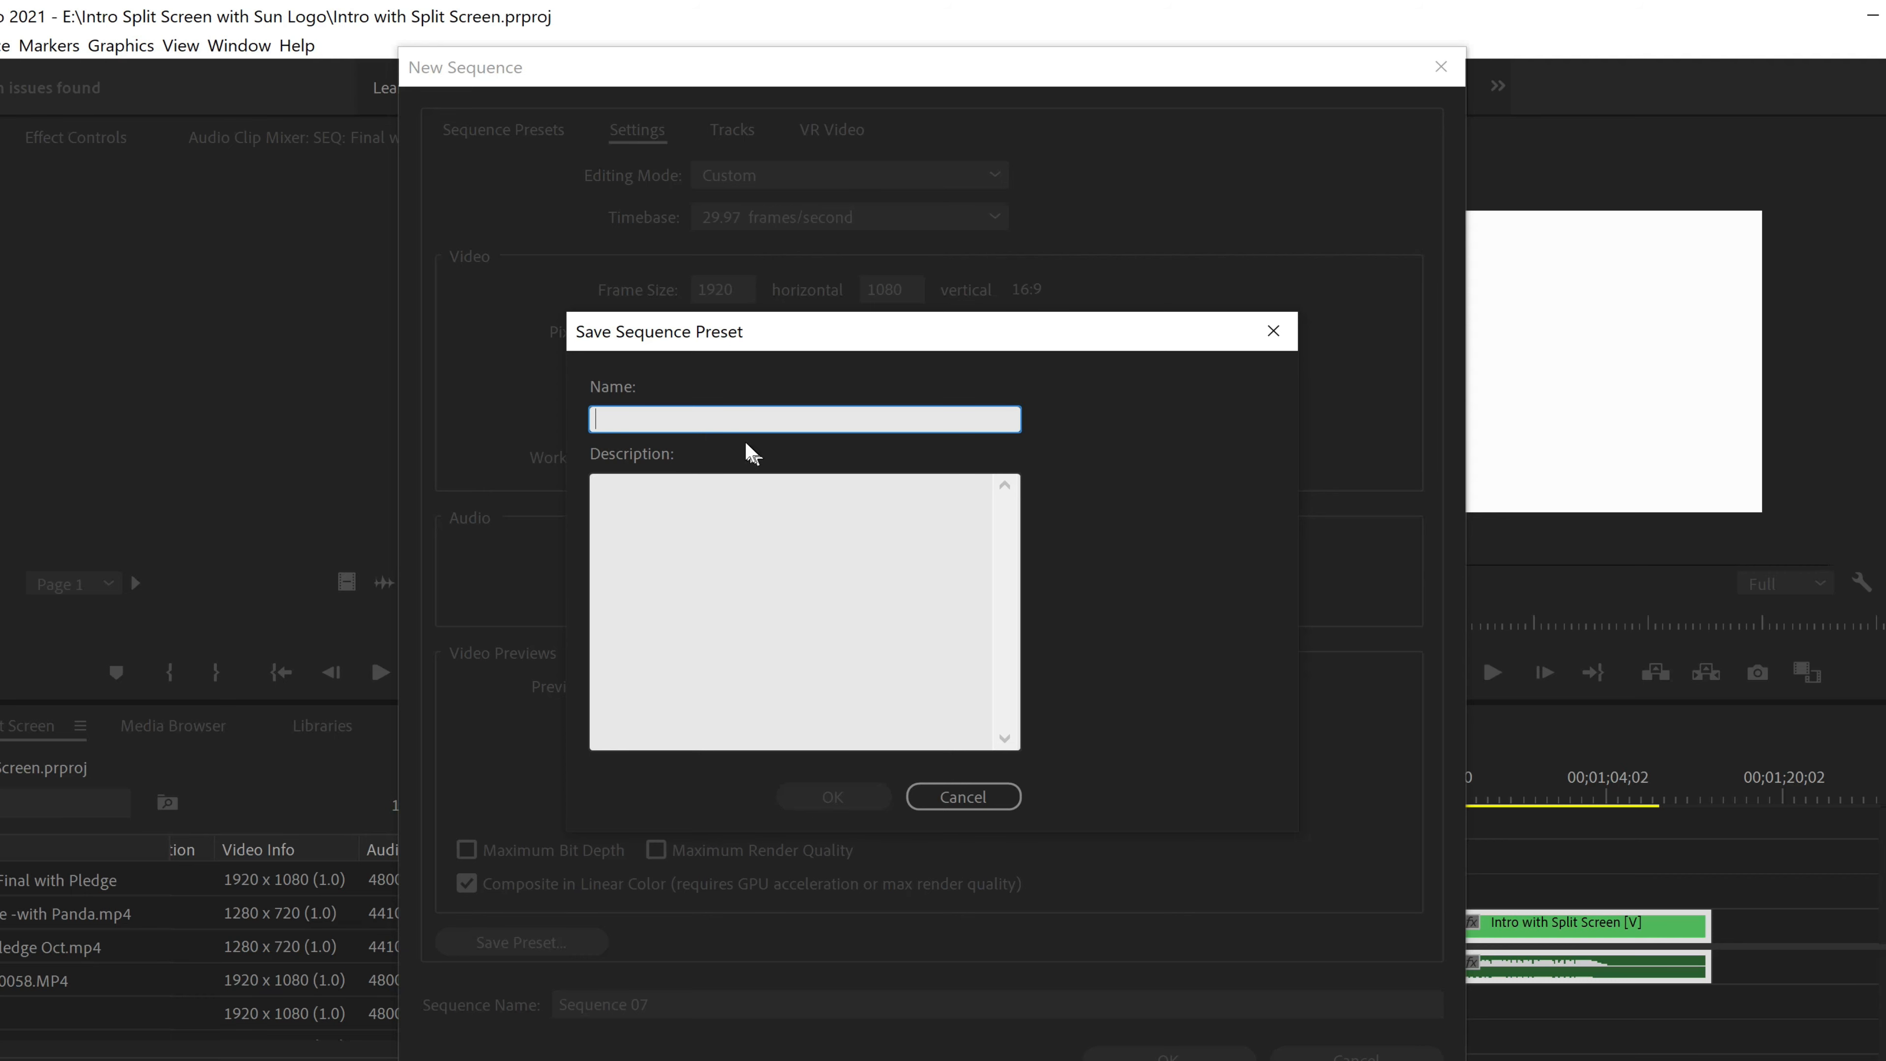
type("1920 x 1080")
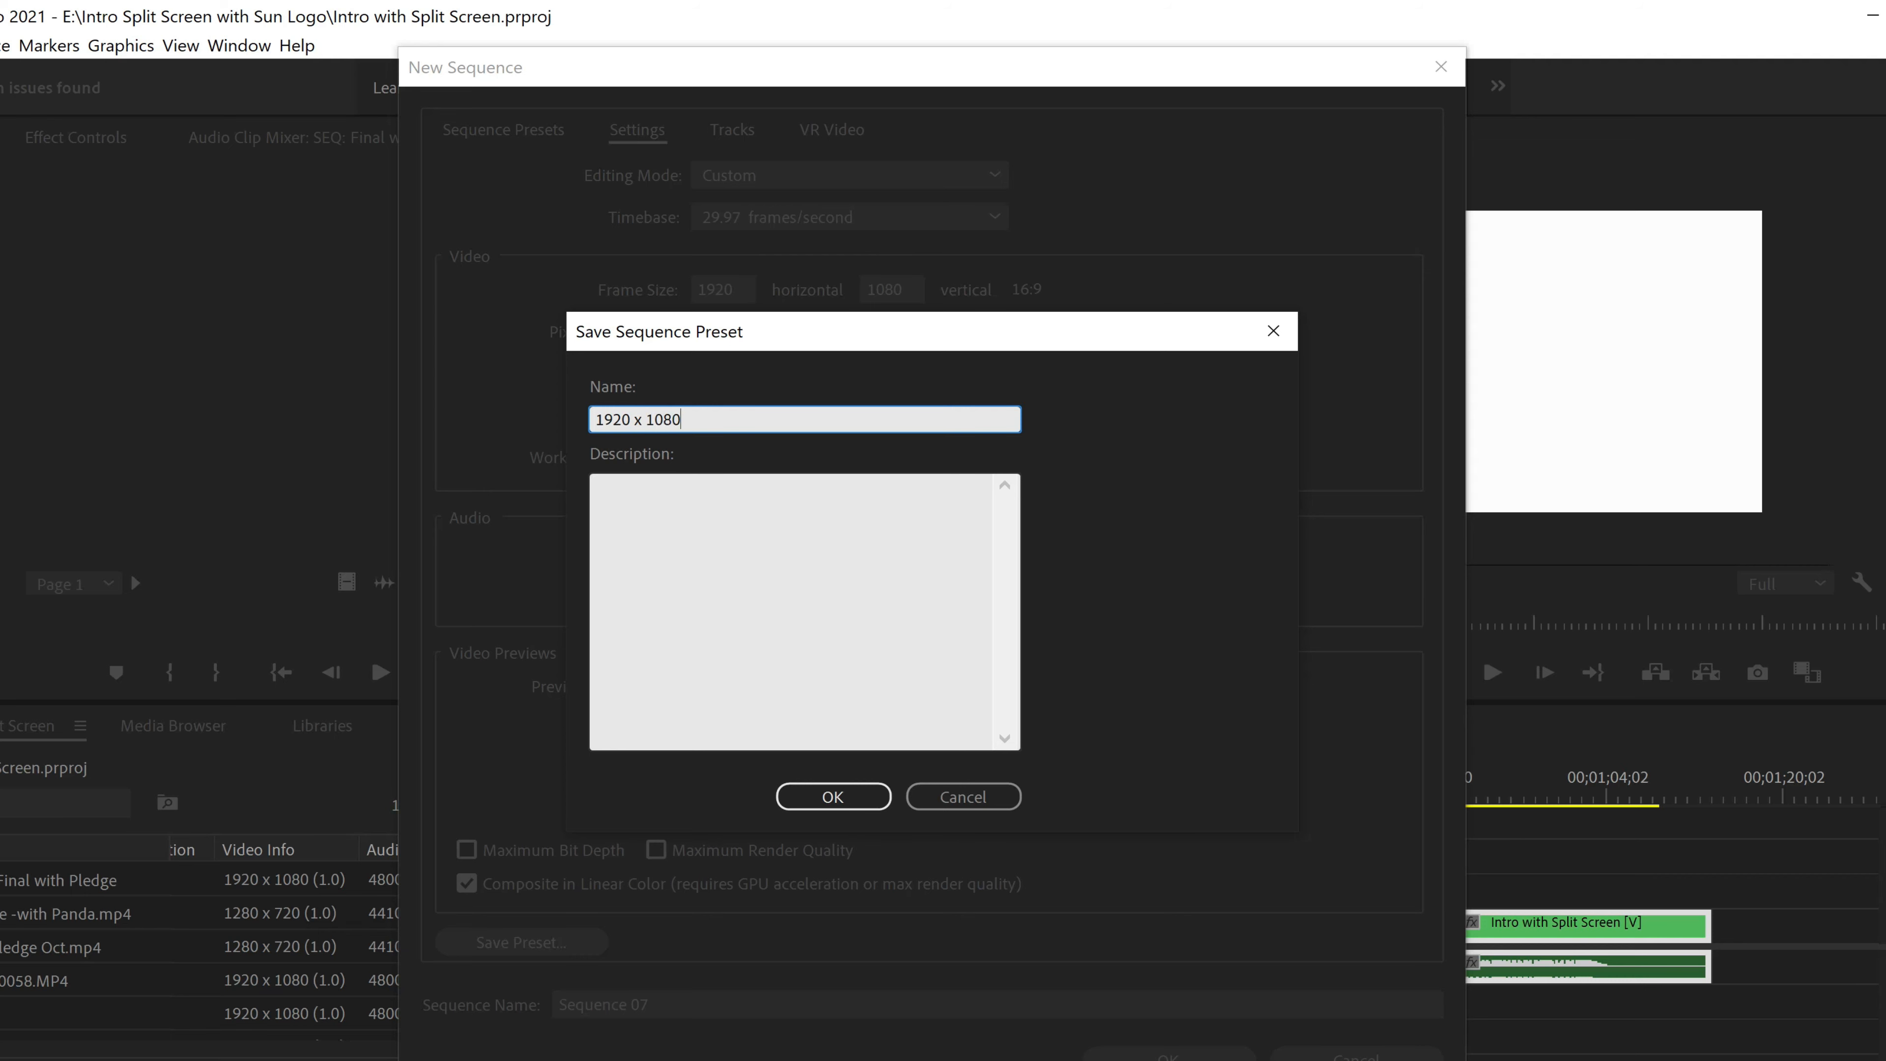
type(" 29.97")
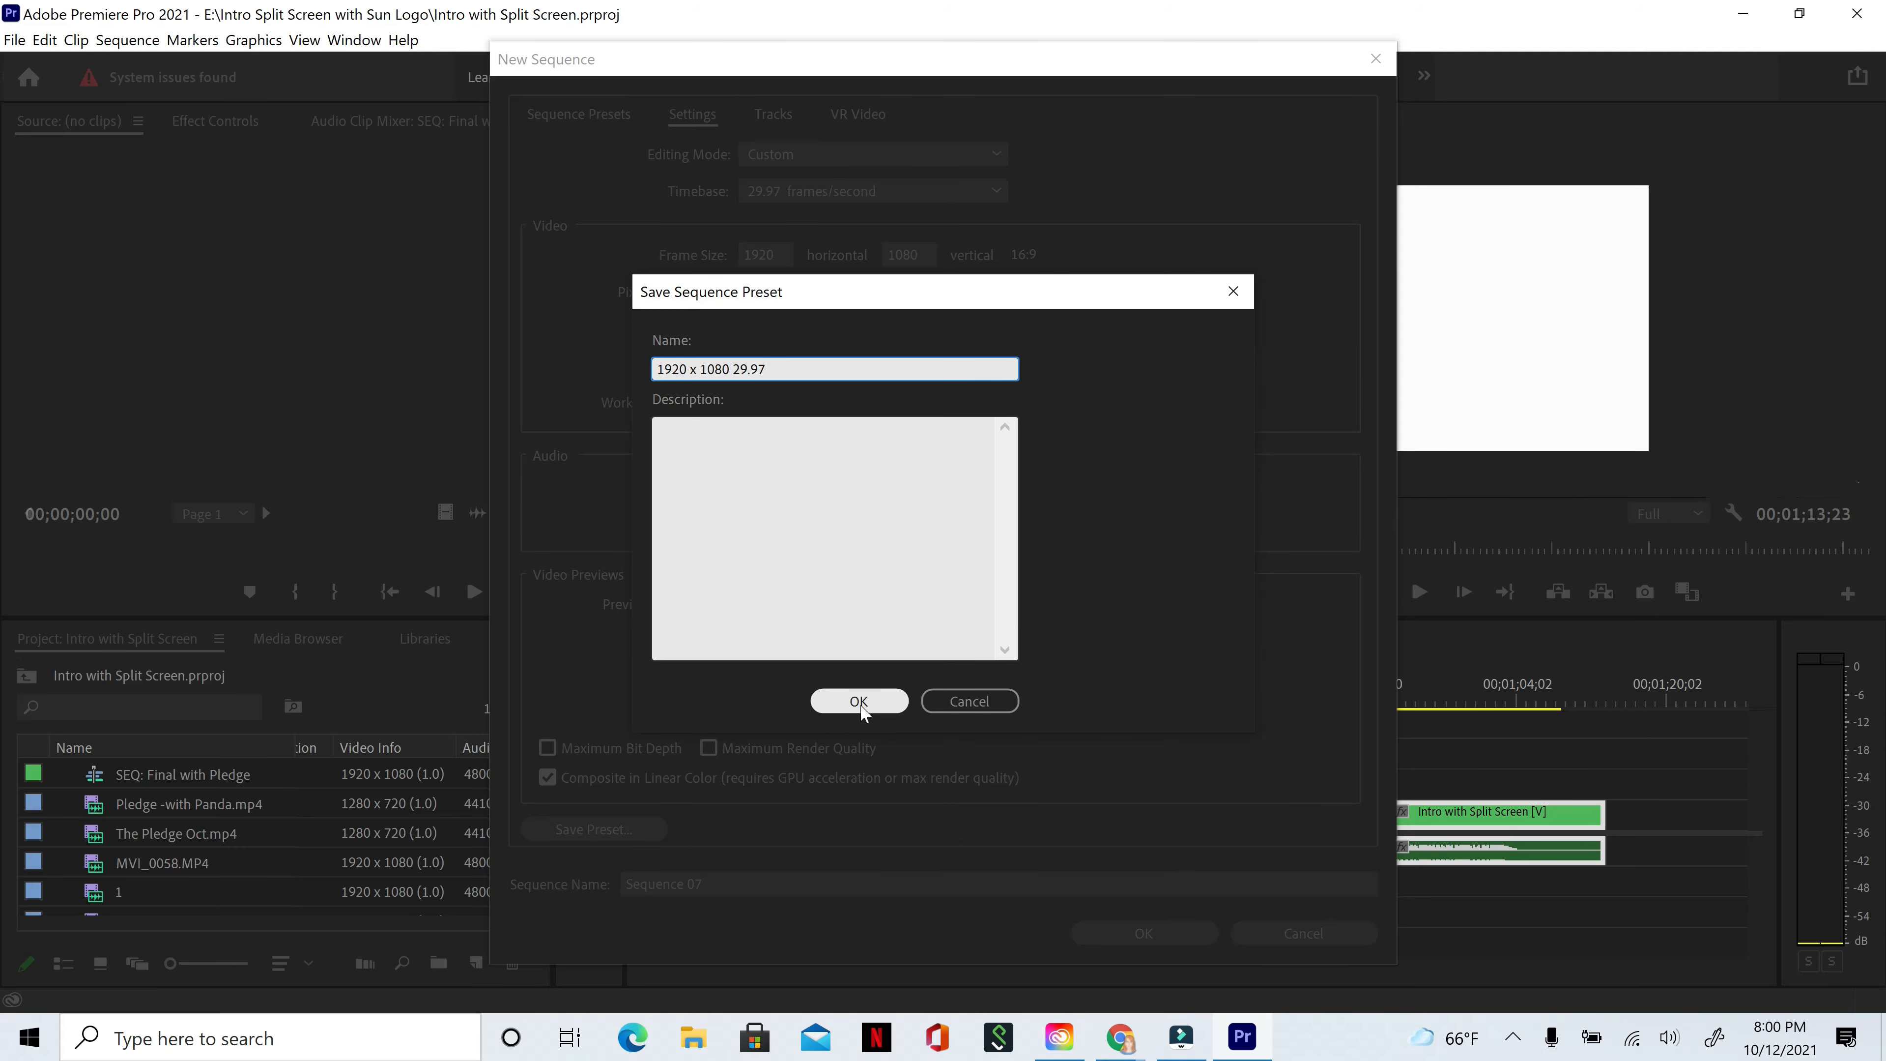
left_click(859, 701)
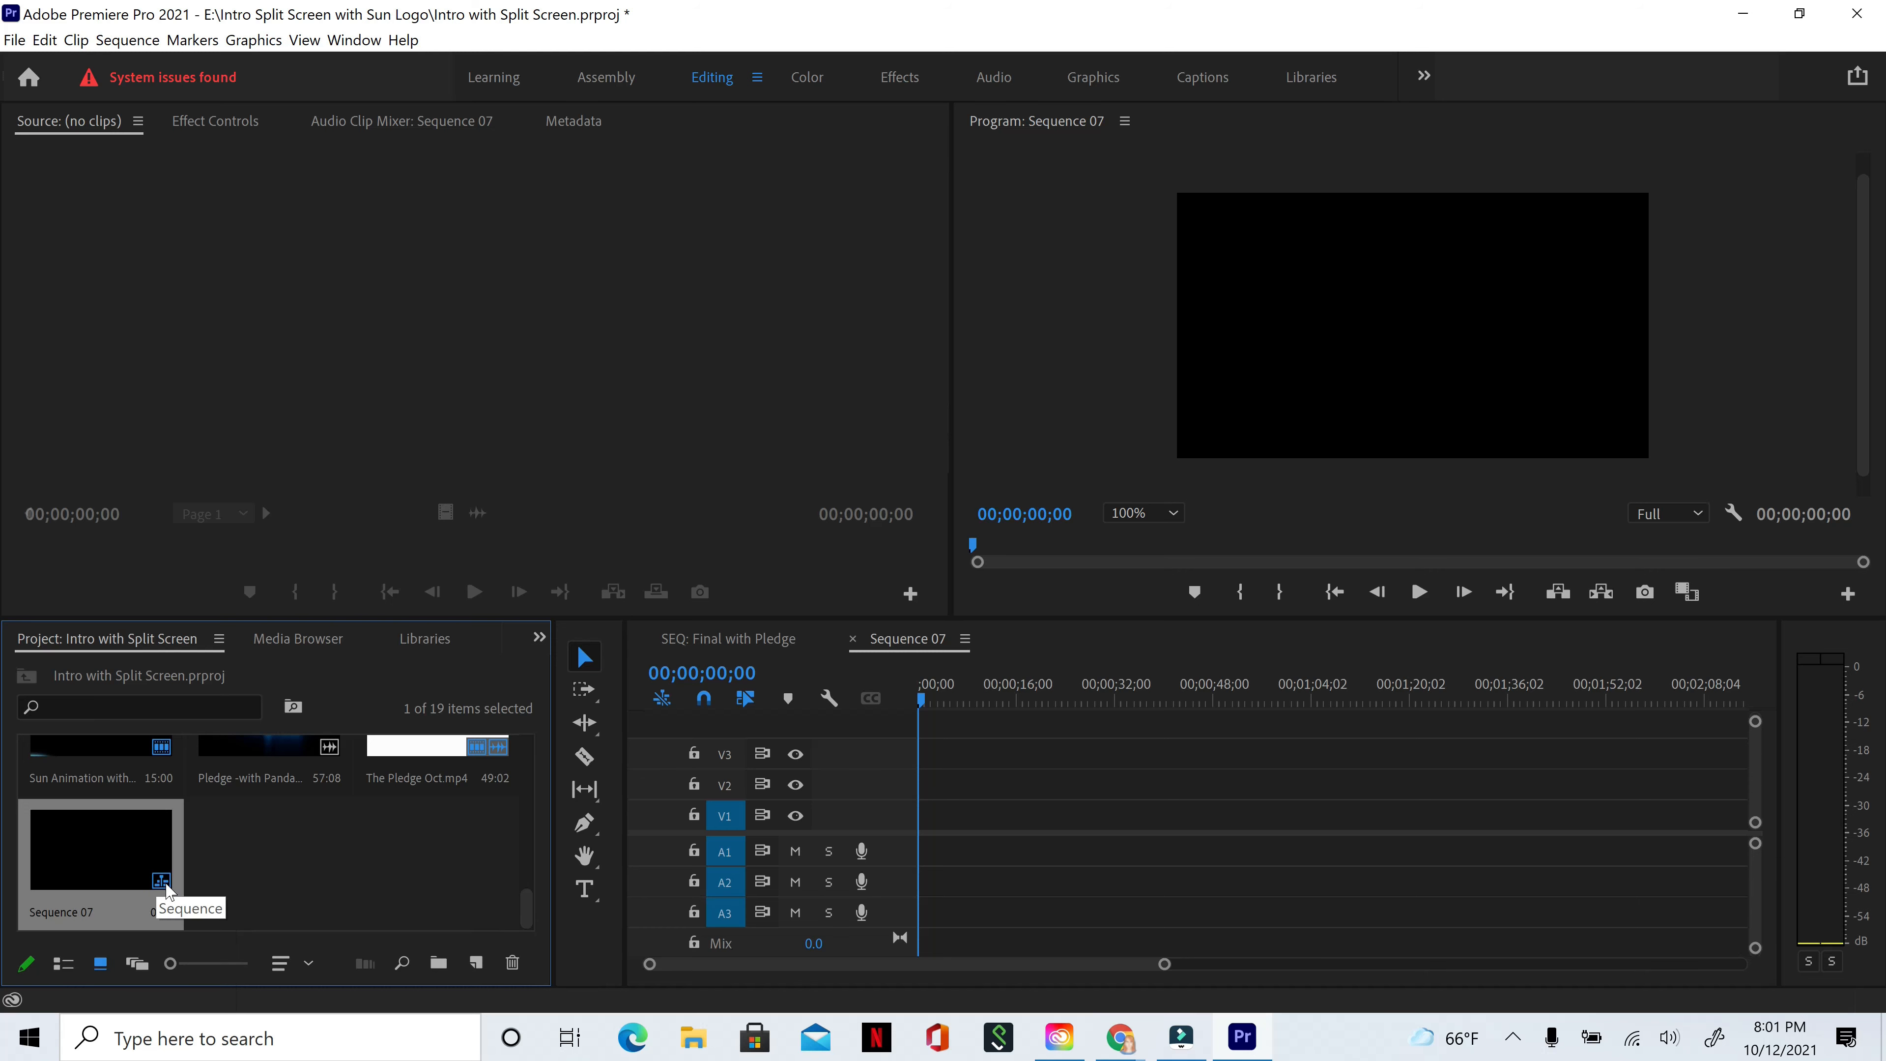
- Rename the new sequence in the project as "SEQ: HAving Fun"
left_click(73, 910)
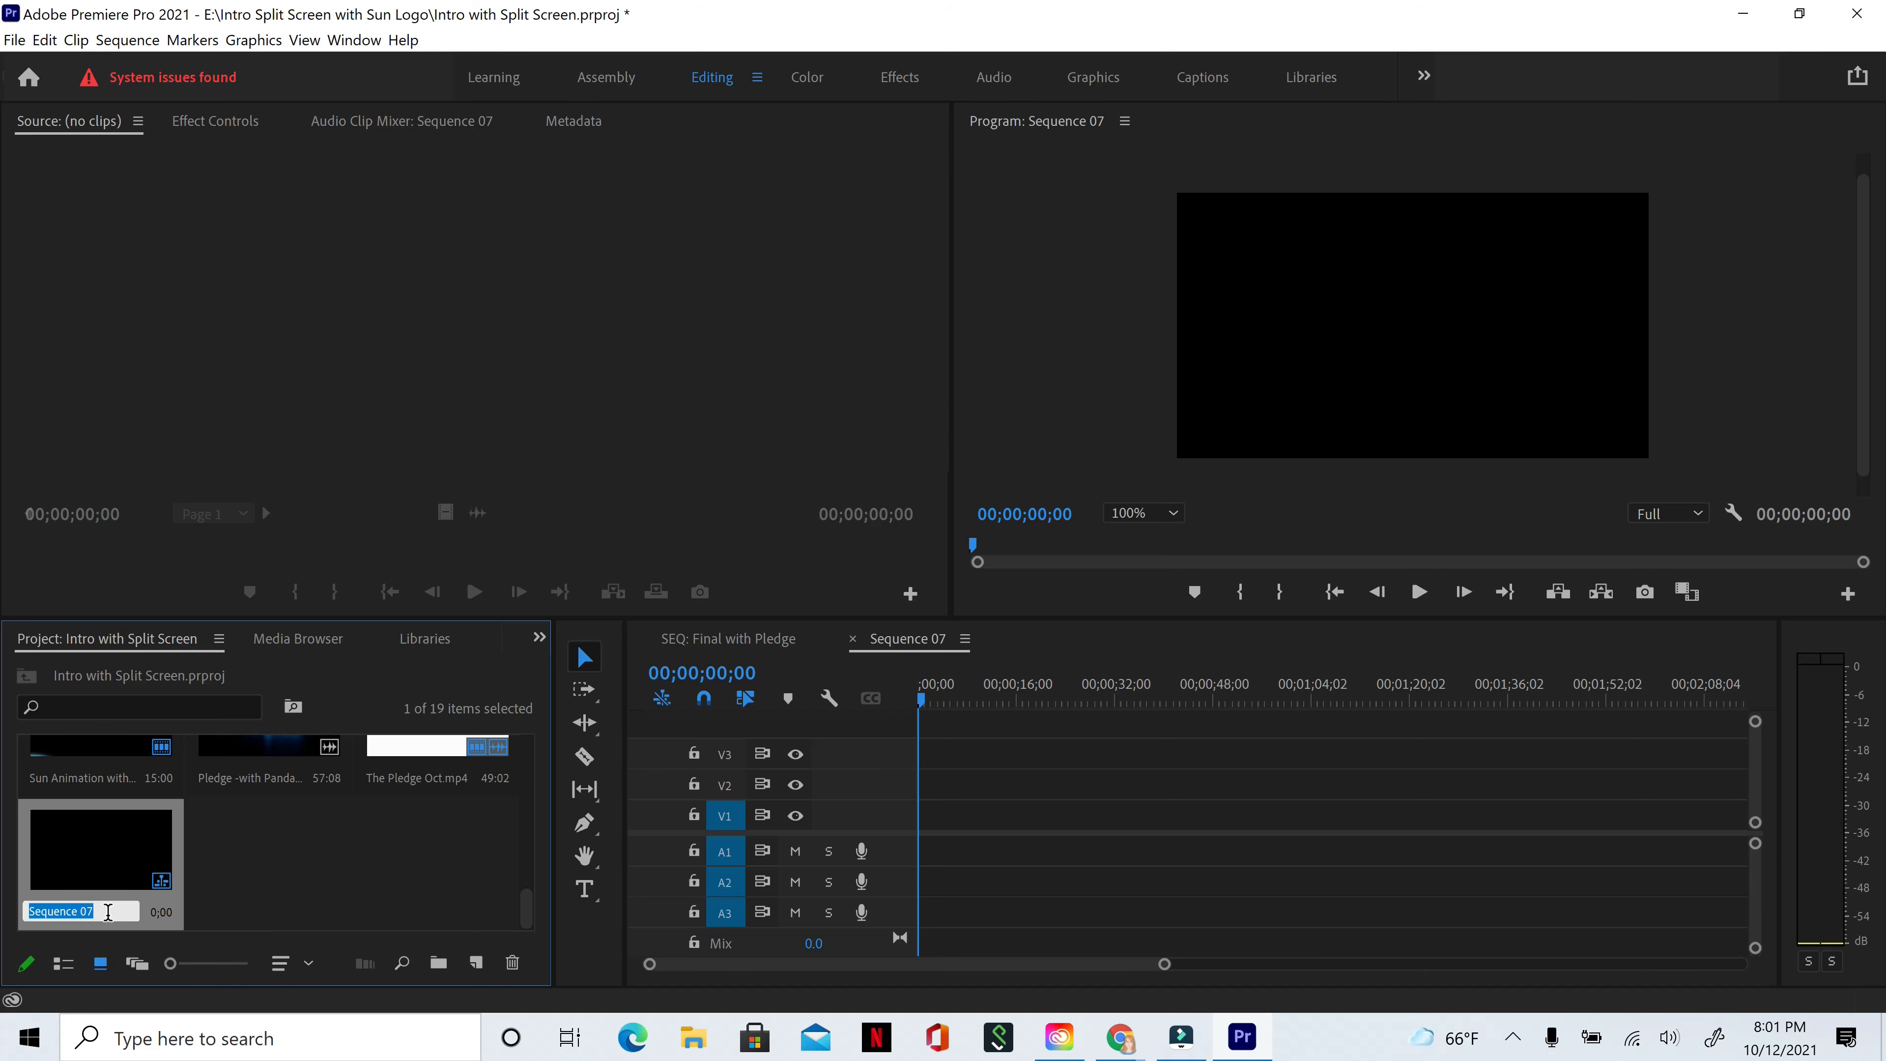
type("SEQ")
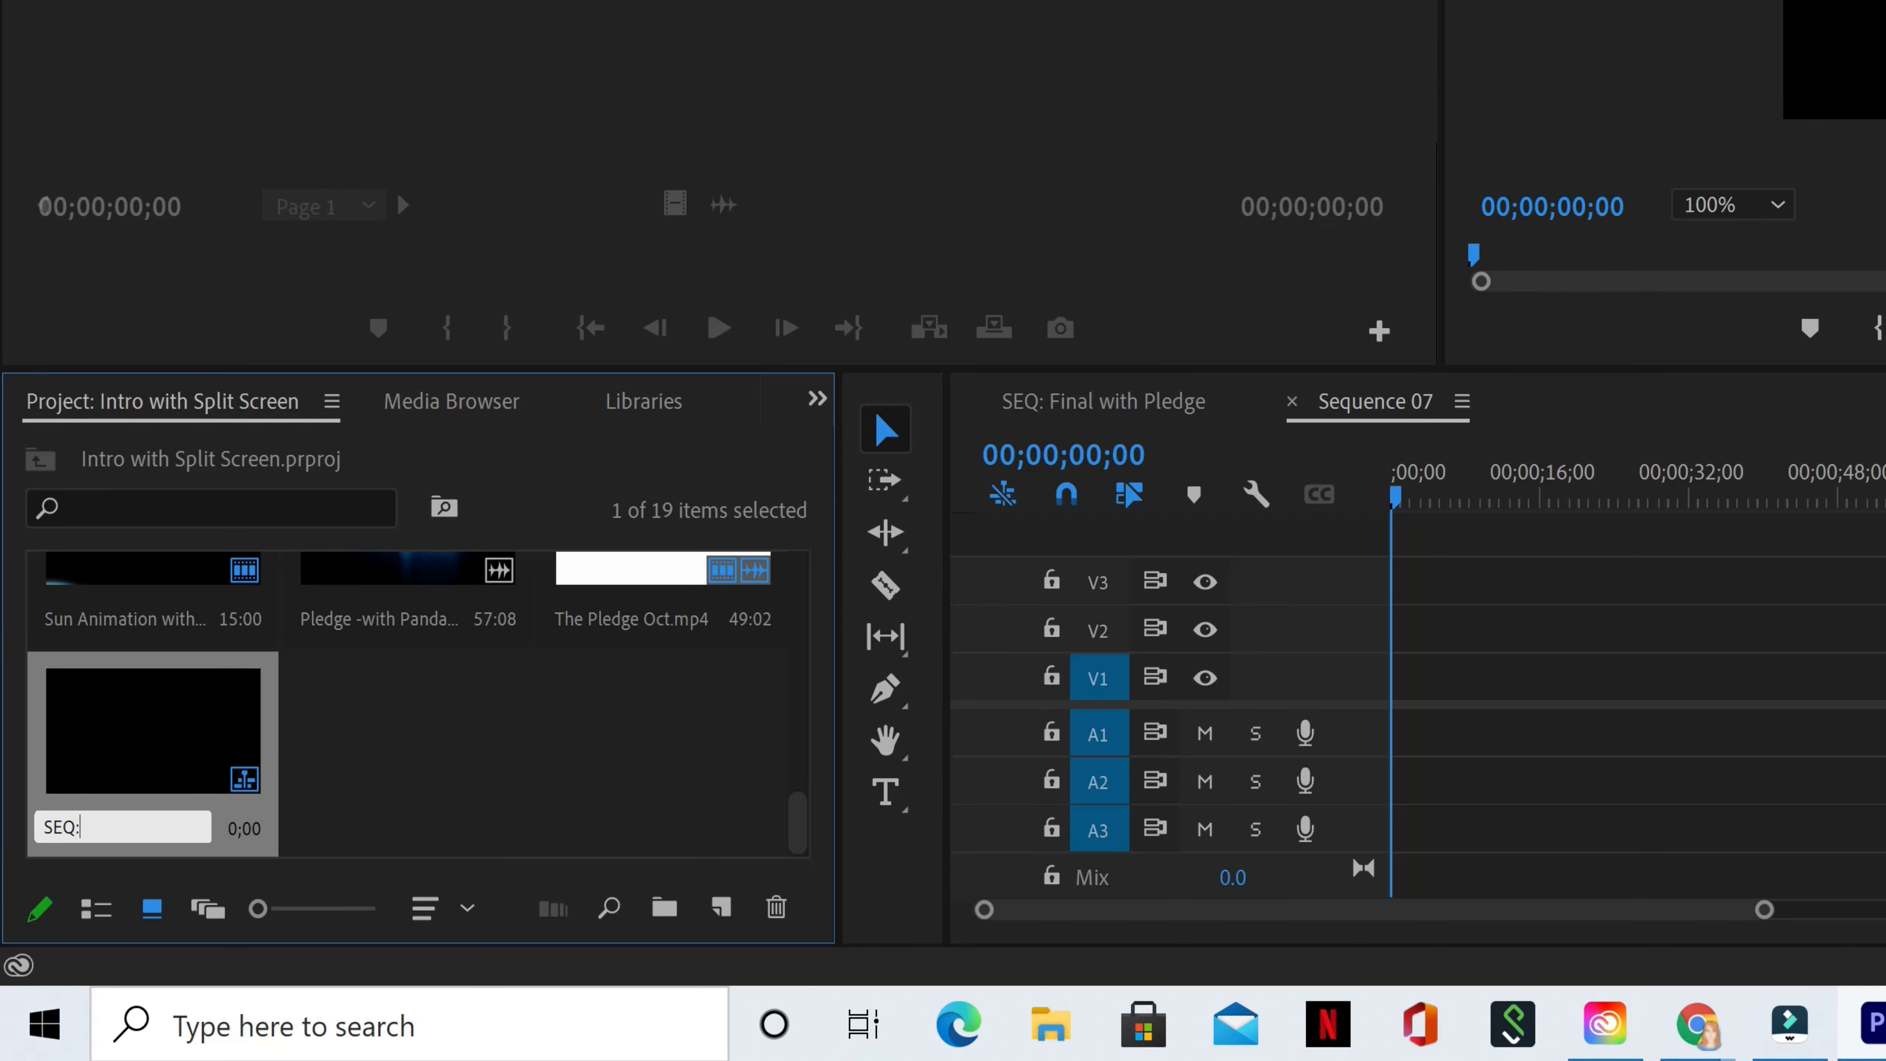
type(": HAving Fun")
left_click(401, 794)
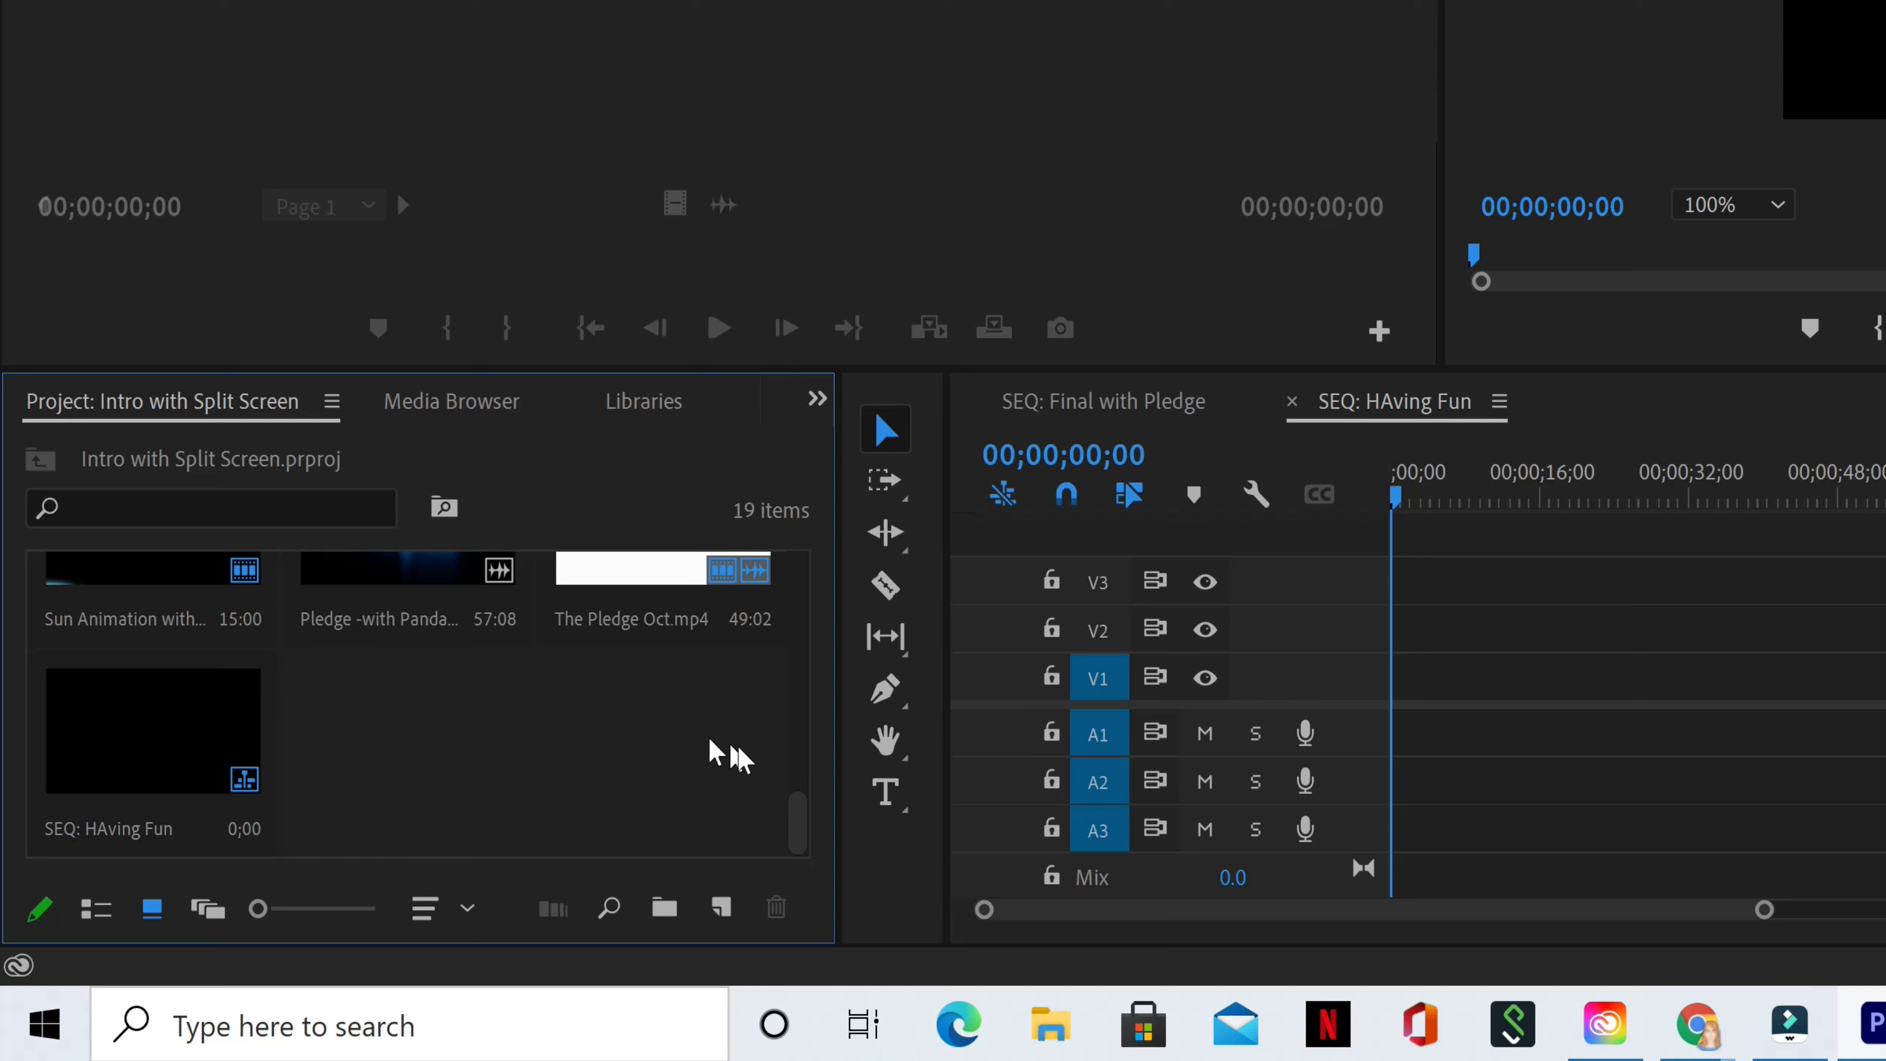
- Show the project items in List View and place MVI_0108.MP4 at the start of track V1 in SEQ: HAving Fun
left_click_drag(802, 821, 808, 625)
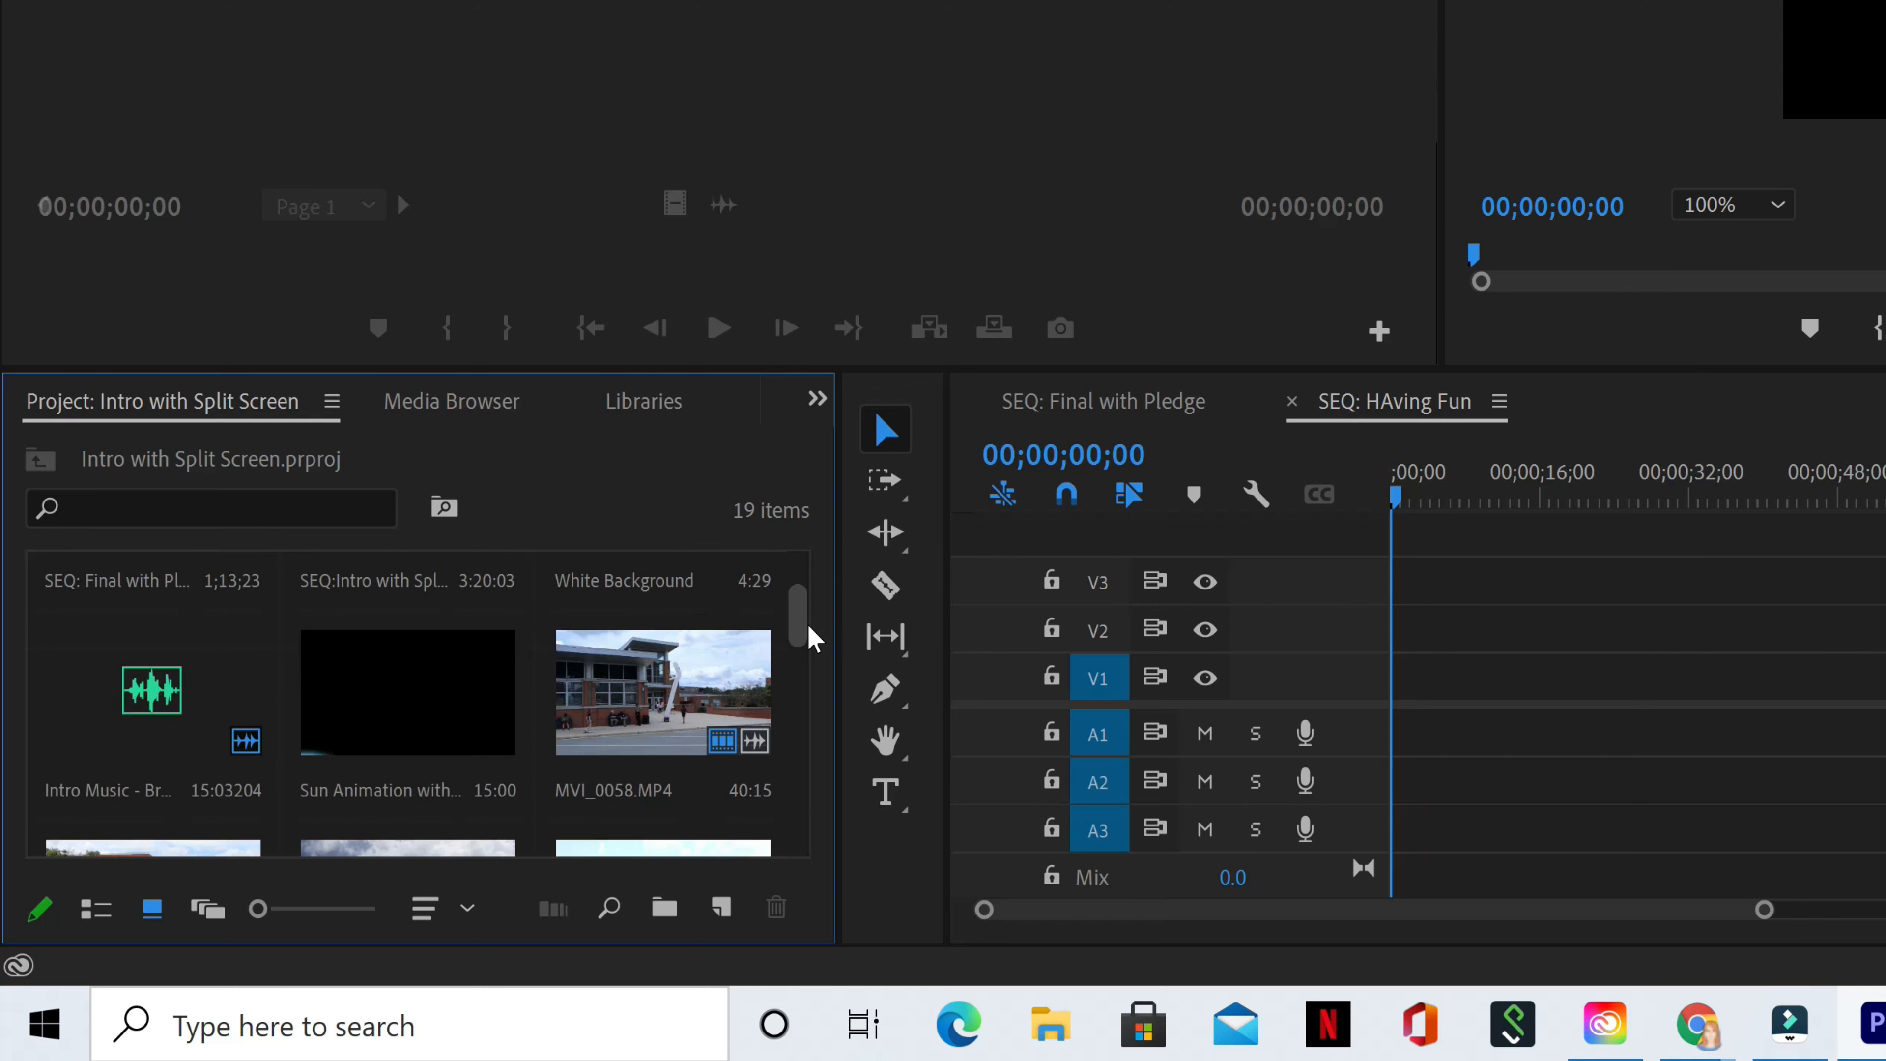
left_click(95, 909)
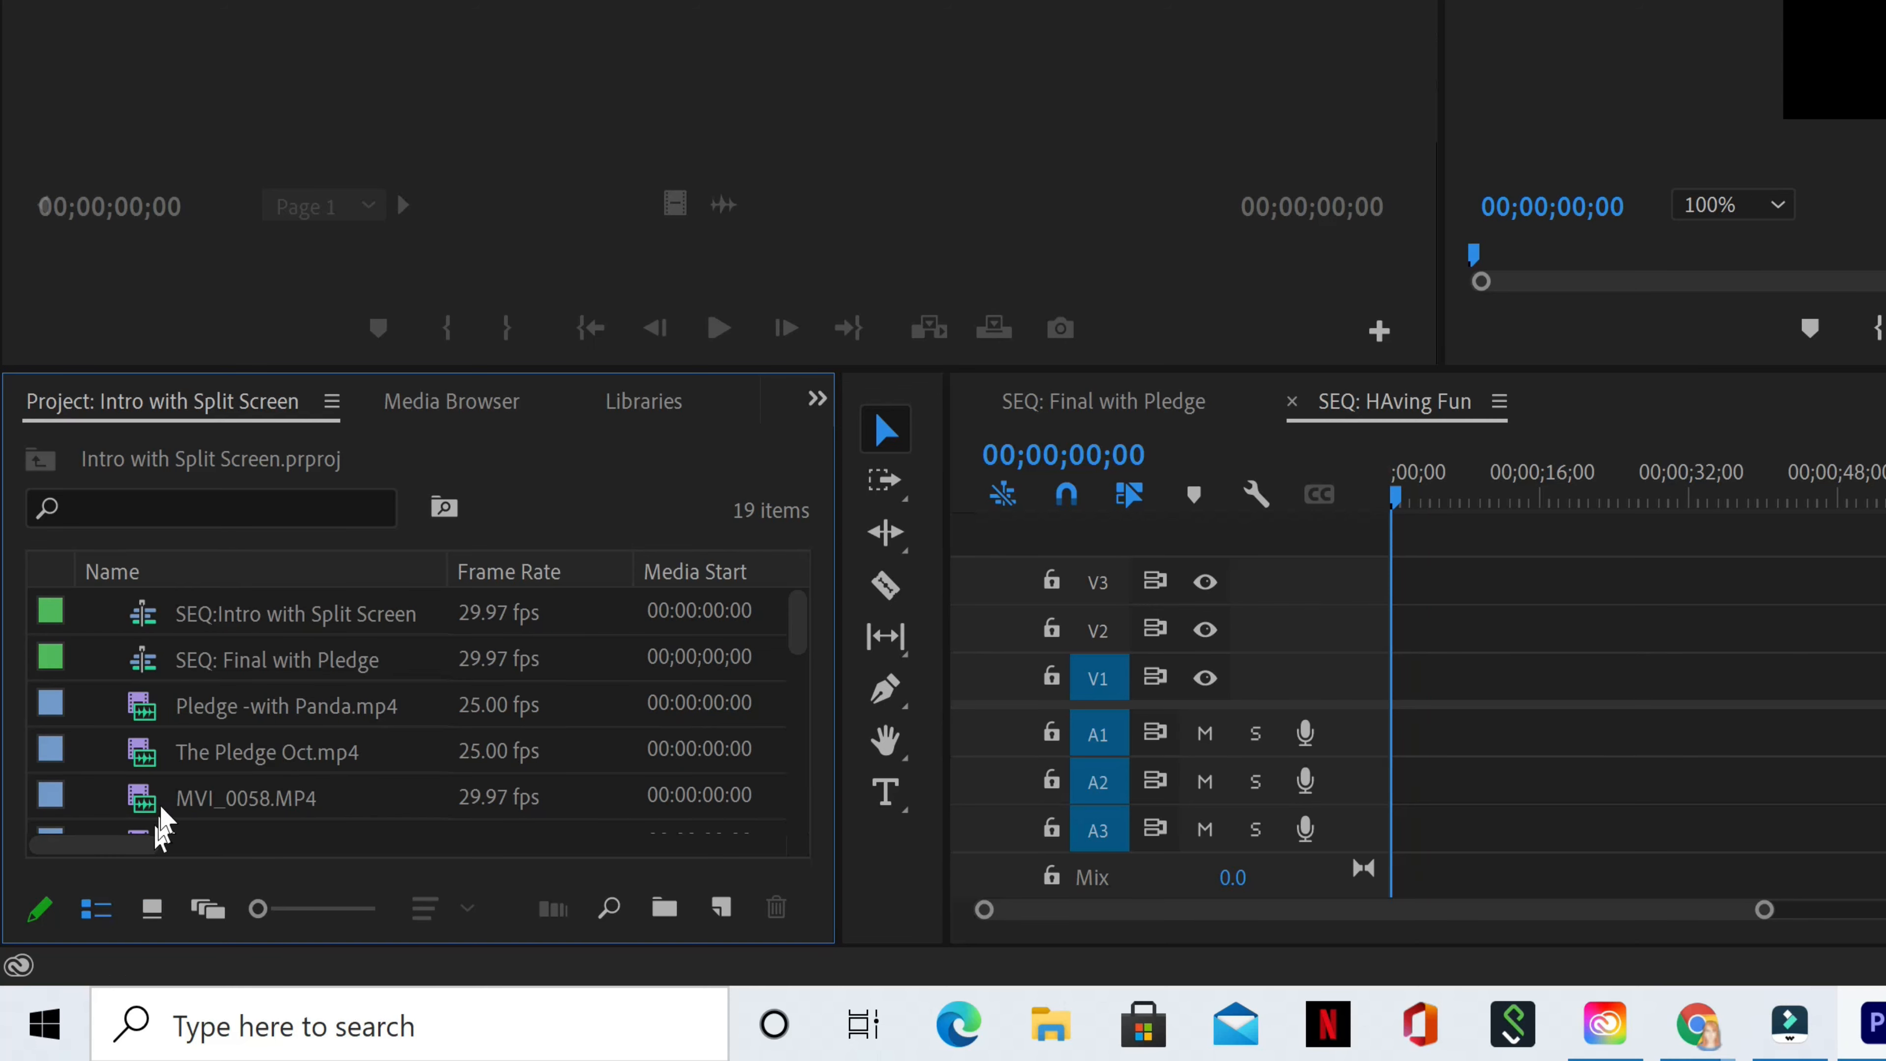
left_click_drag(805, 638, 808, 678)
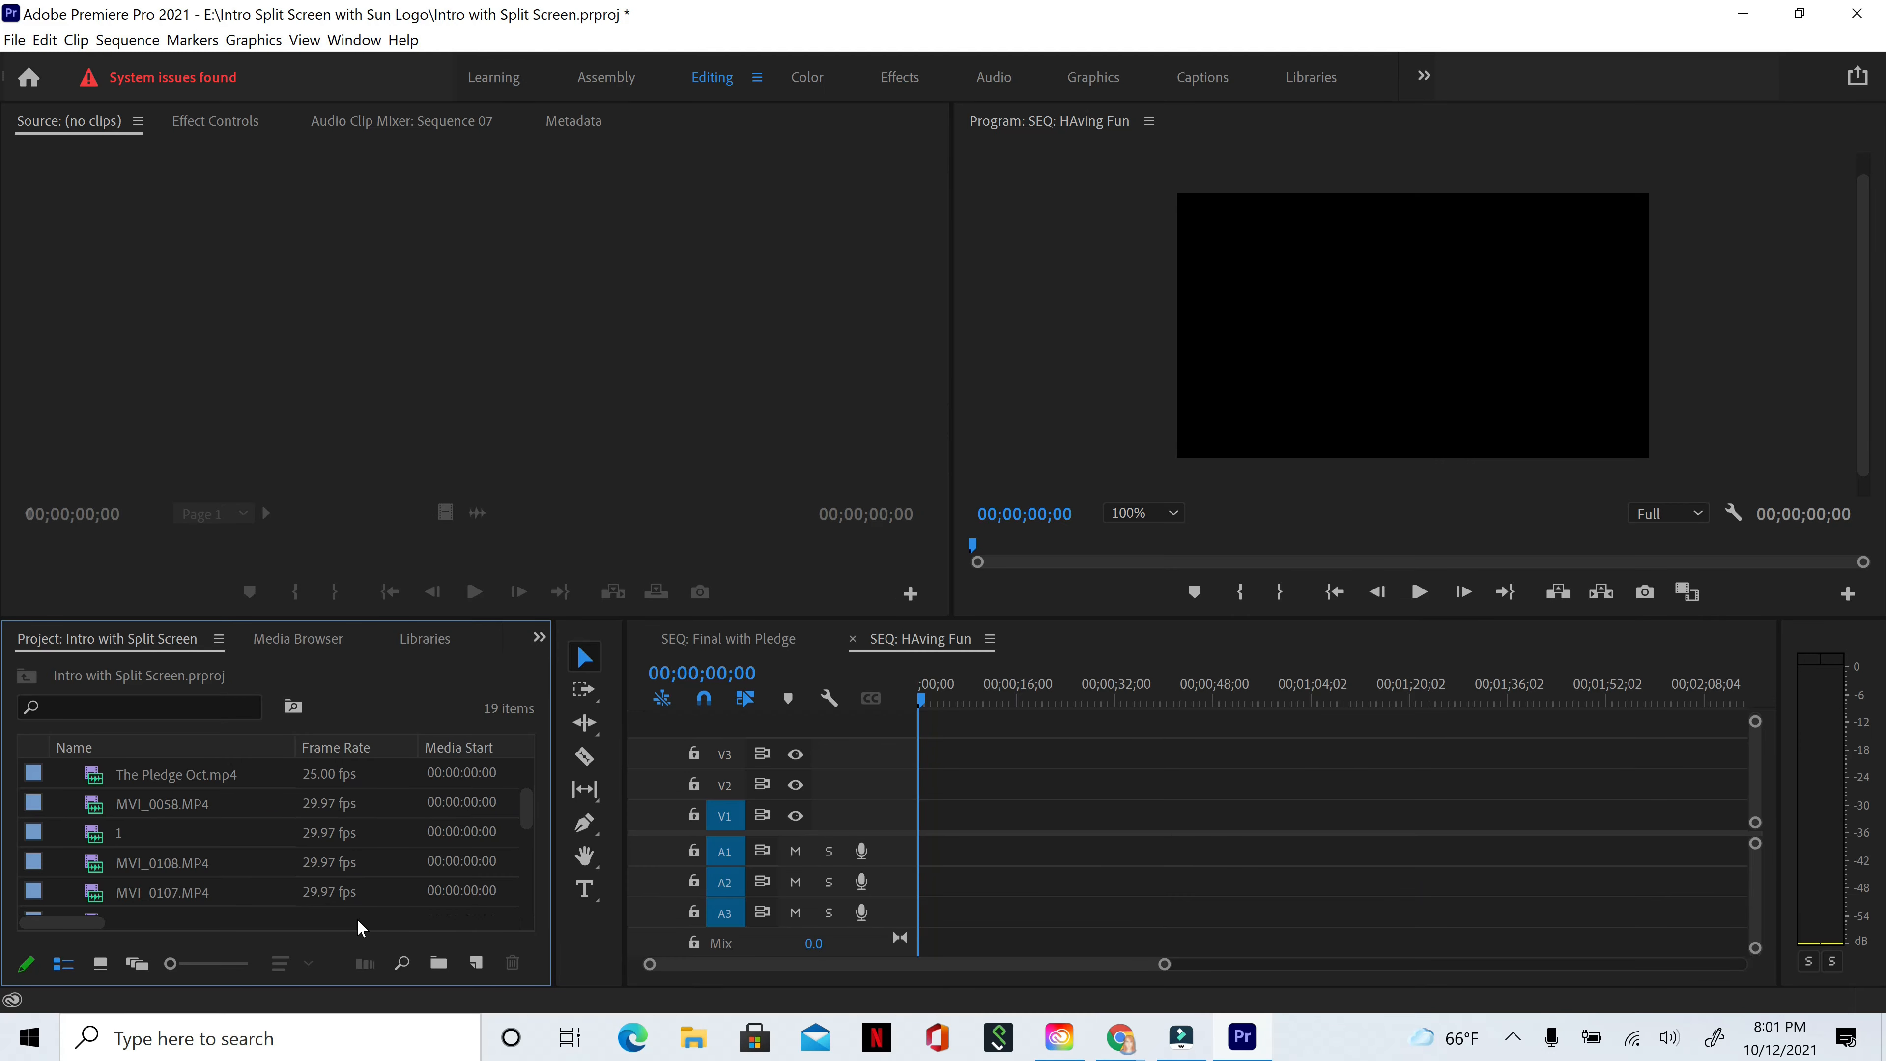
left_click(165, 861)
left_click_drag(165, 861, 930, 824)
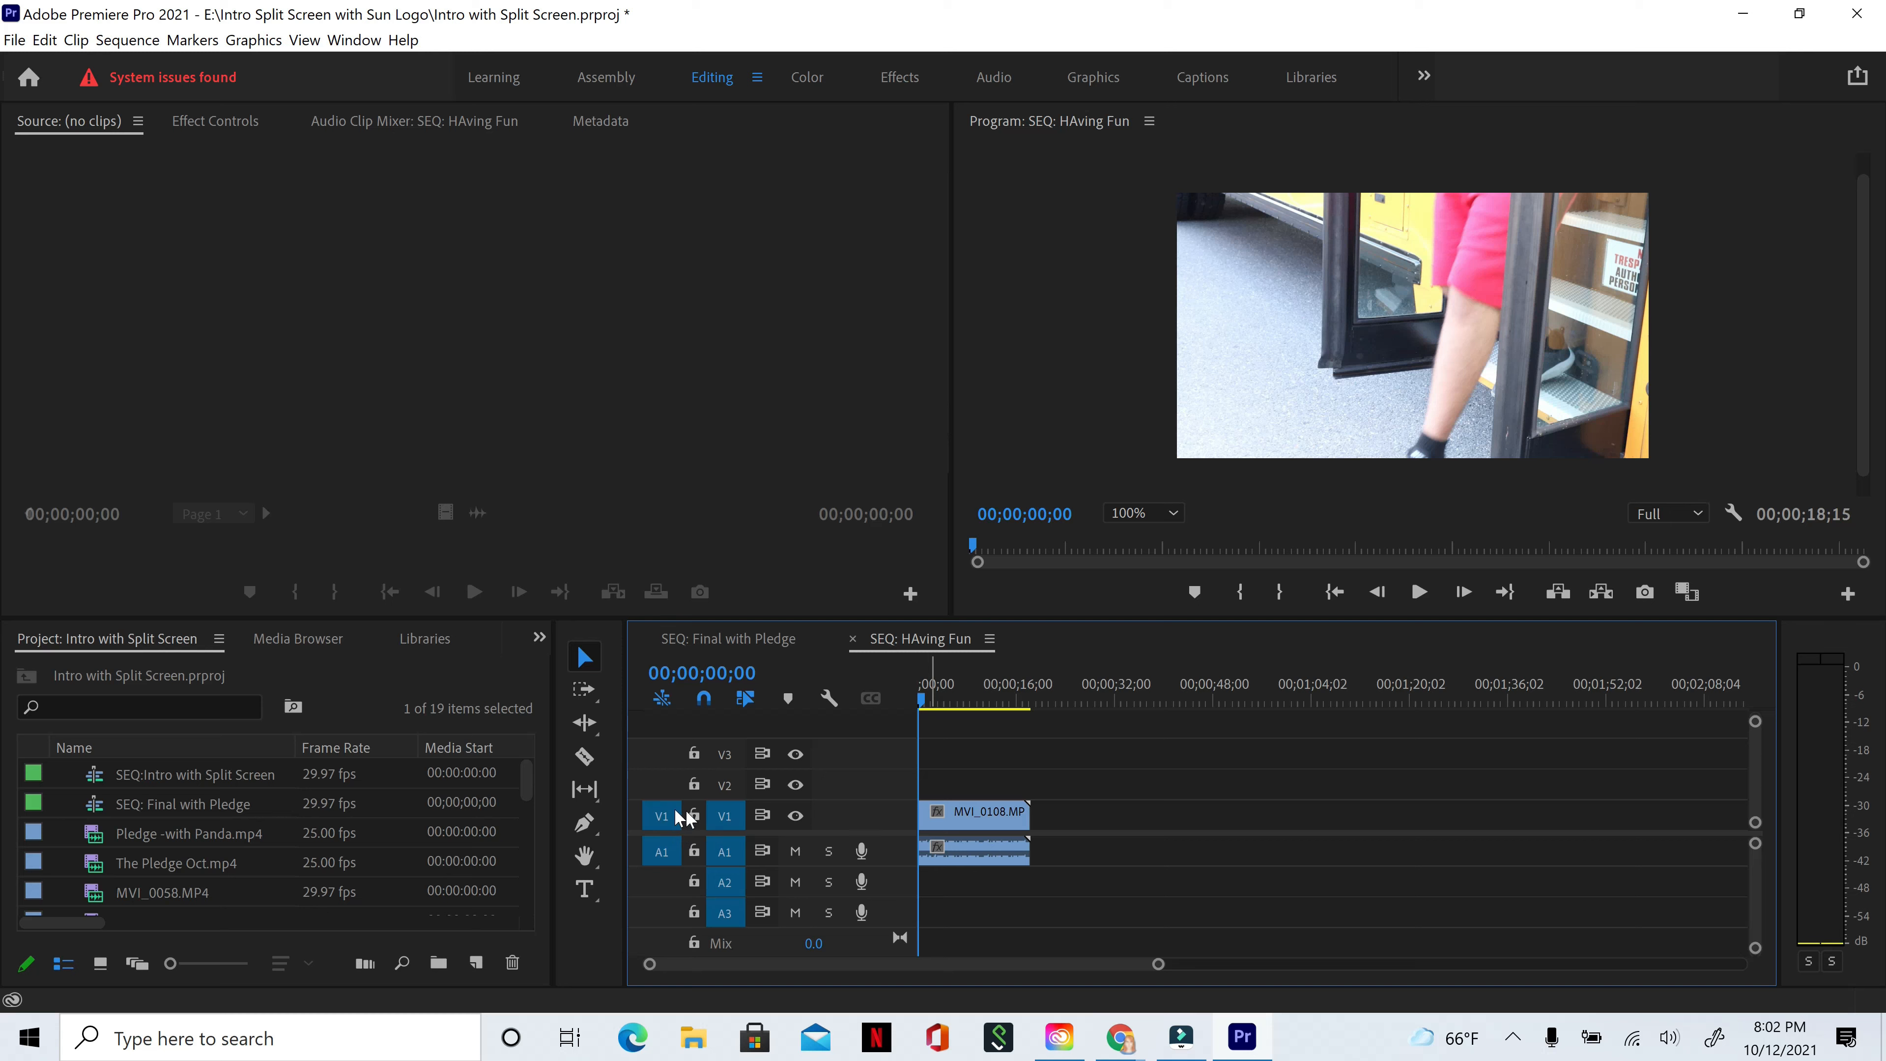
- Play the SEQ: HAving Fun sequence from its beginning in short stretches, stopping at 00;00;03;05
key("space")
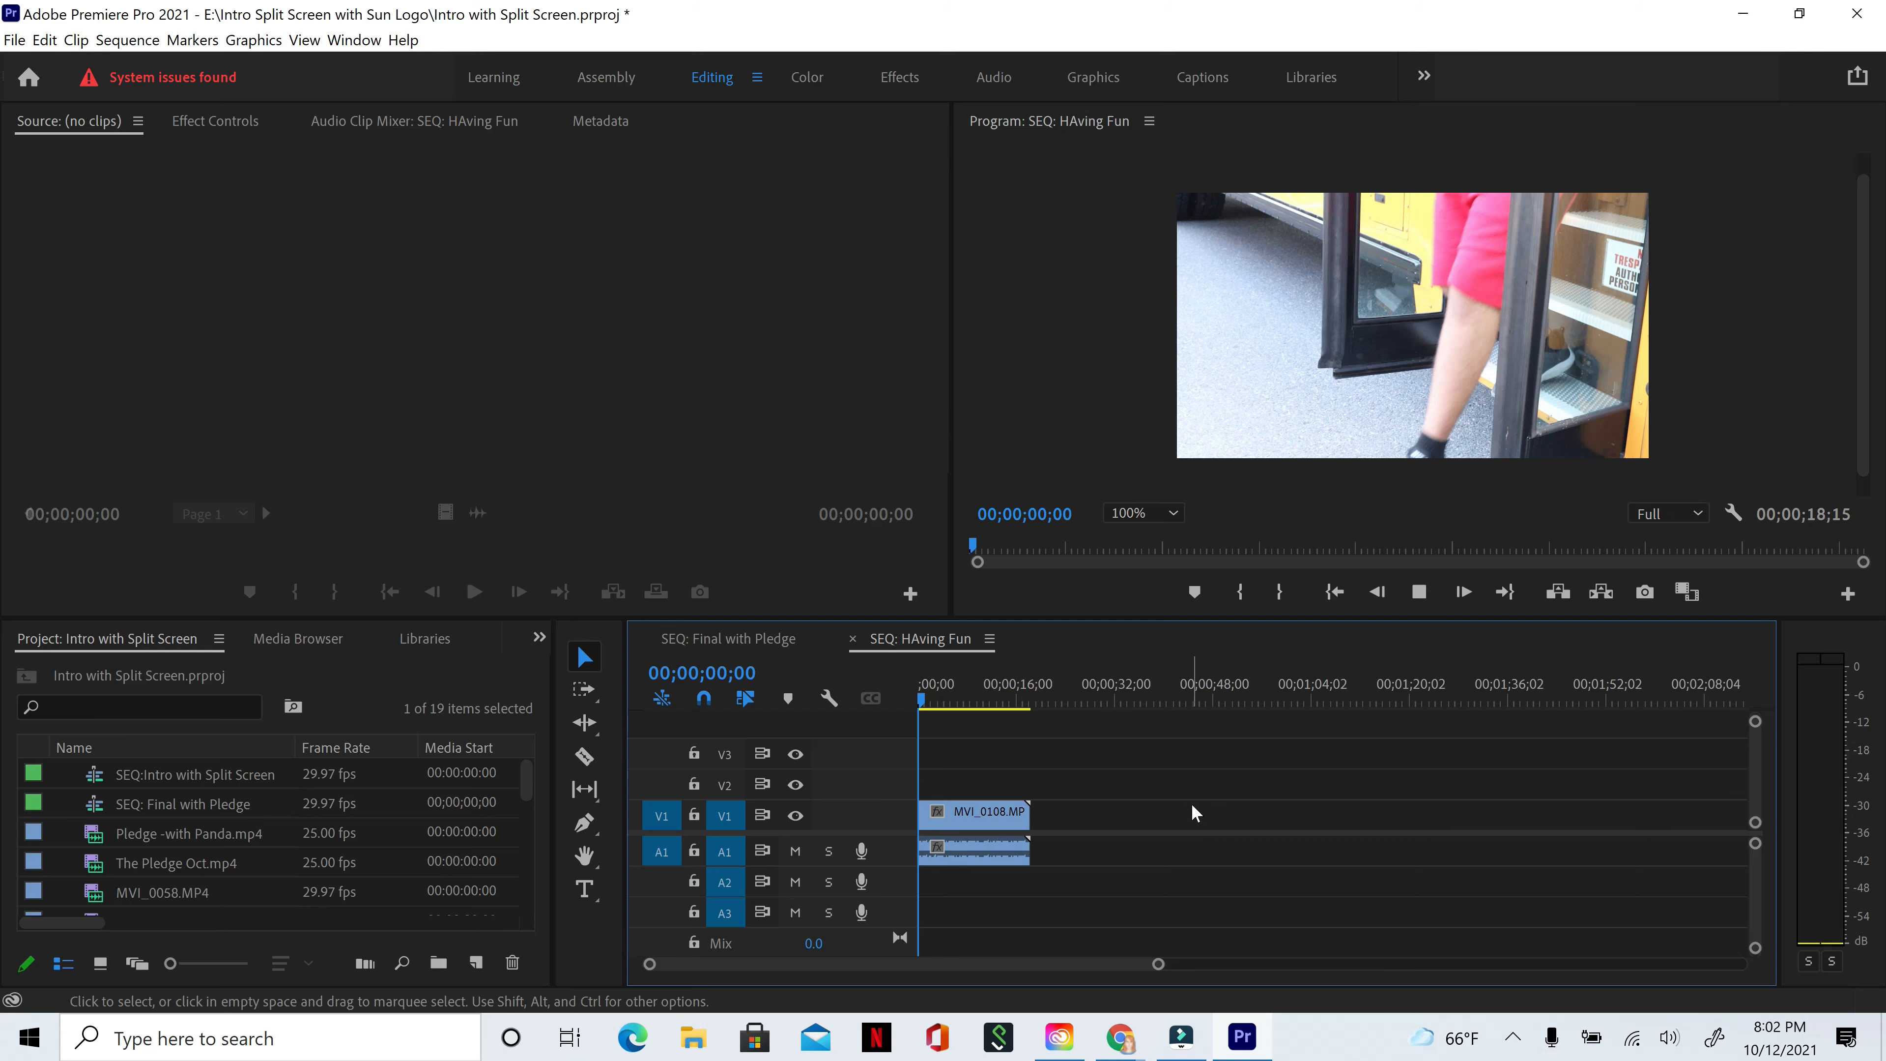
key("space")
mouse_move(925, 700)
left_mouse_down()
mouse_move(1012, 702)
mouse_move(919, 704)
left_mouse_up()
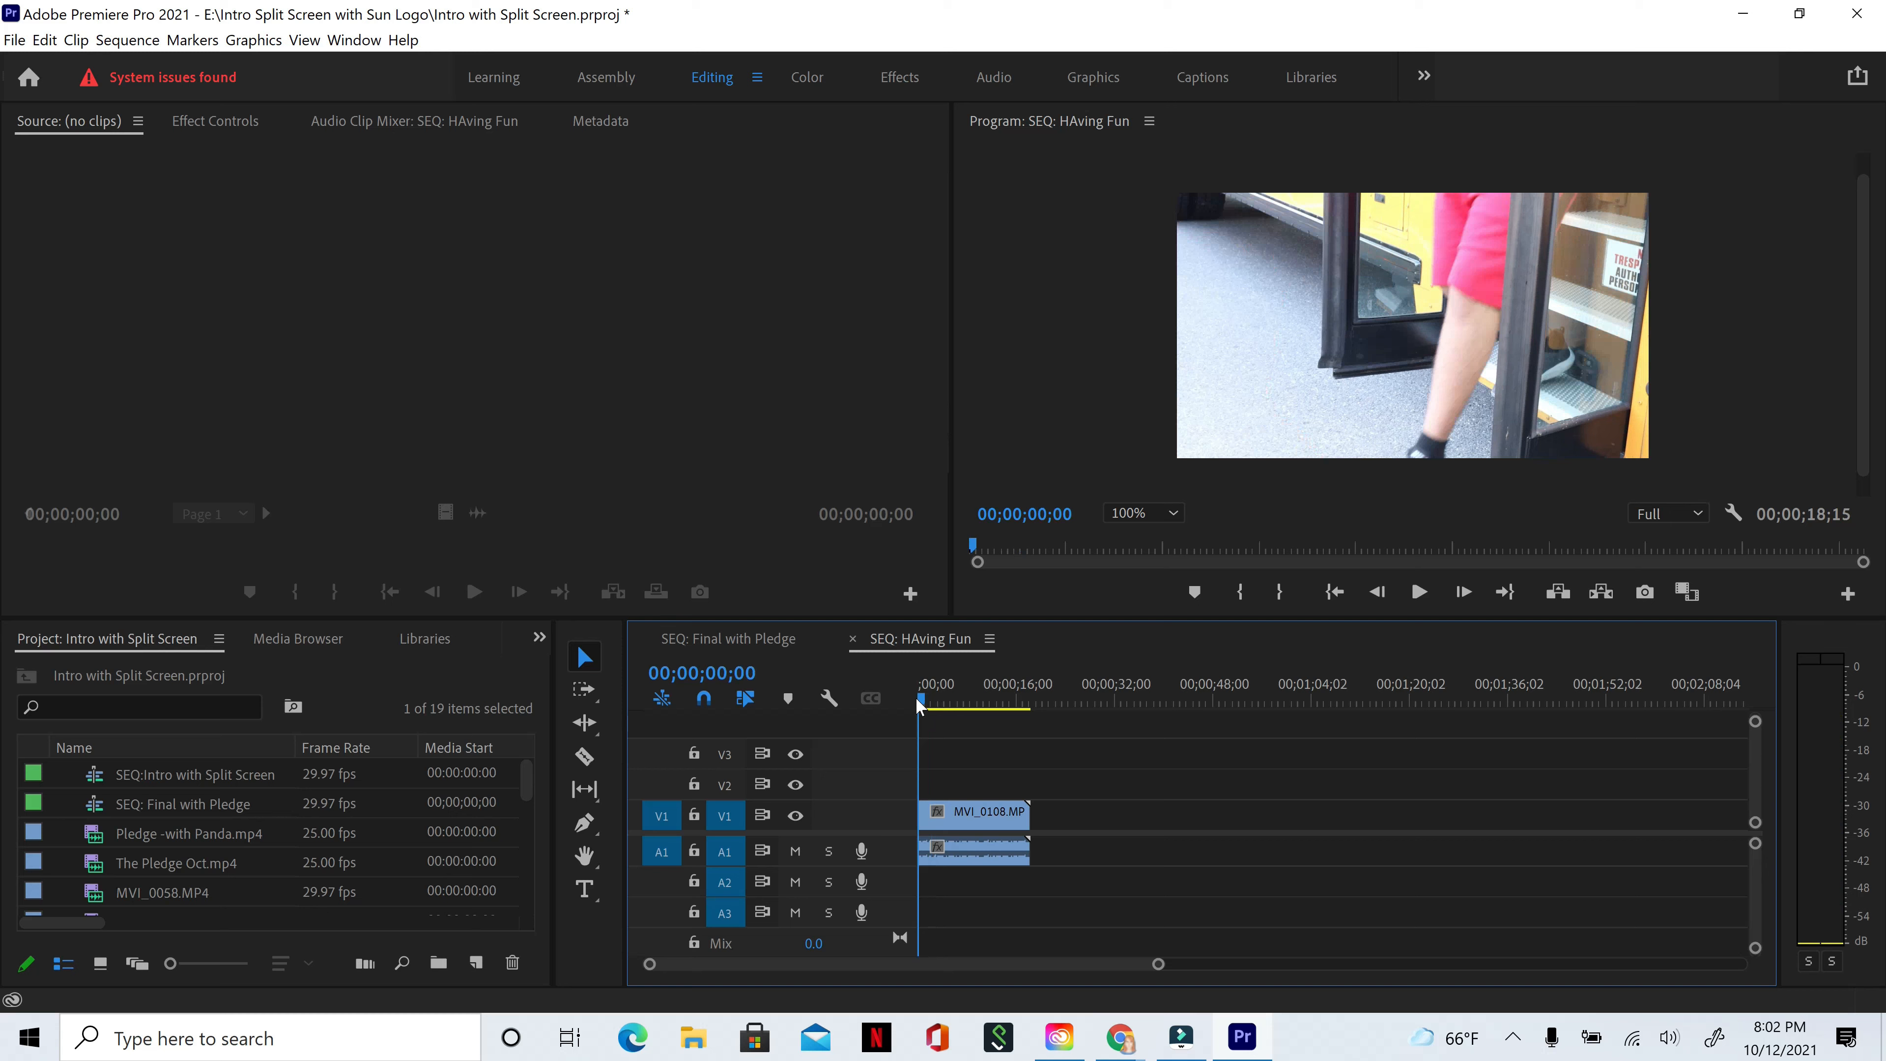
key("space")
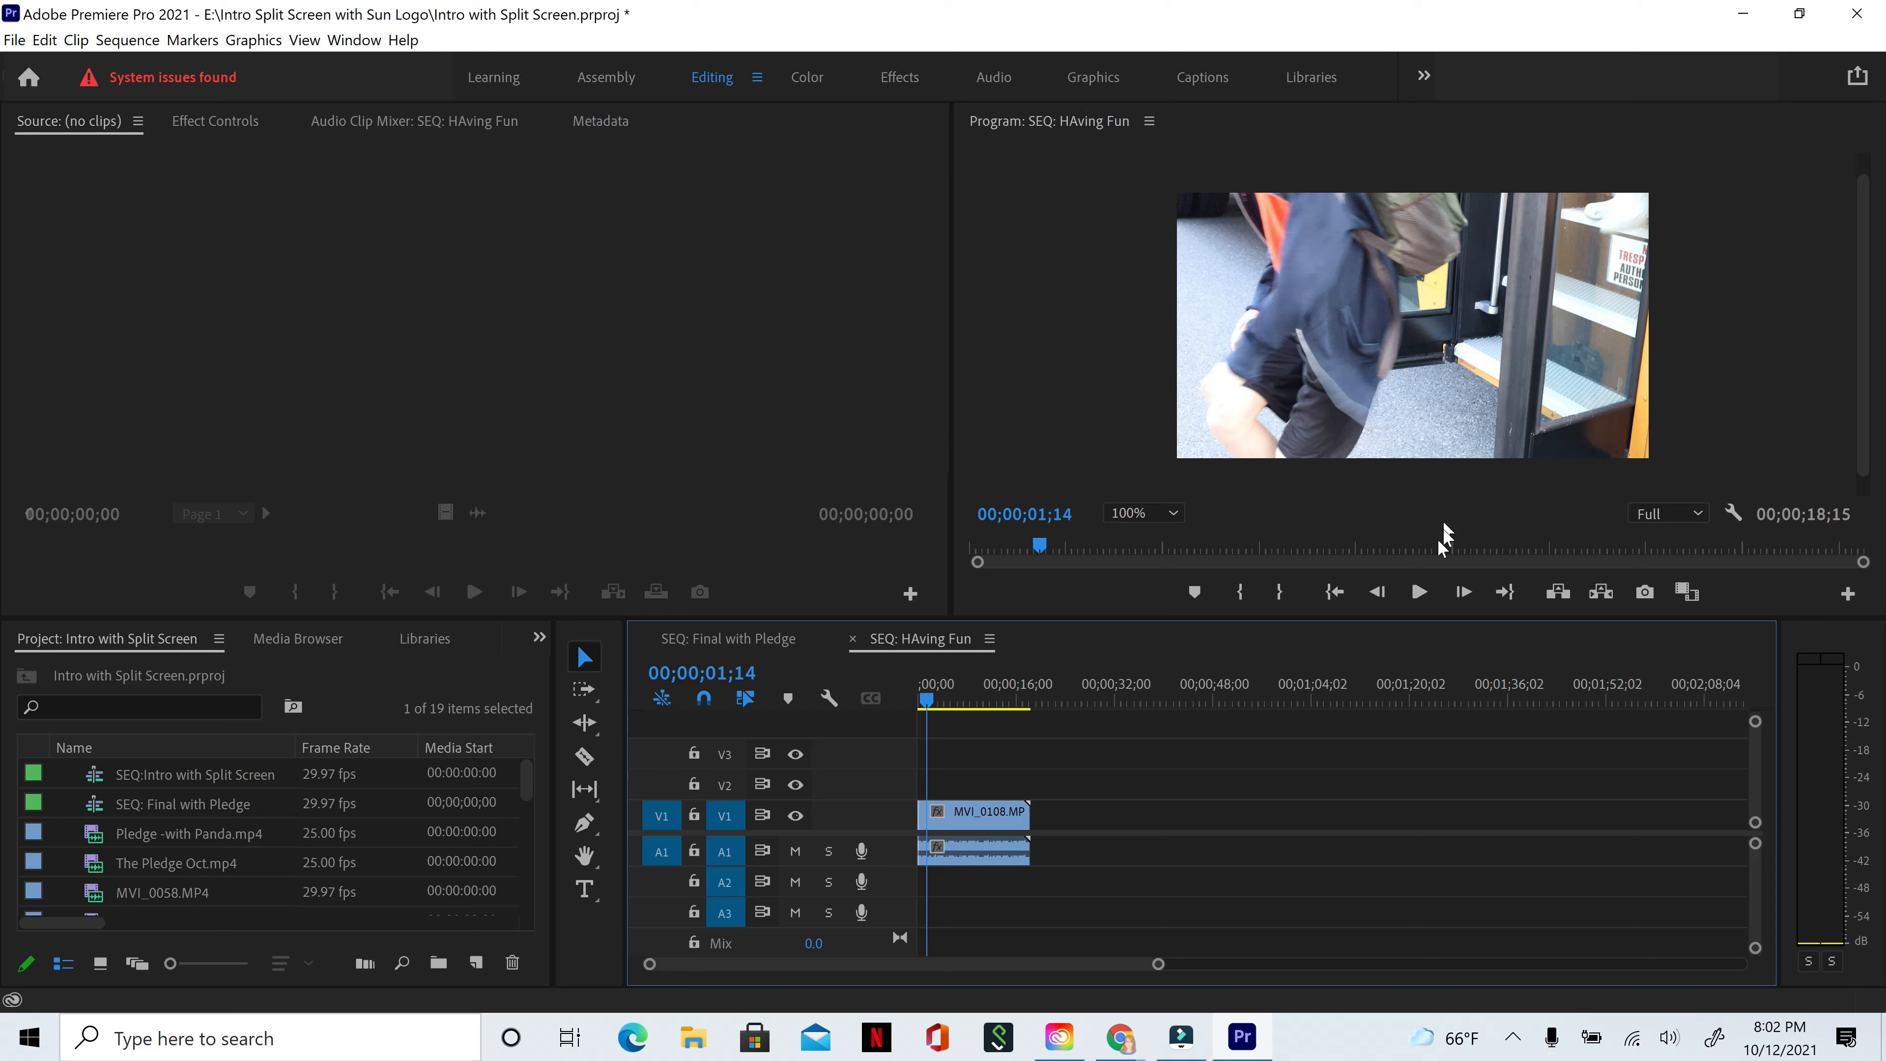
left_click(1419, 592)
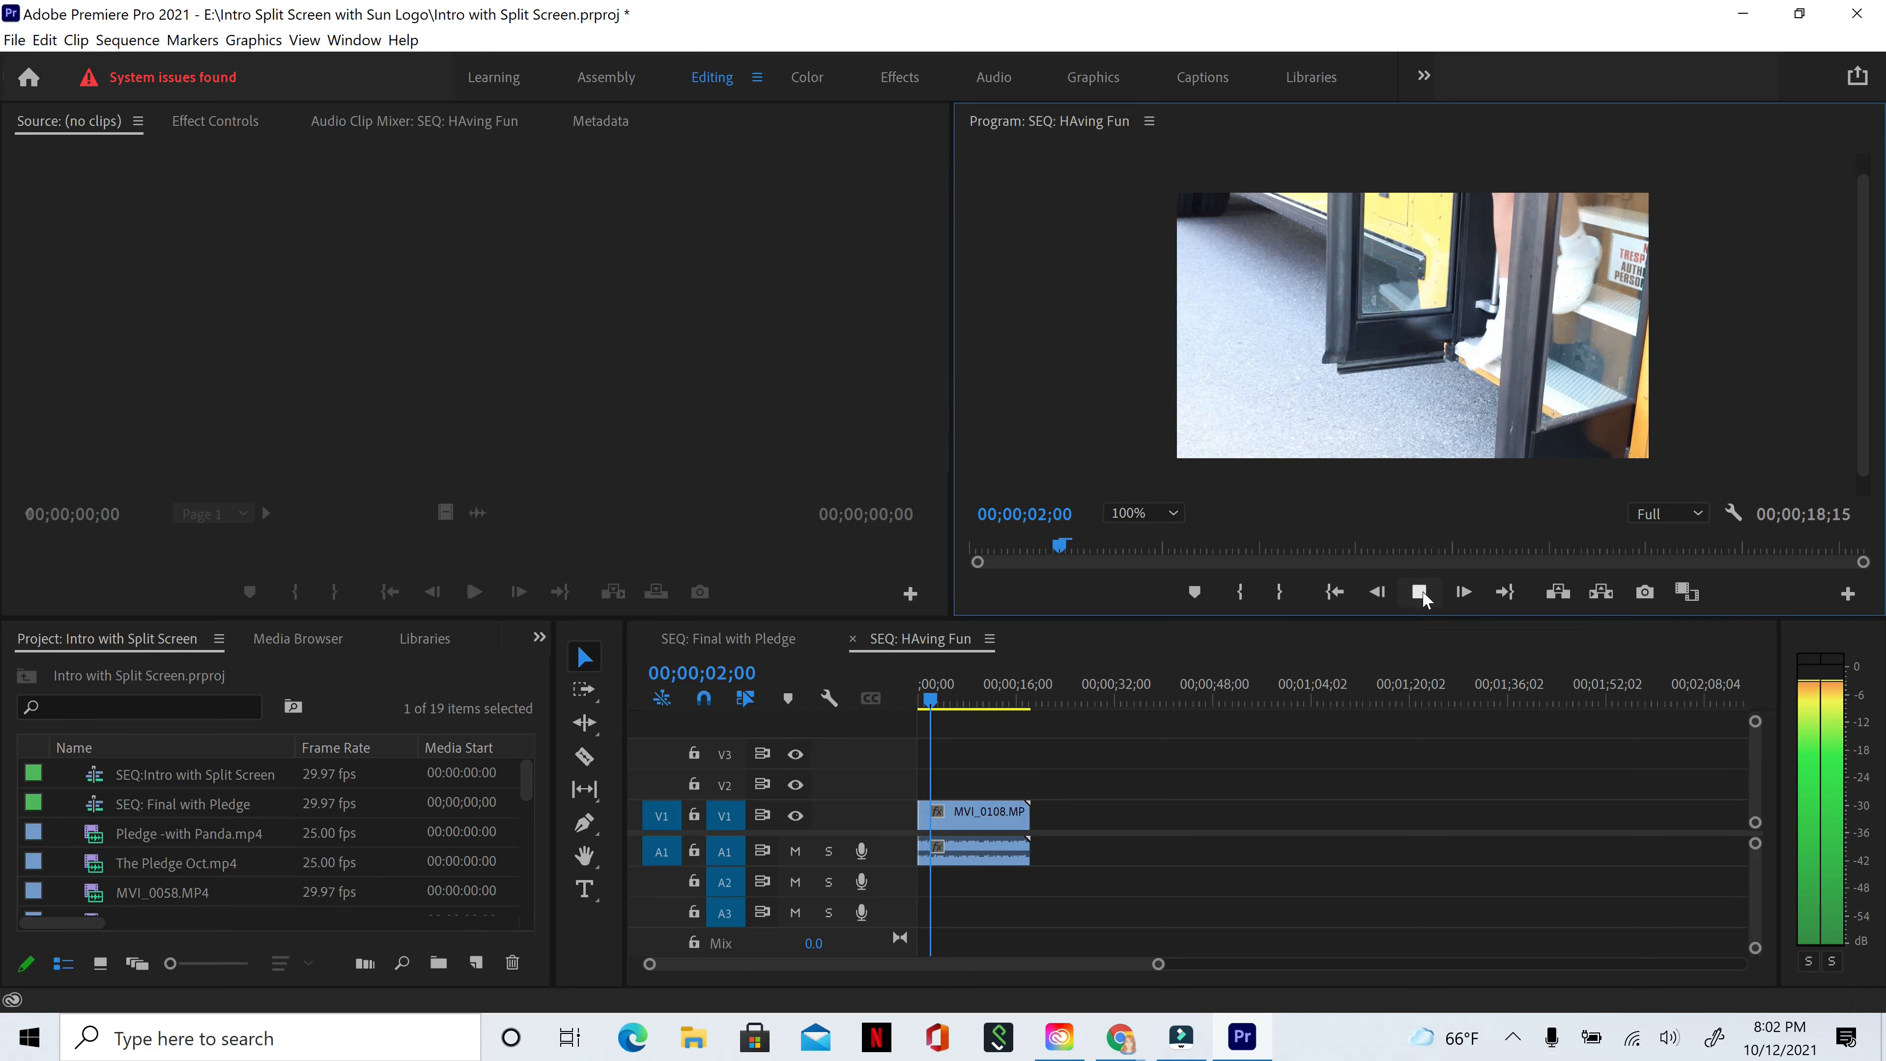
left_click(1420, 595)
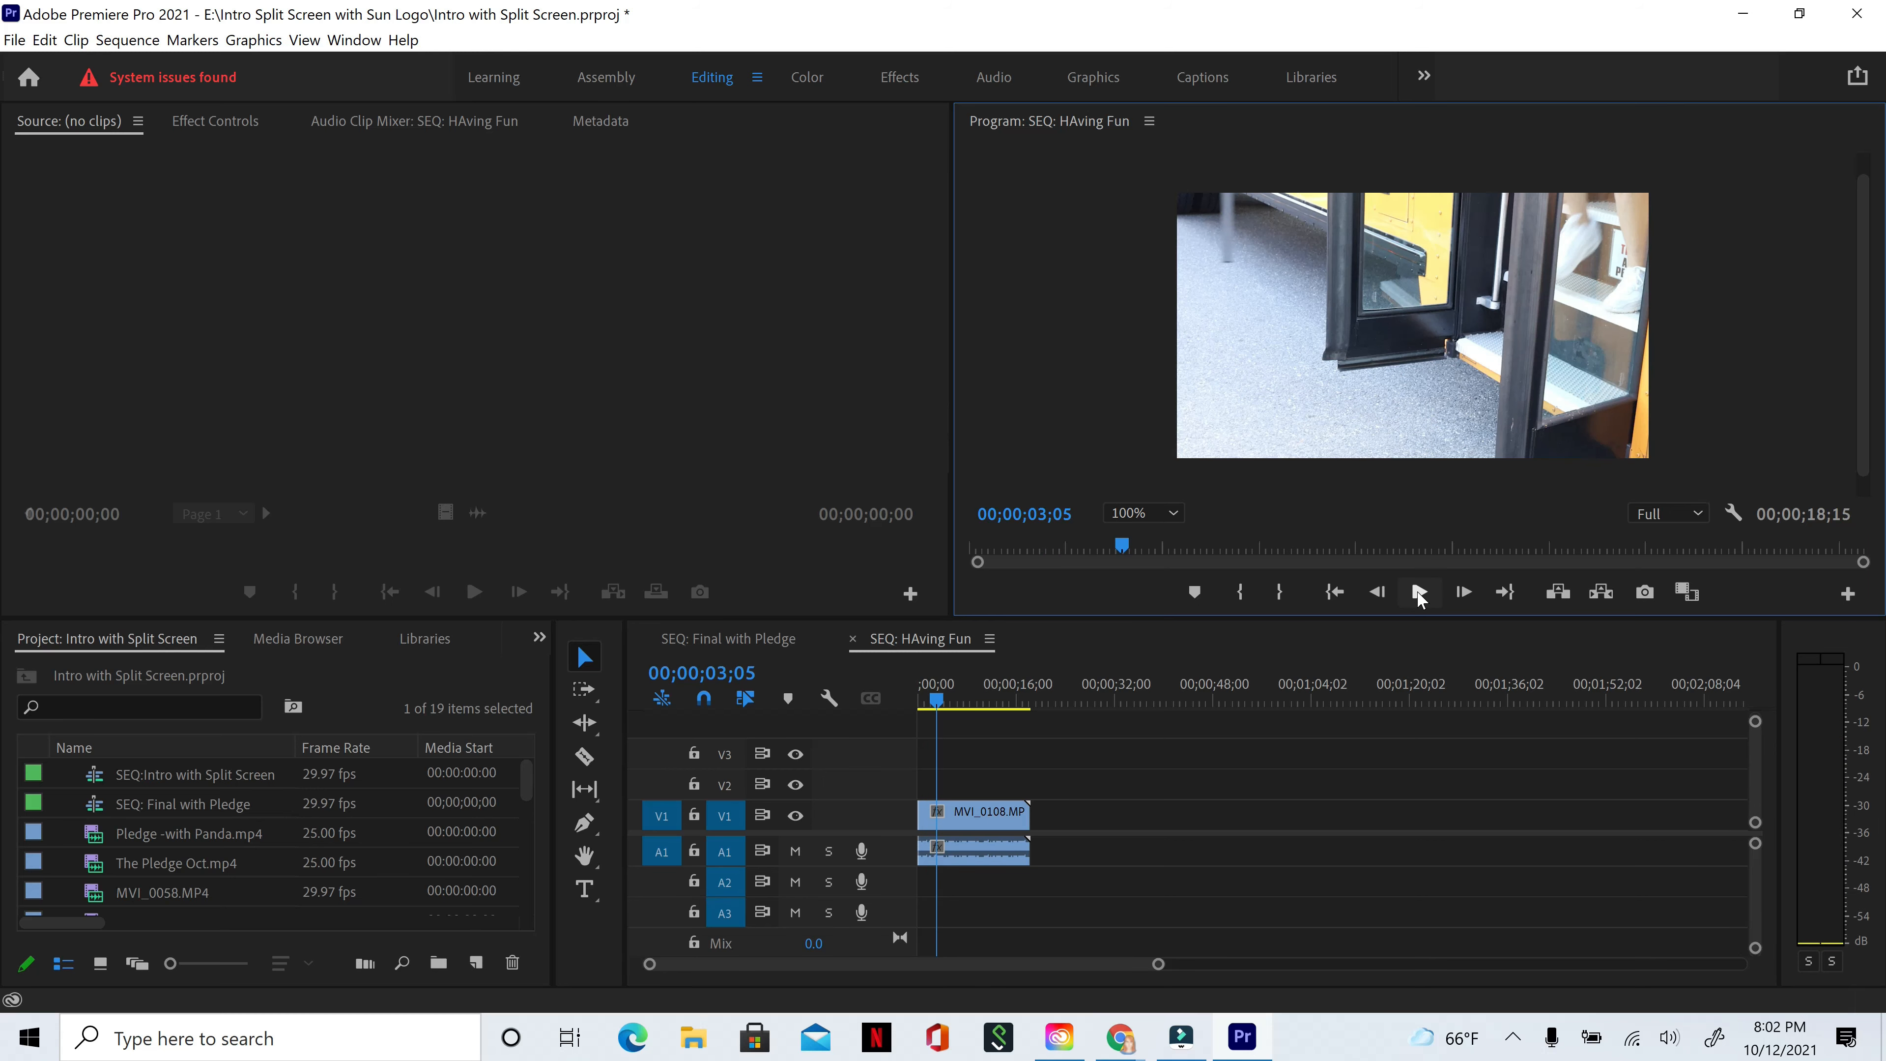
- Step the playhead back six frames, one at a time, and return it to the start of the sequence
left_click(1378, 598)
left_click(1377, 592)
left_click(1377, 592)
left_click(1377, 592)
left_click(1377, 592)
left_click(1378, 591)
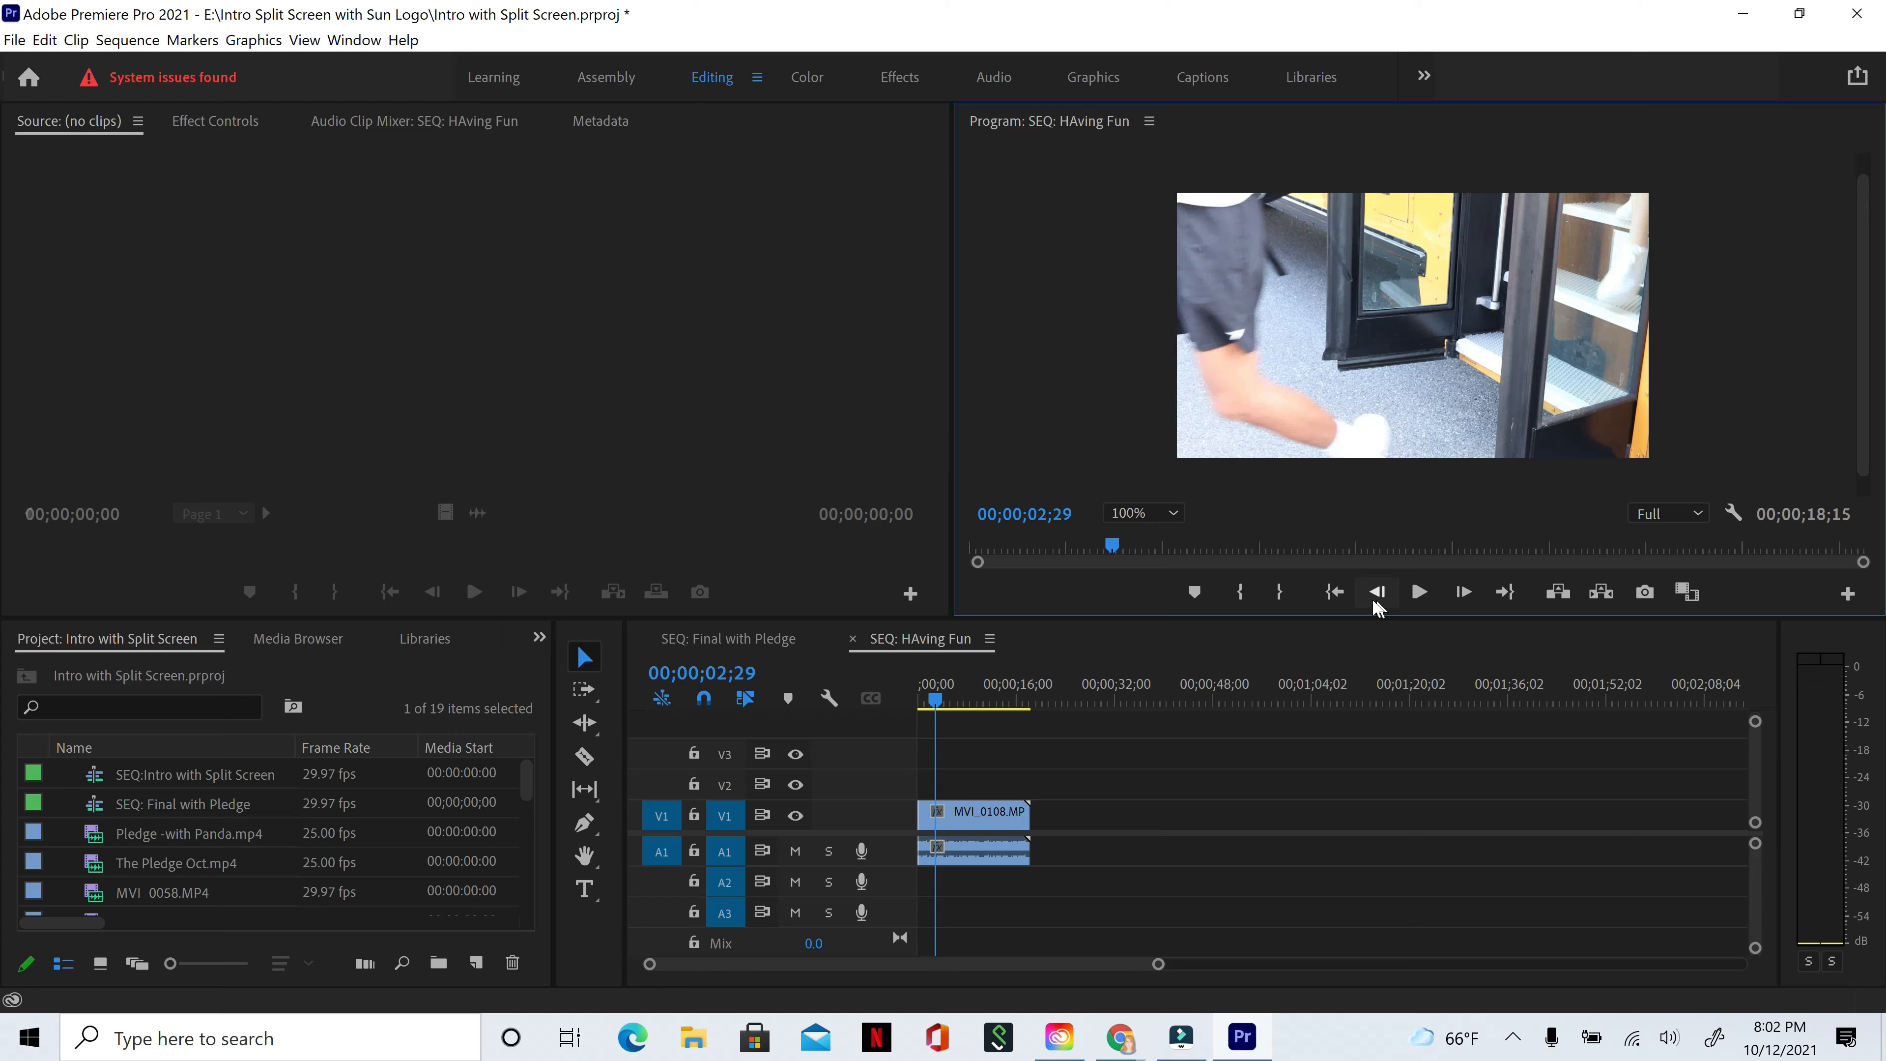
left_click(1335, 592)
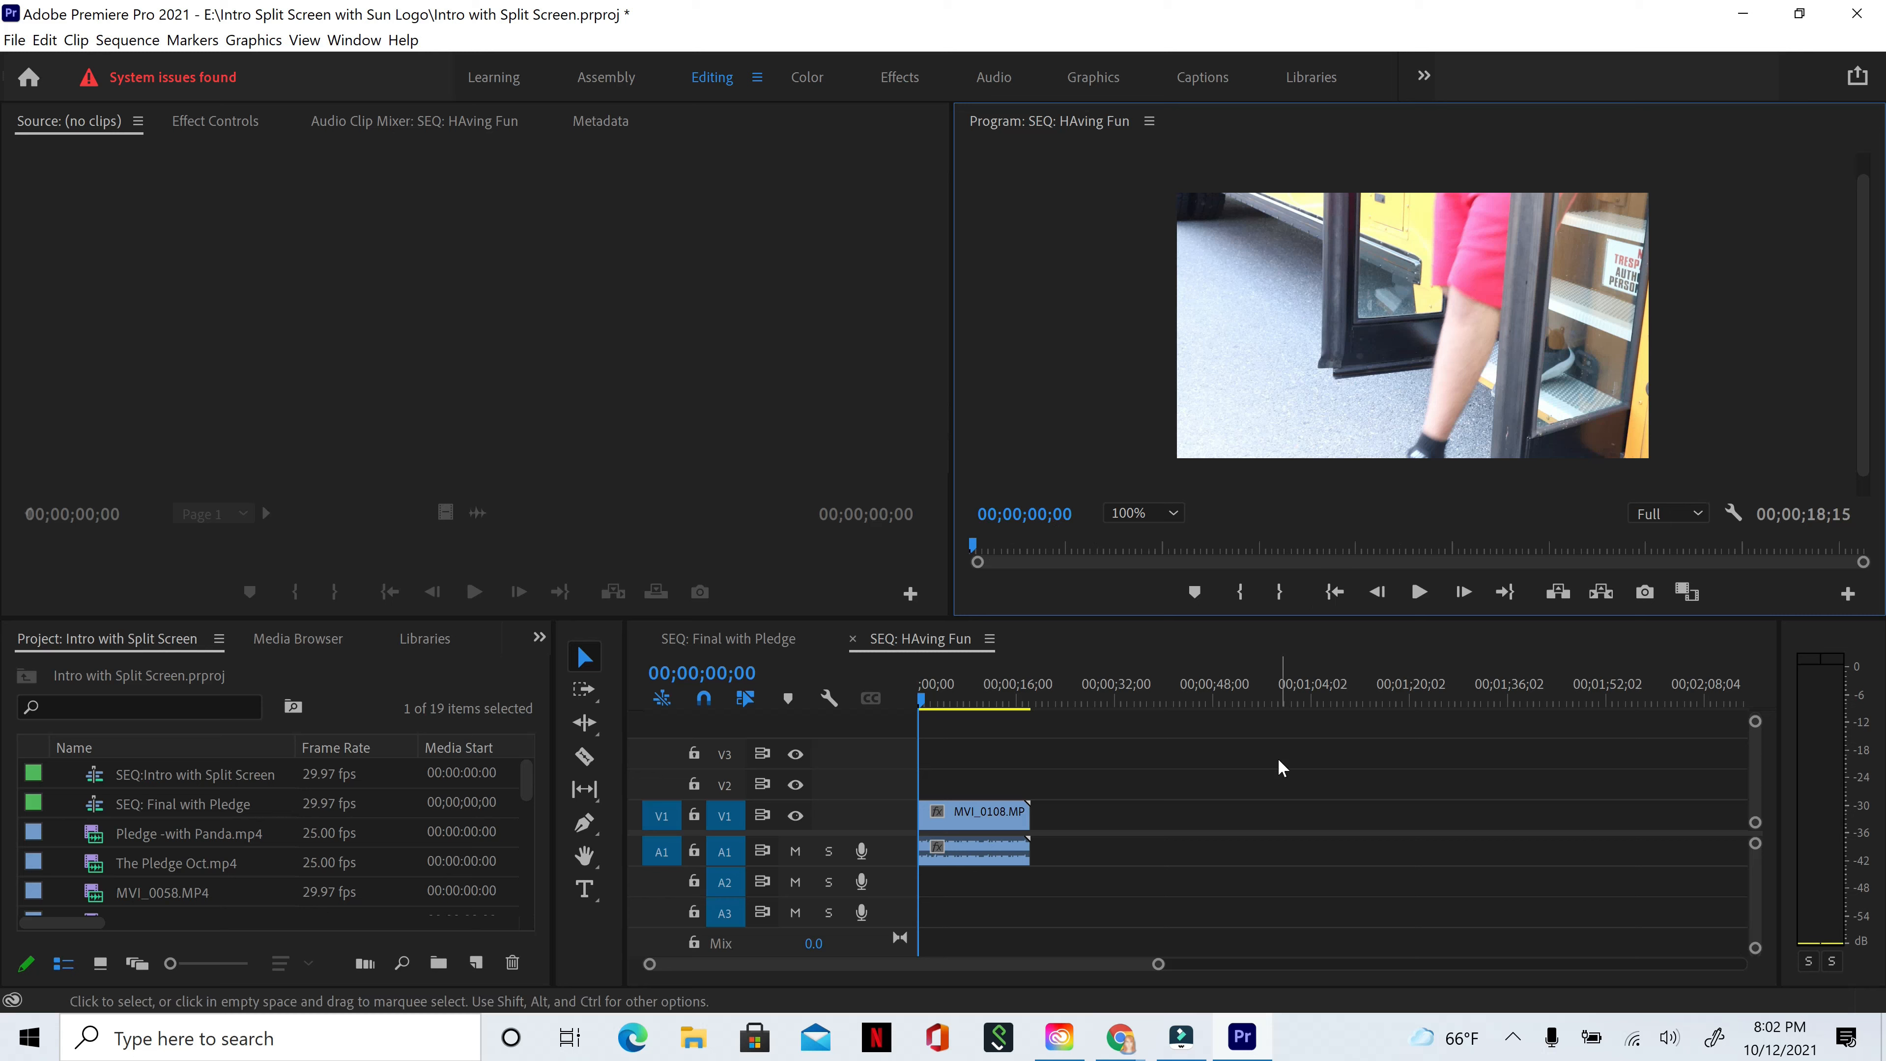
- Add Pledge -with Panda.mp4 to track V1 directly after the MVI_0108.MP4 clip
left_click(523, 780)
left_click_drag(531, 786, 531, 791)
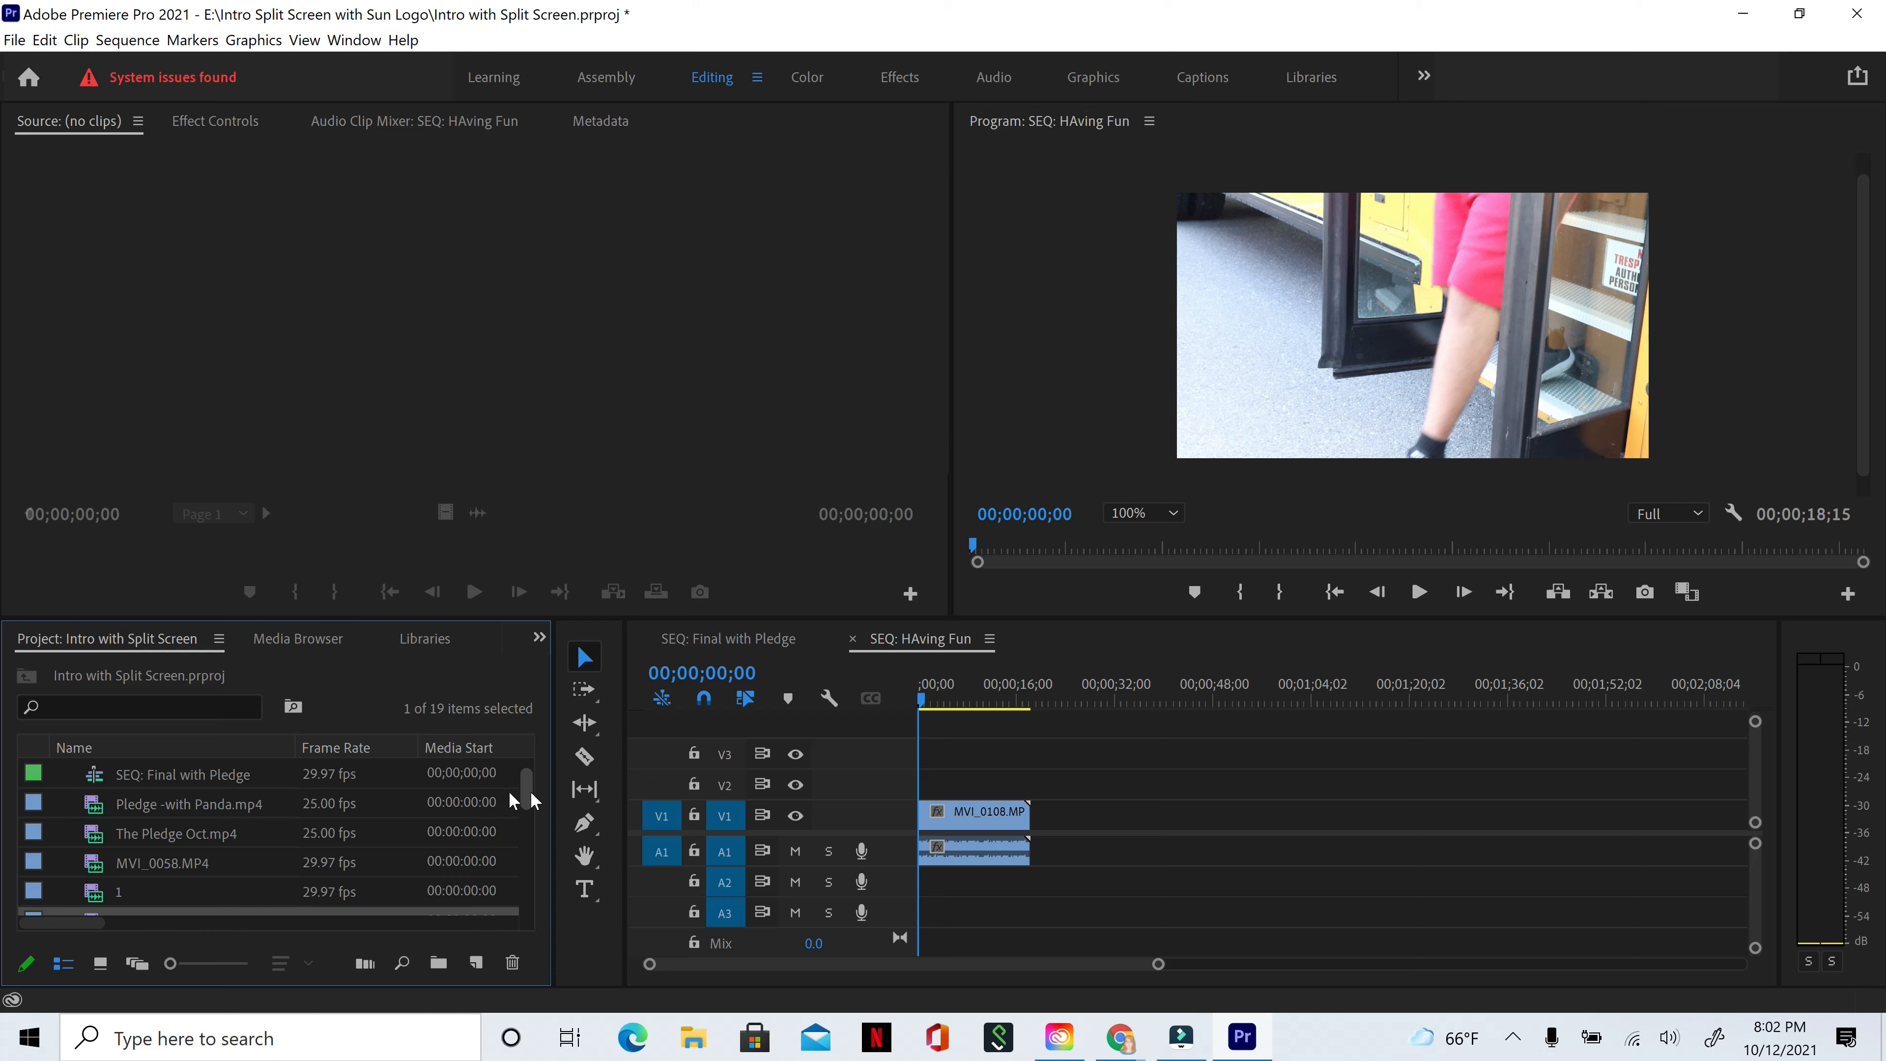
left_click(158, 805)
left_click_drag(158, 805, 1034, 824)
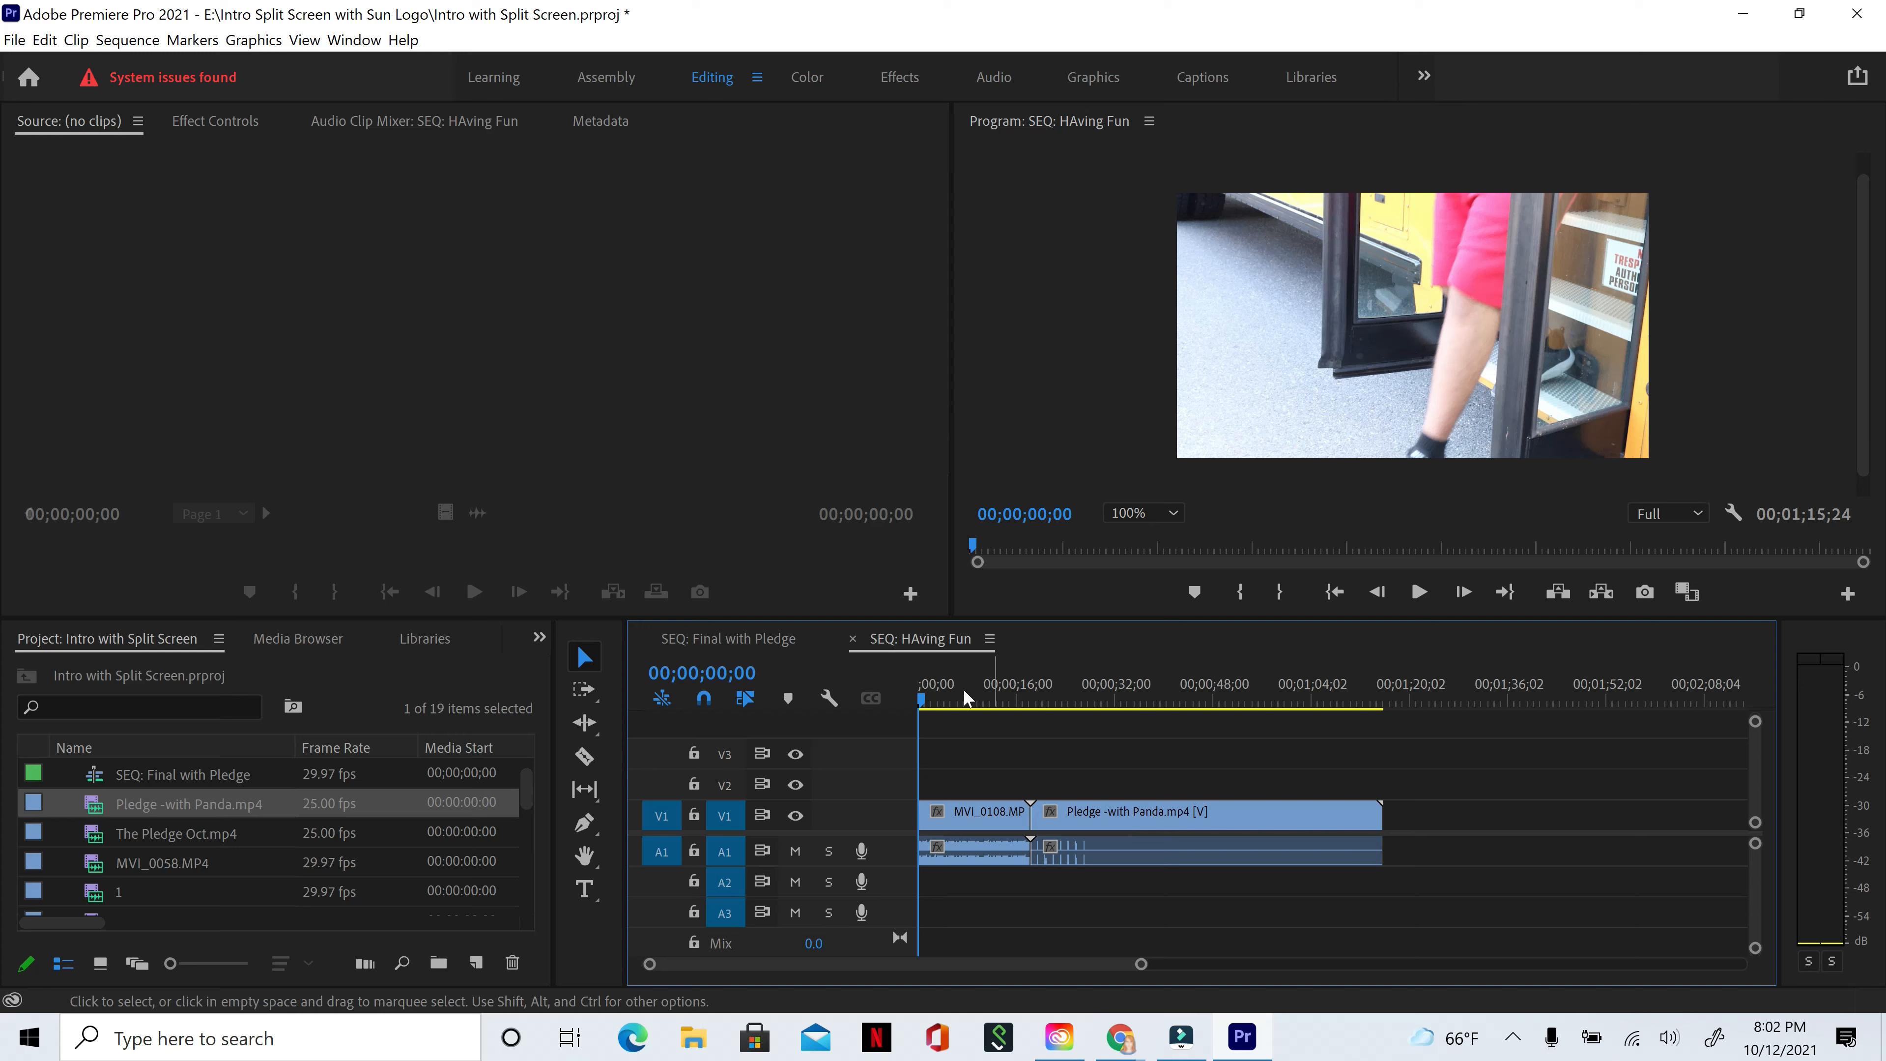
- Scrub through the Pledge -with Panda.mp4 clip to 00;00;44;29 and select MVI_0058.MP4 among the project items
left_click_drag(922, 699, 1059, 702)
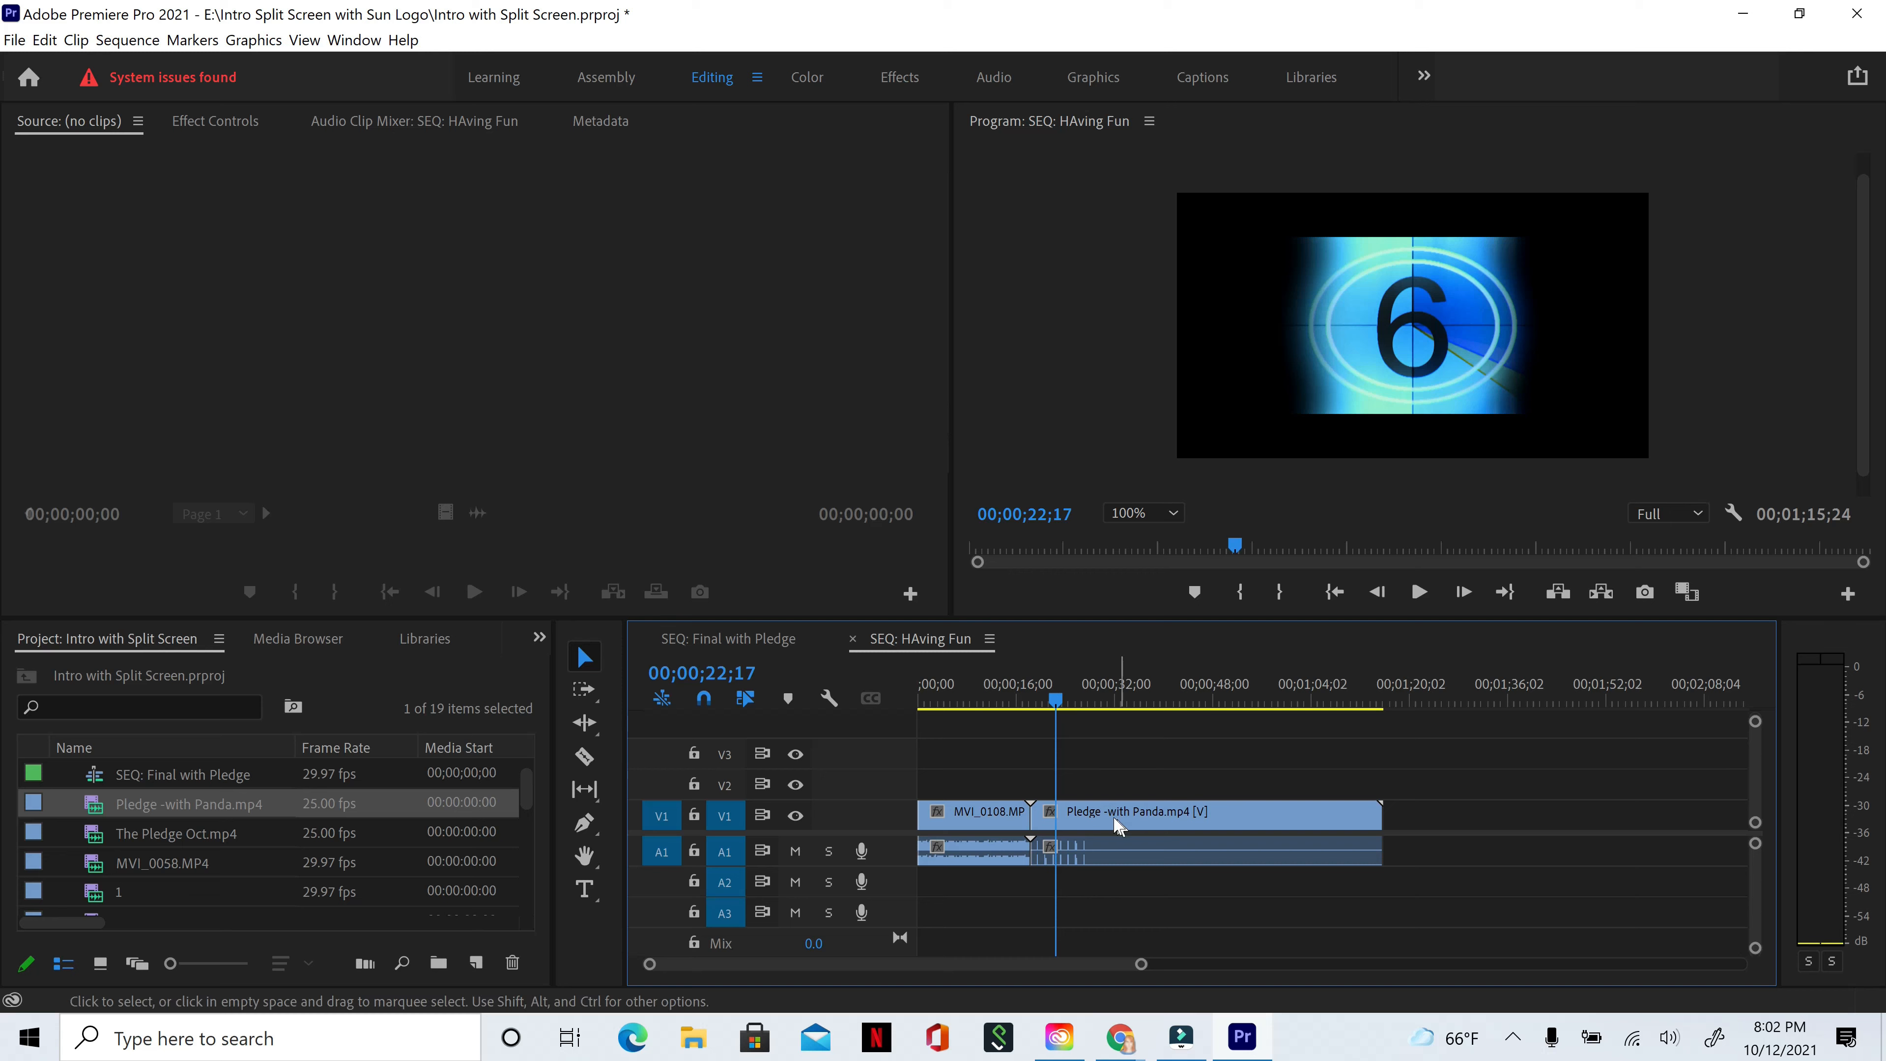
left_click_drag(1060, 699, 1195, 704)
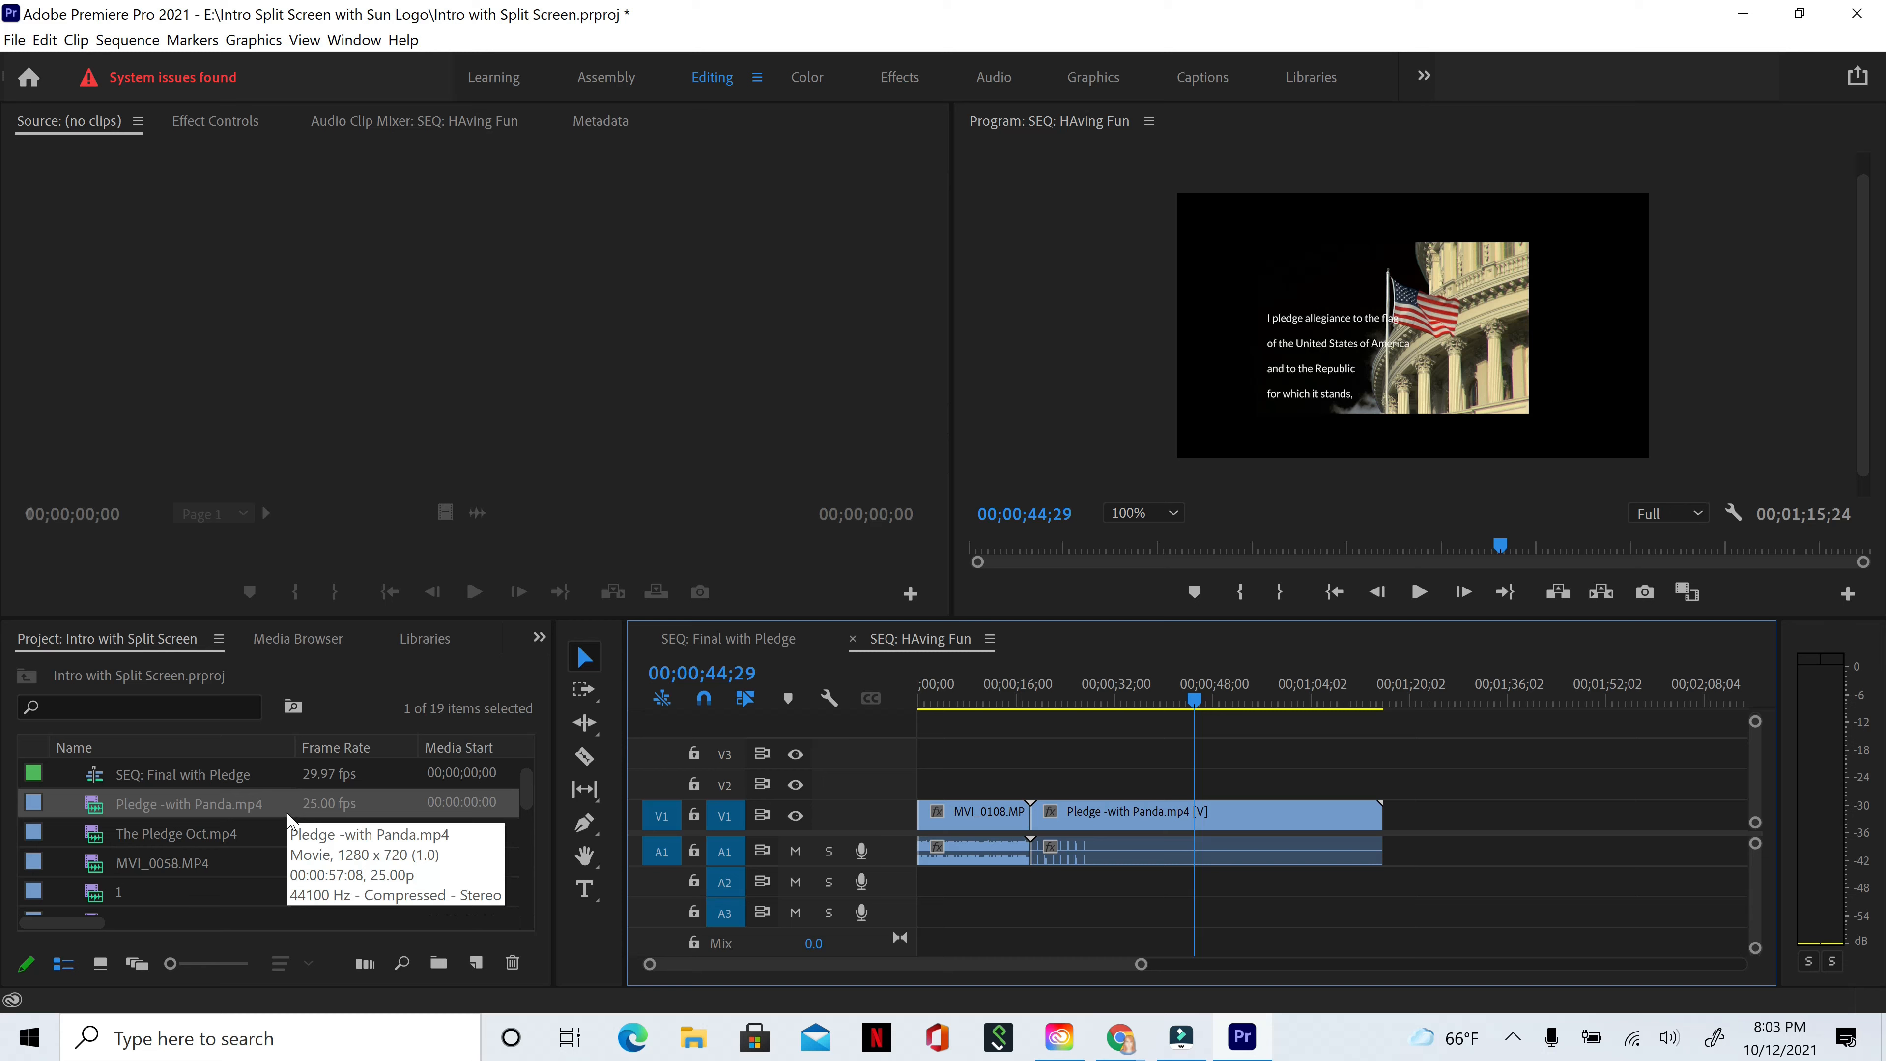
left_click(379, 858)
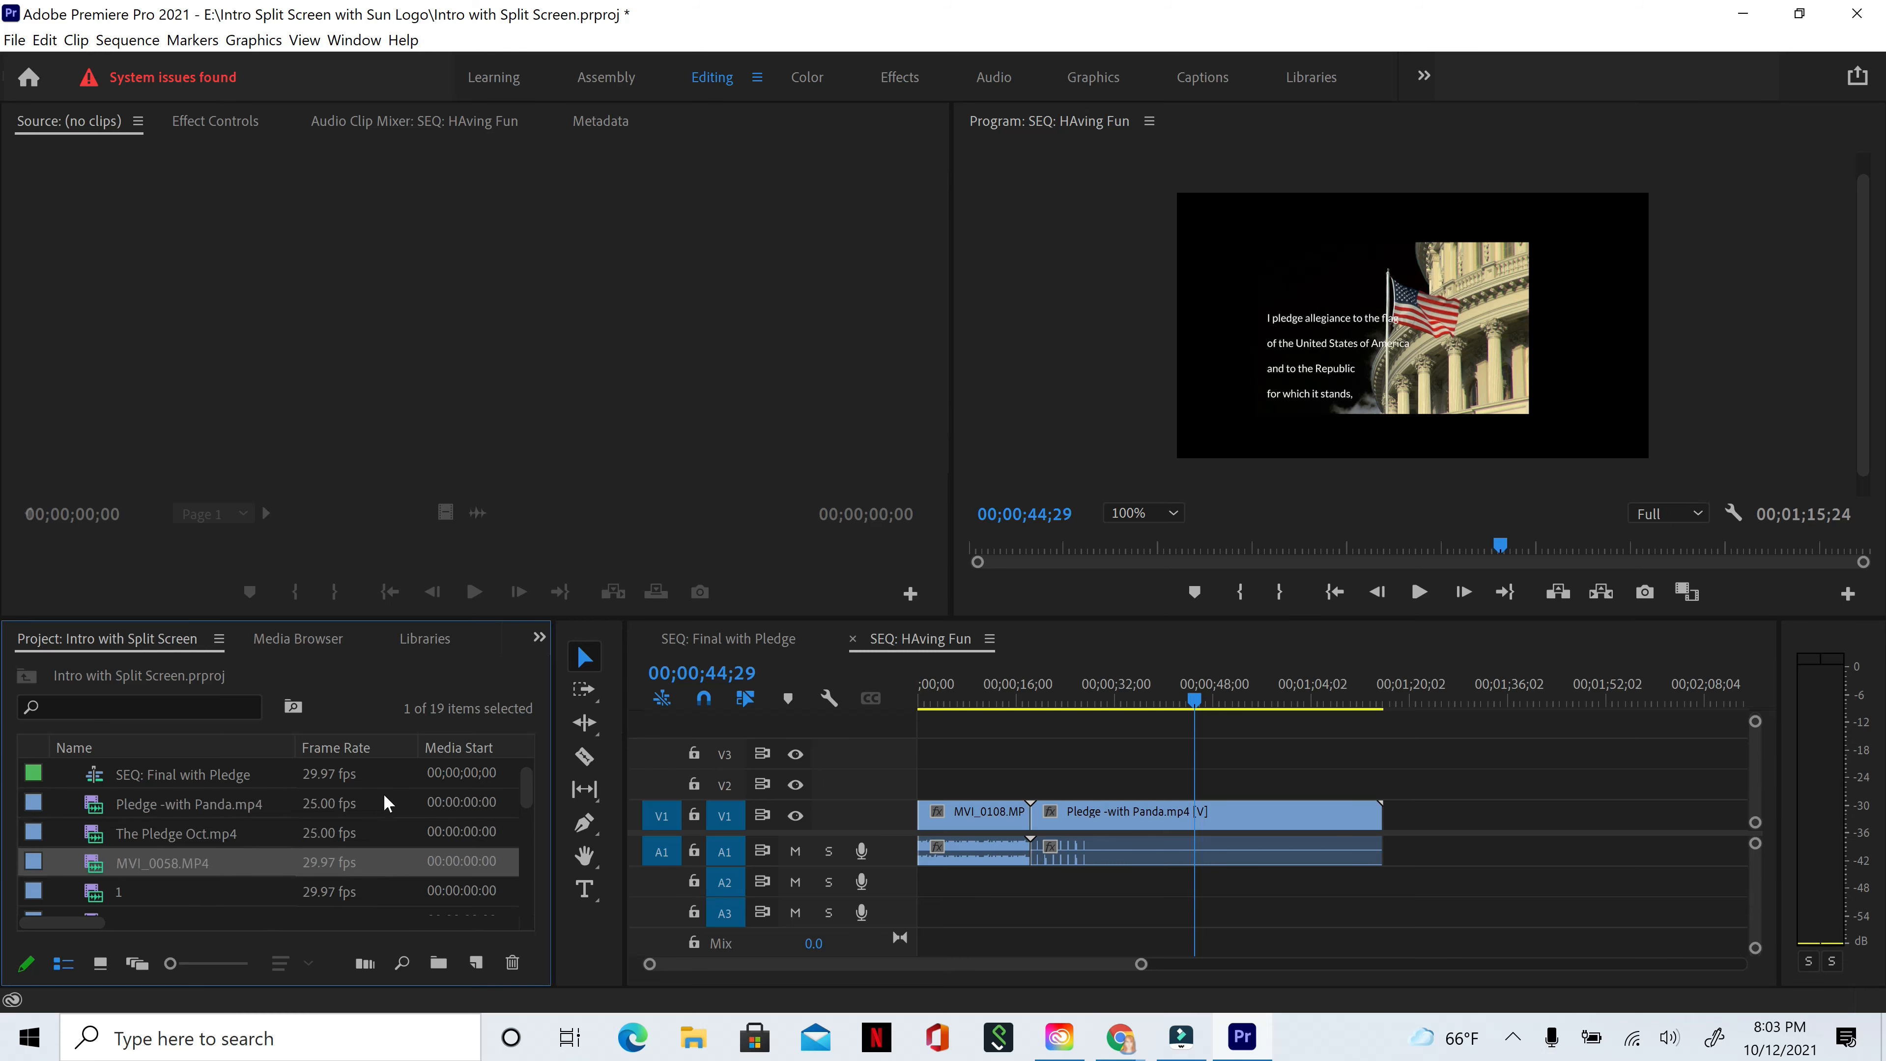
- Check the video info of Pledge -with Panda.mp4 in the project list and apply Set to Frame Size to its clip on V1
left_click(385, 801)
left_click_drag(88, 923, 303, 921)
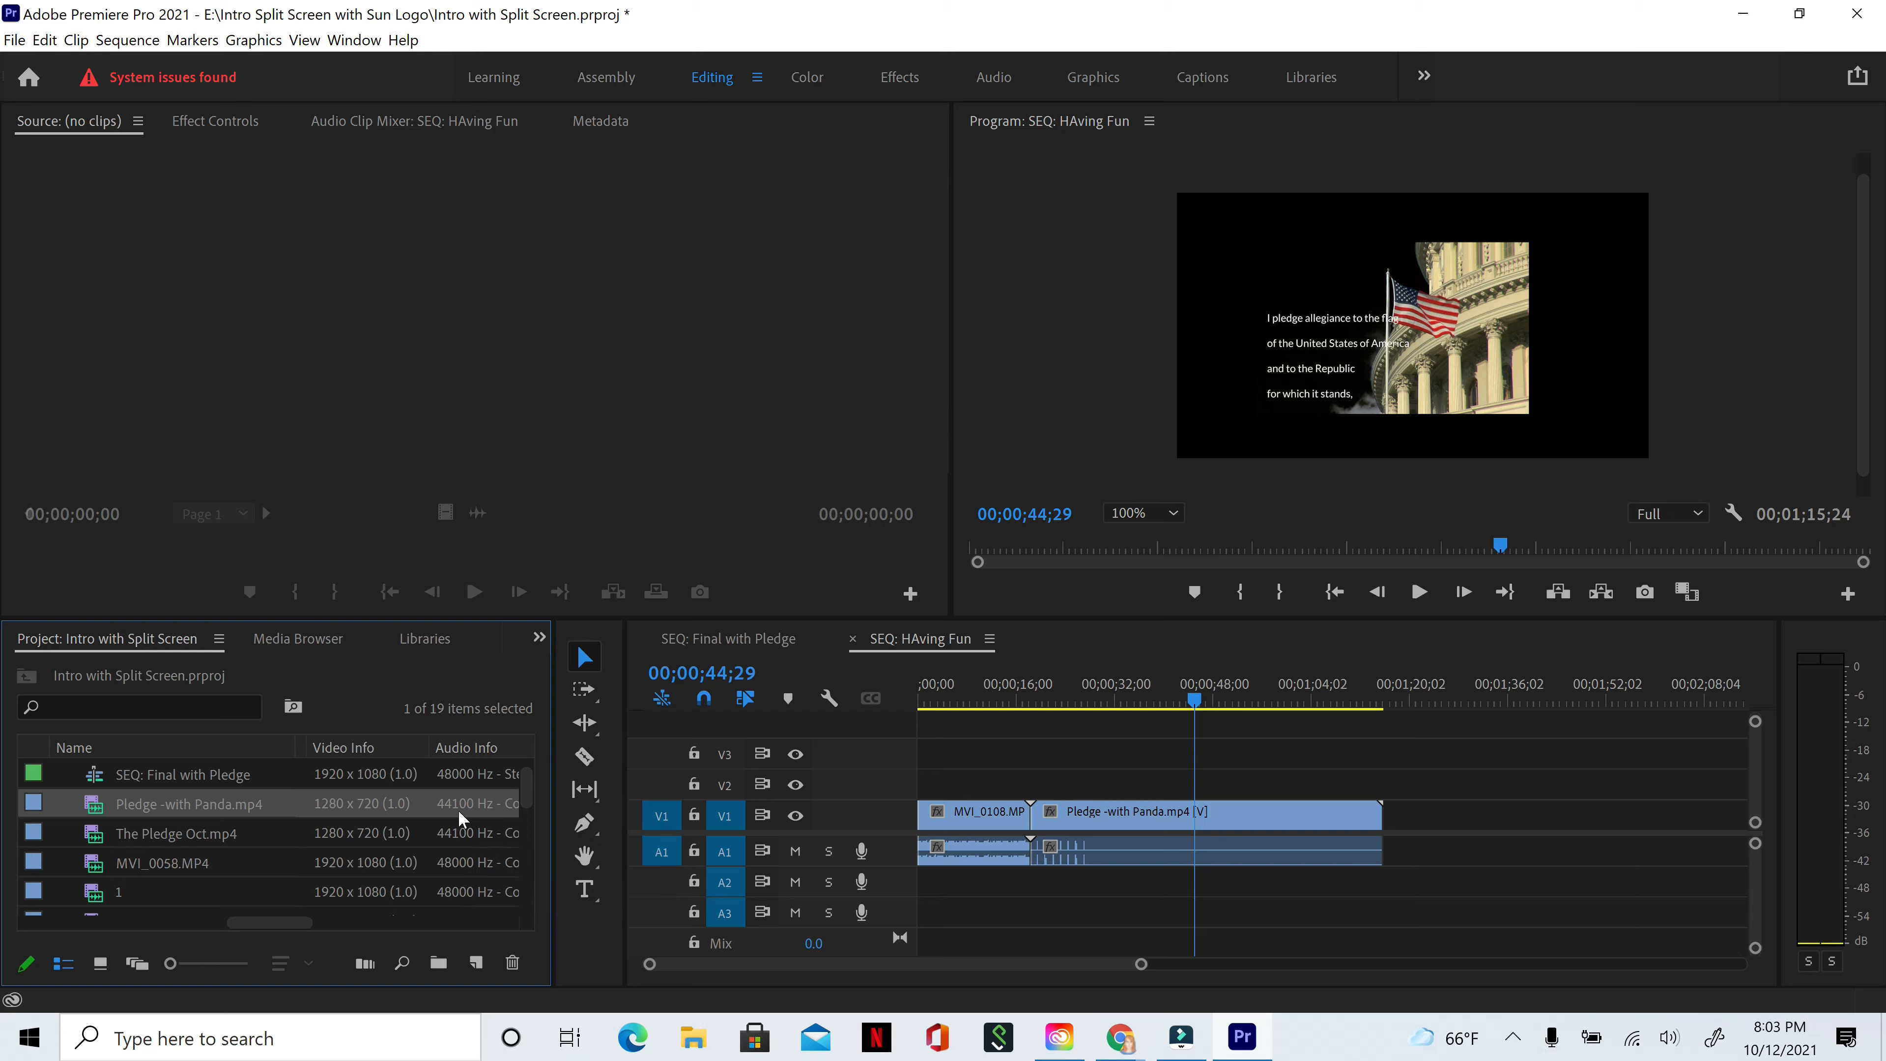
left_click(1127, 822)
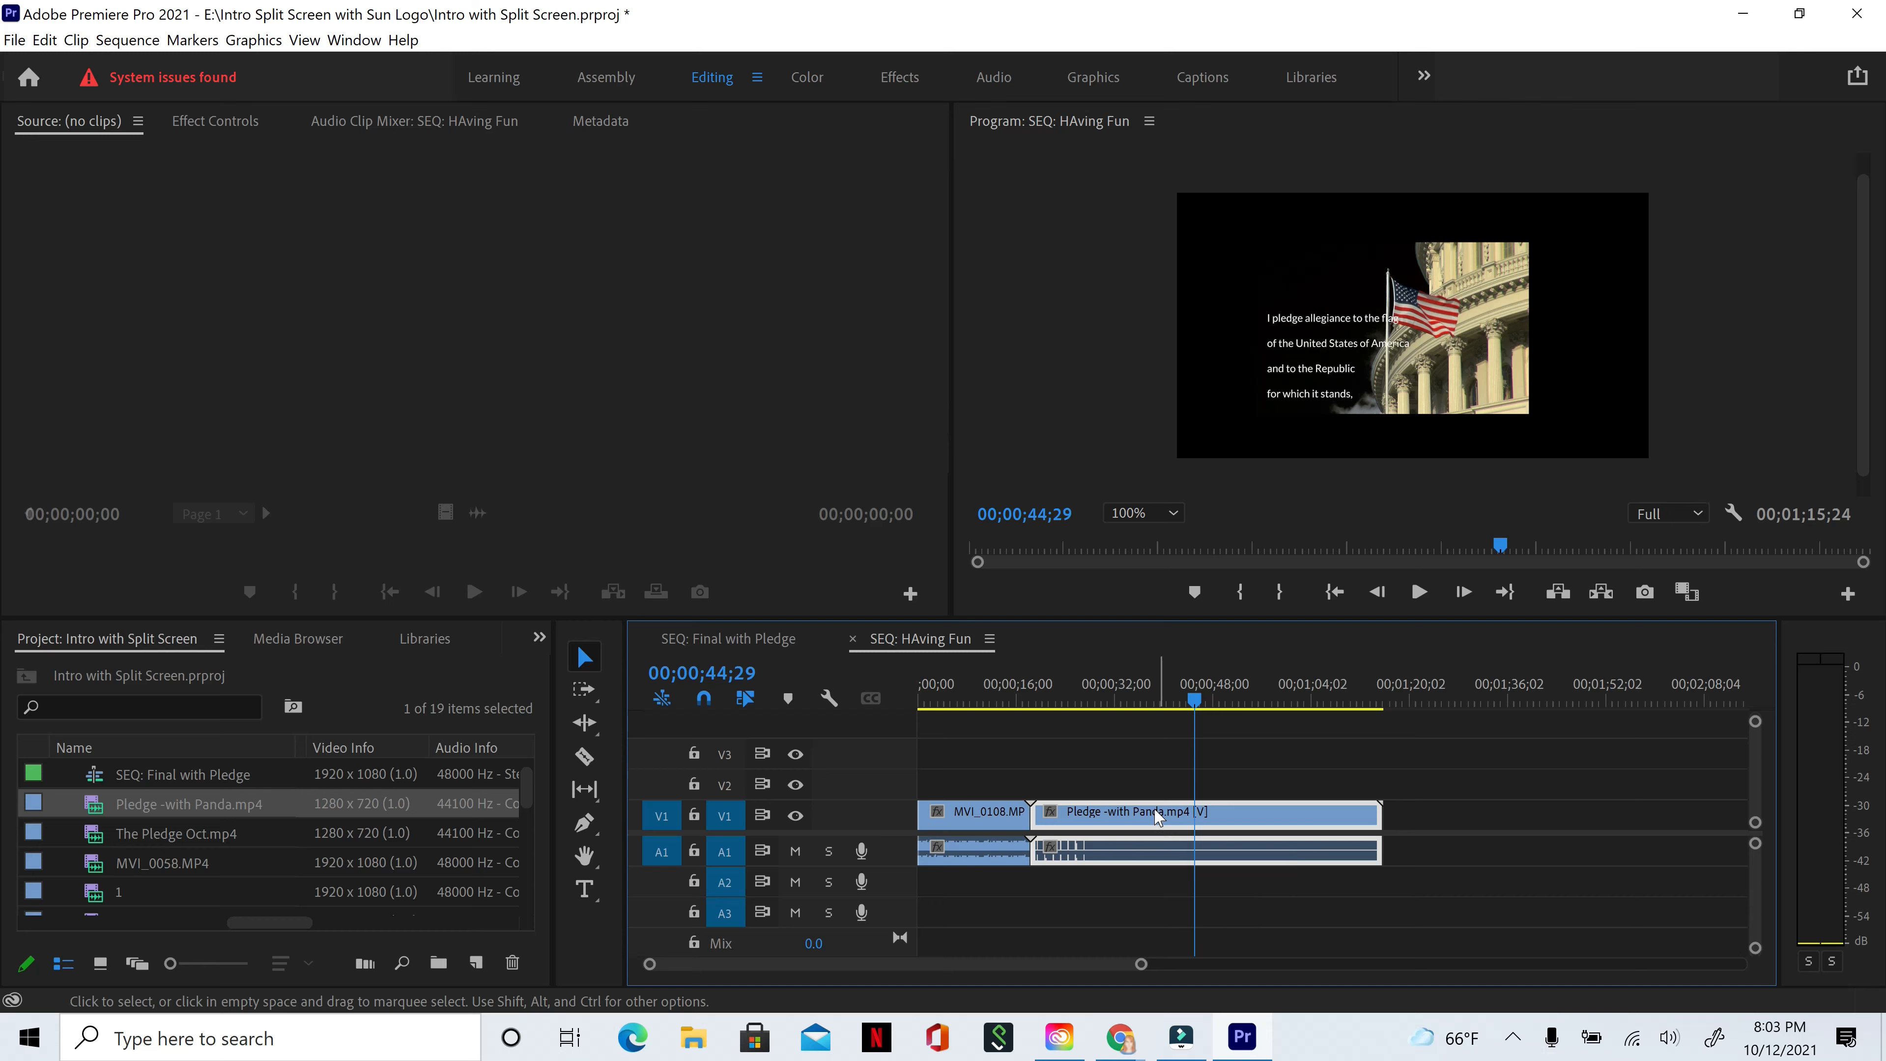
right_click(1128, 818)
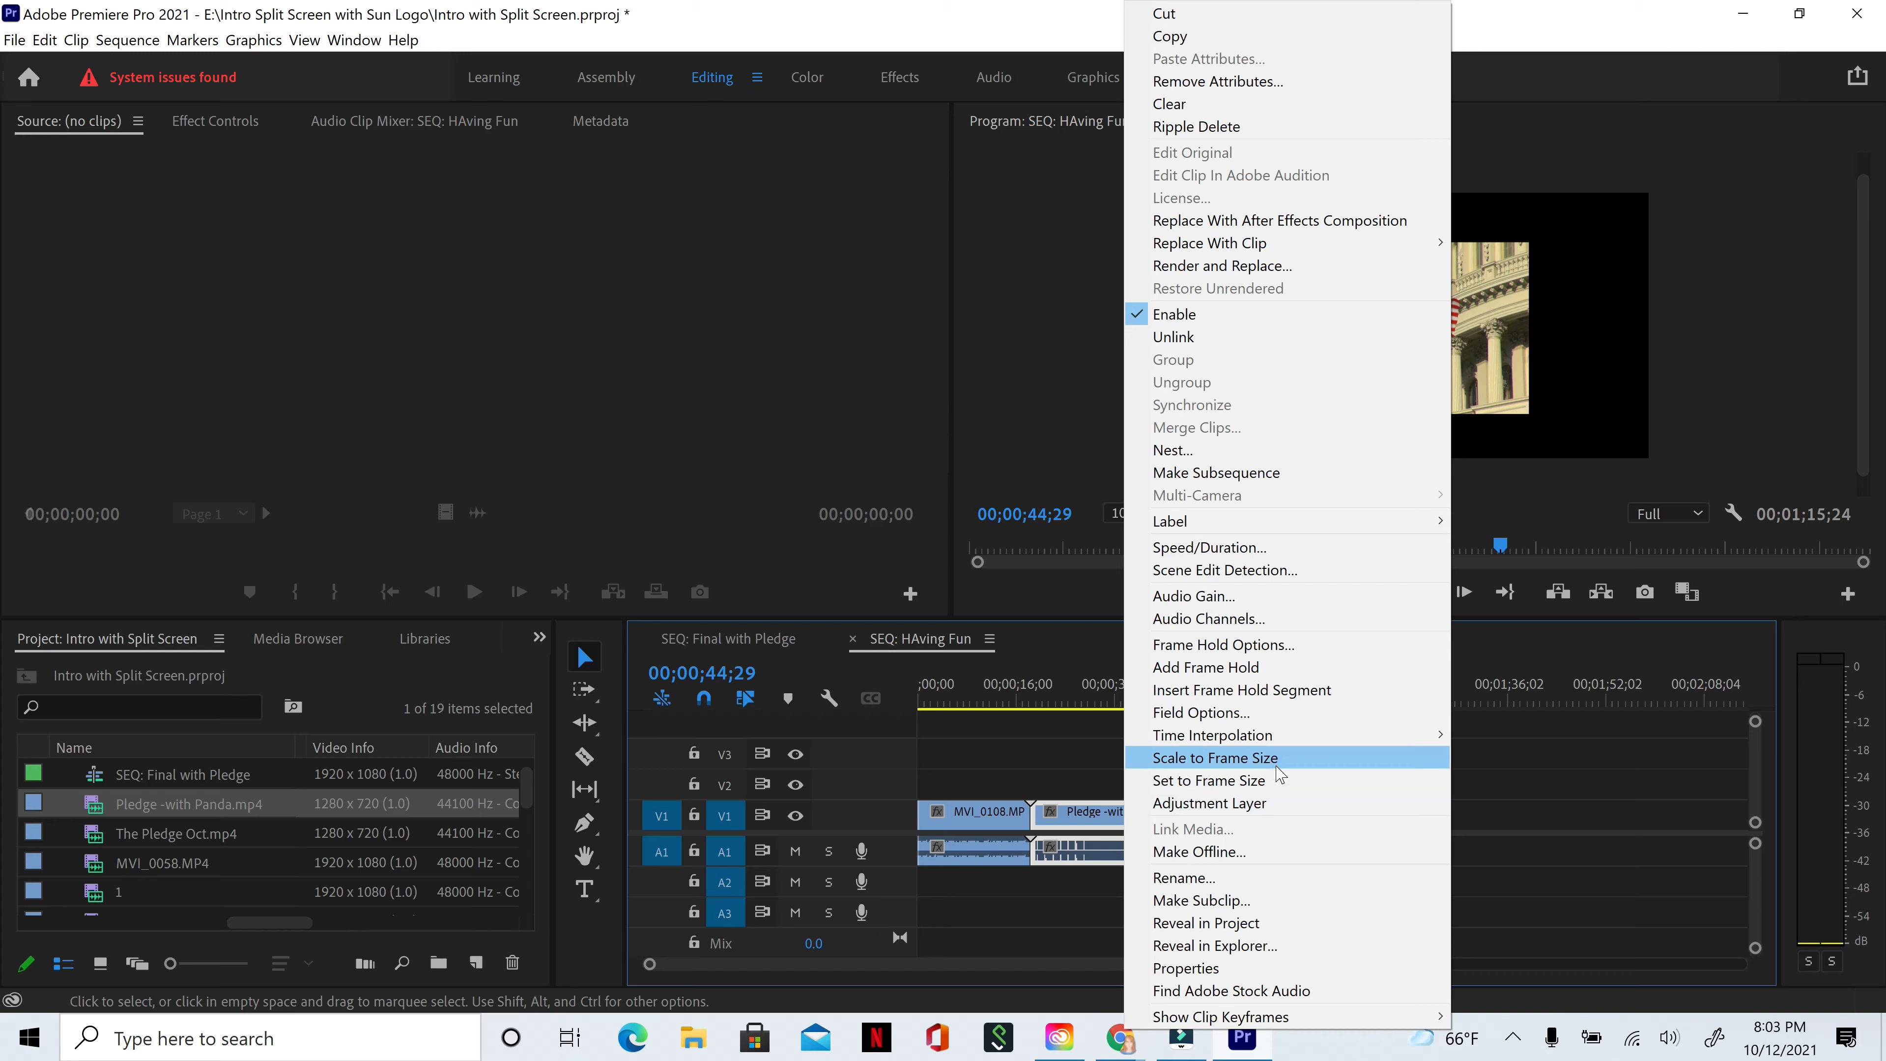
left_click(1253, 782)
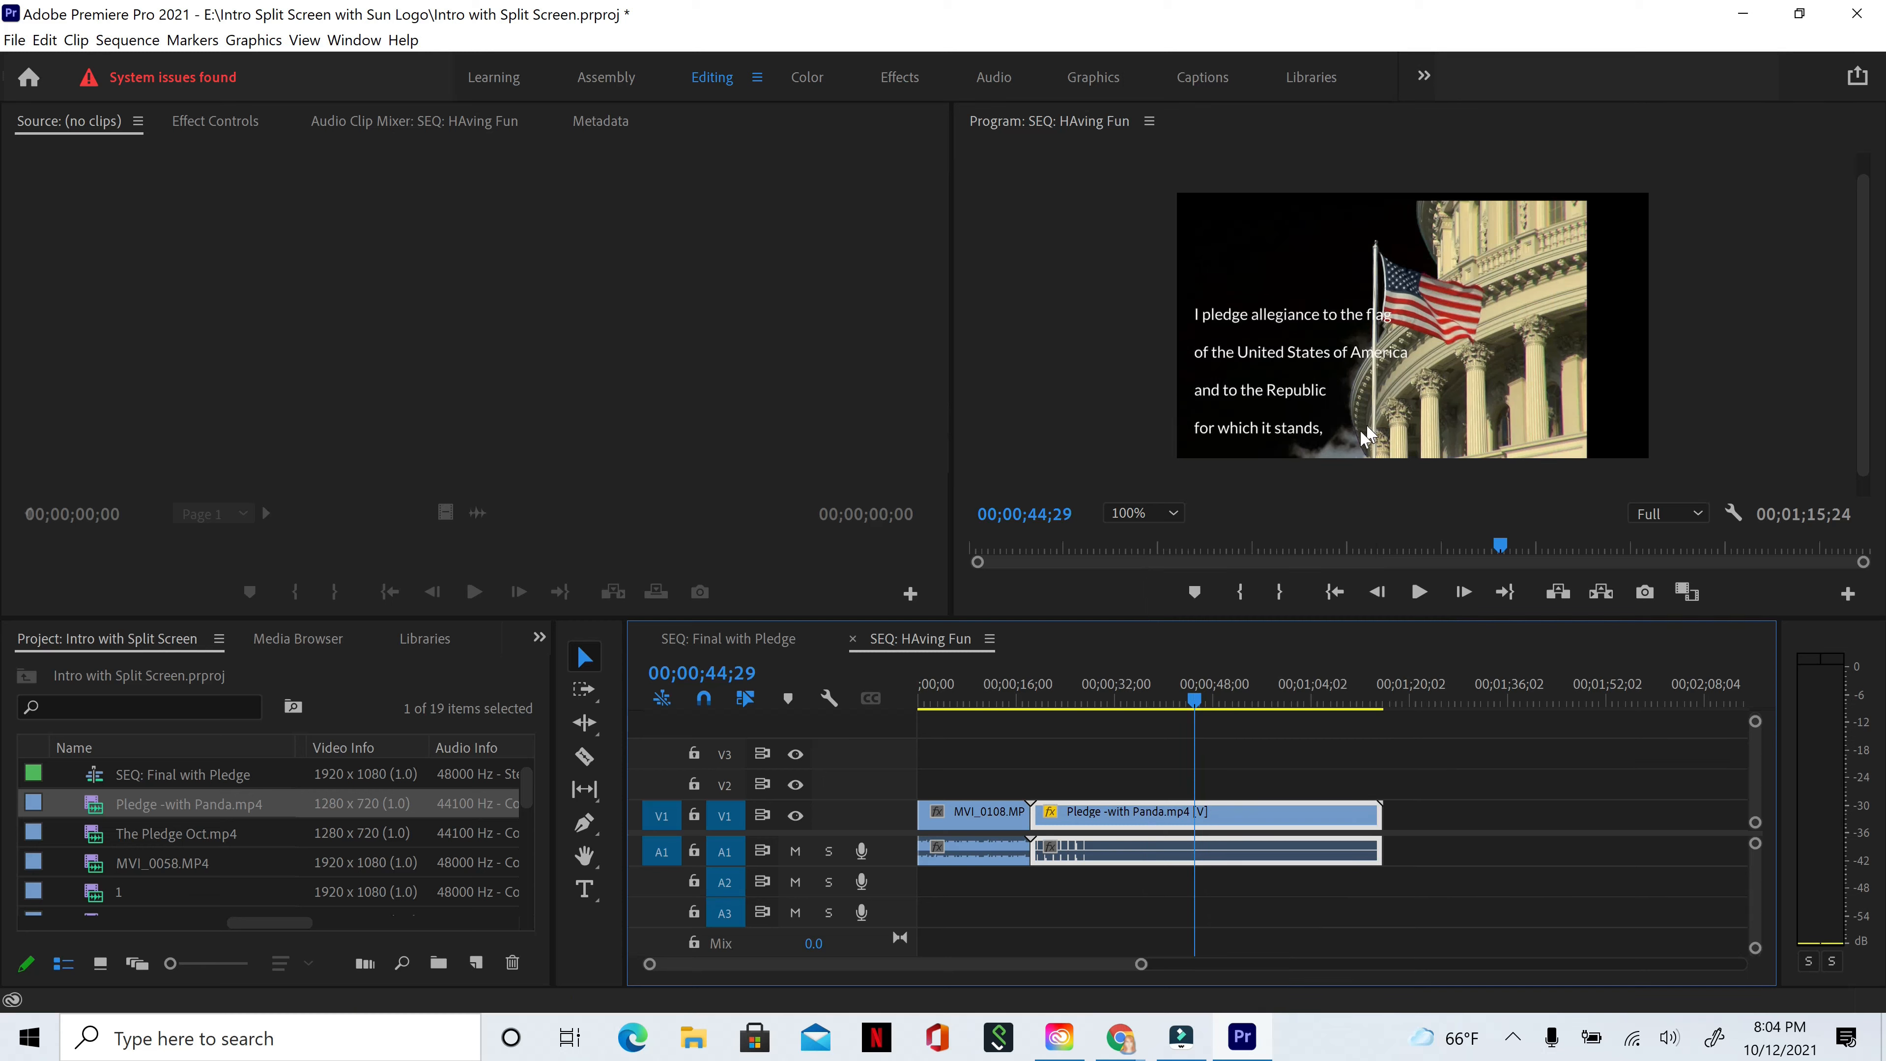
- Scrub through the resized Pledge -with Panda.mp4 clip and play its panda section, stopping at 00;01;07;01
left_click_drag(1197, 694, 1343, 689)
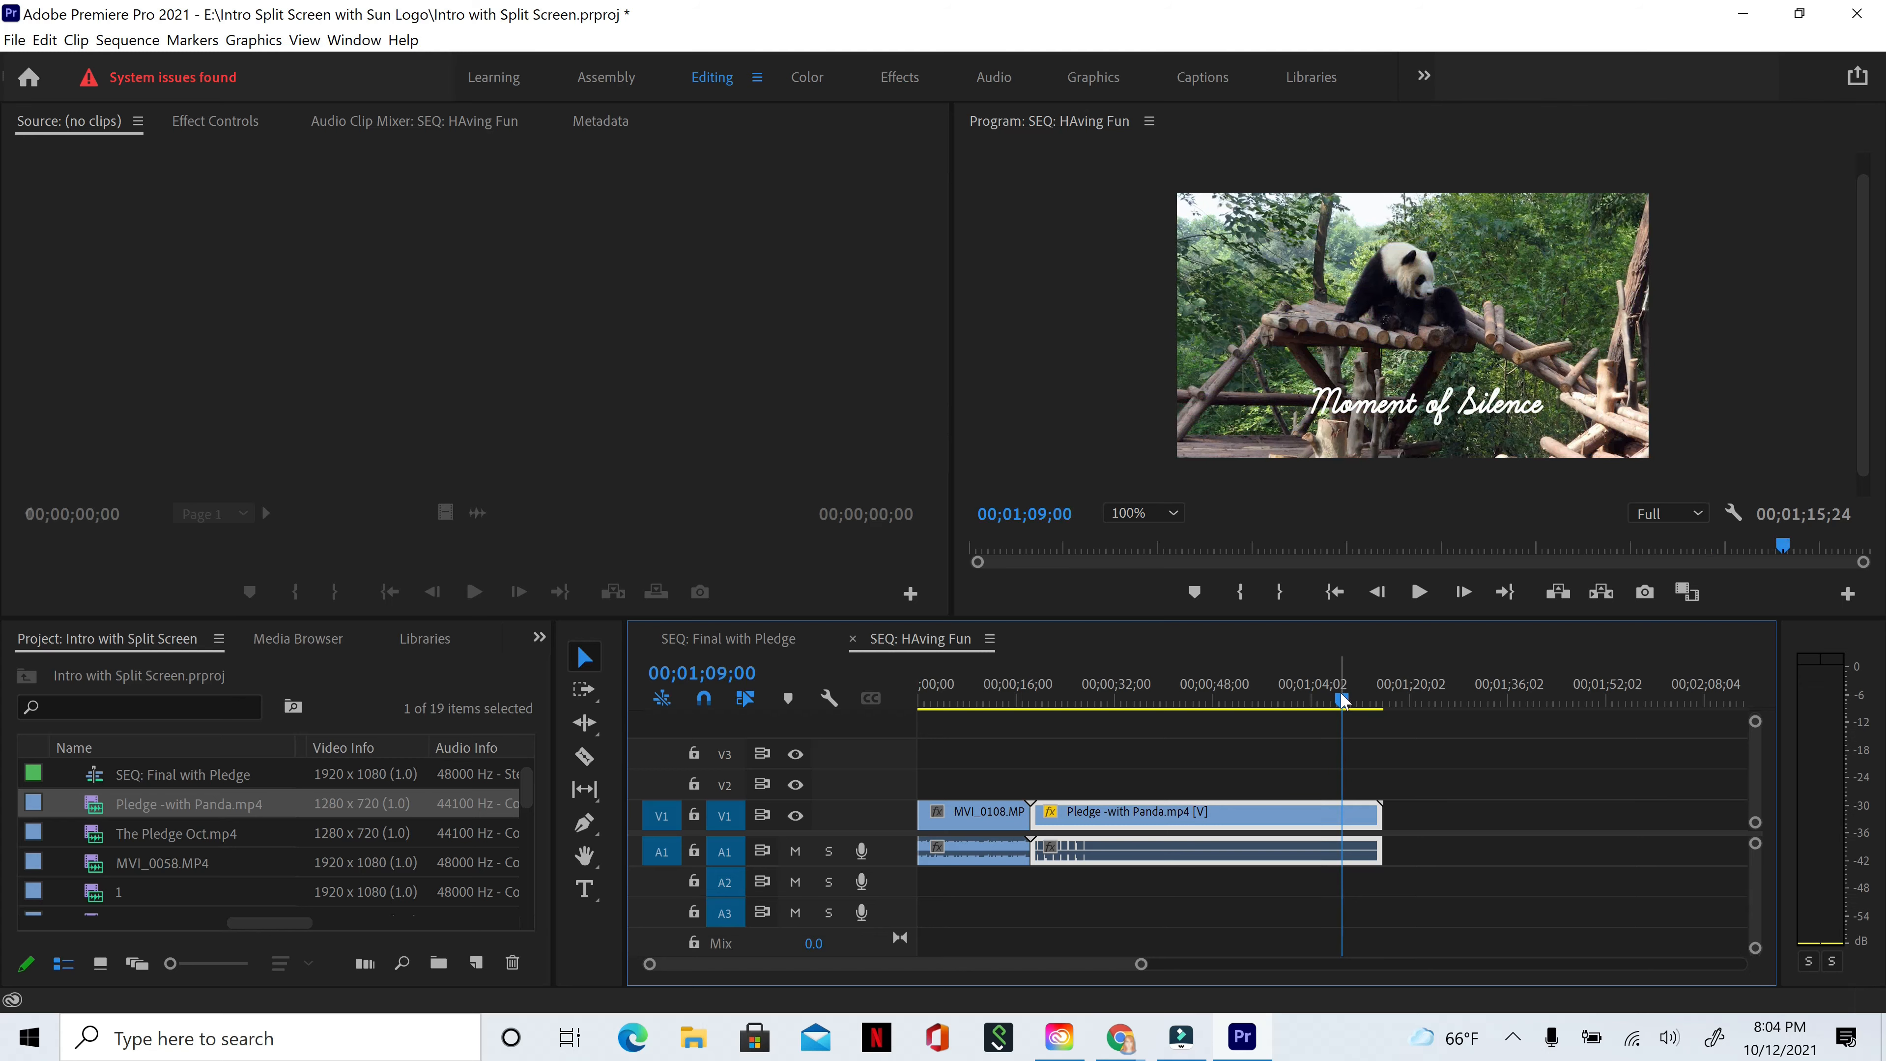
left_click_drag(1226, 688, 1073, 687)
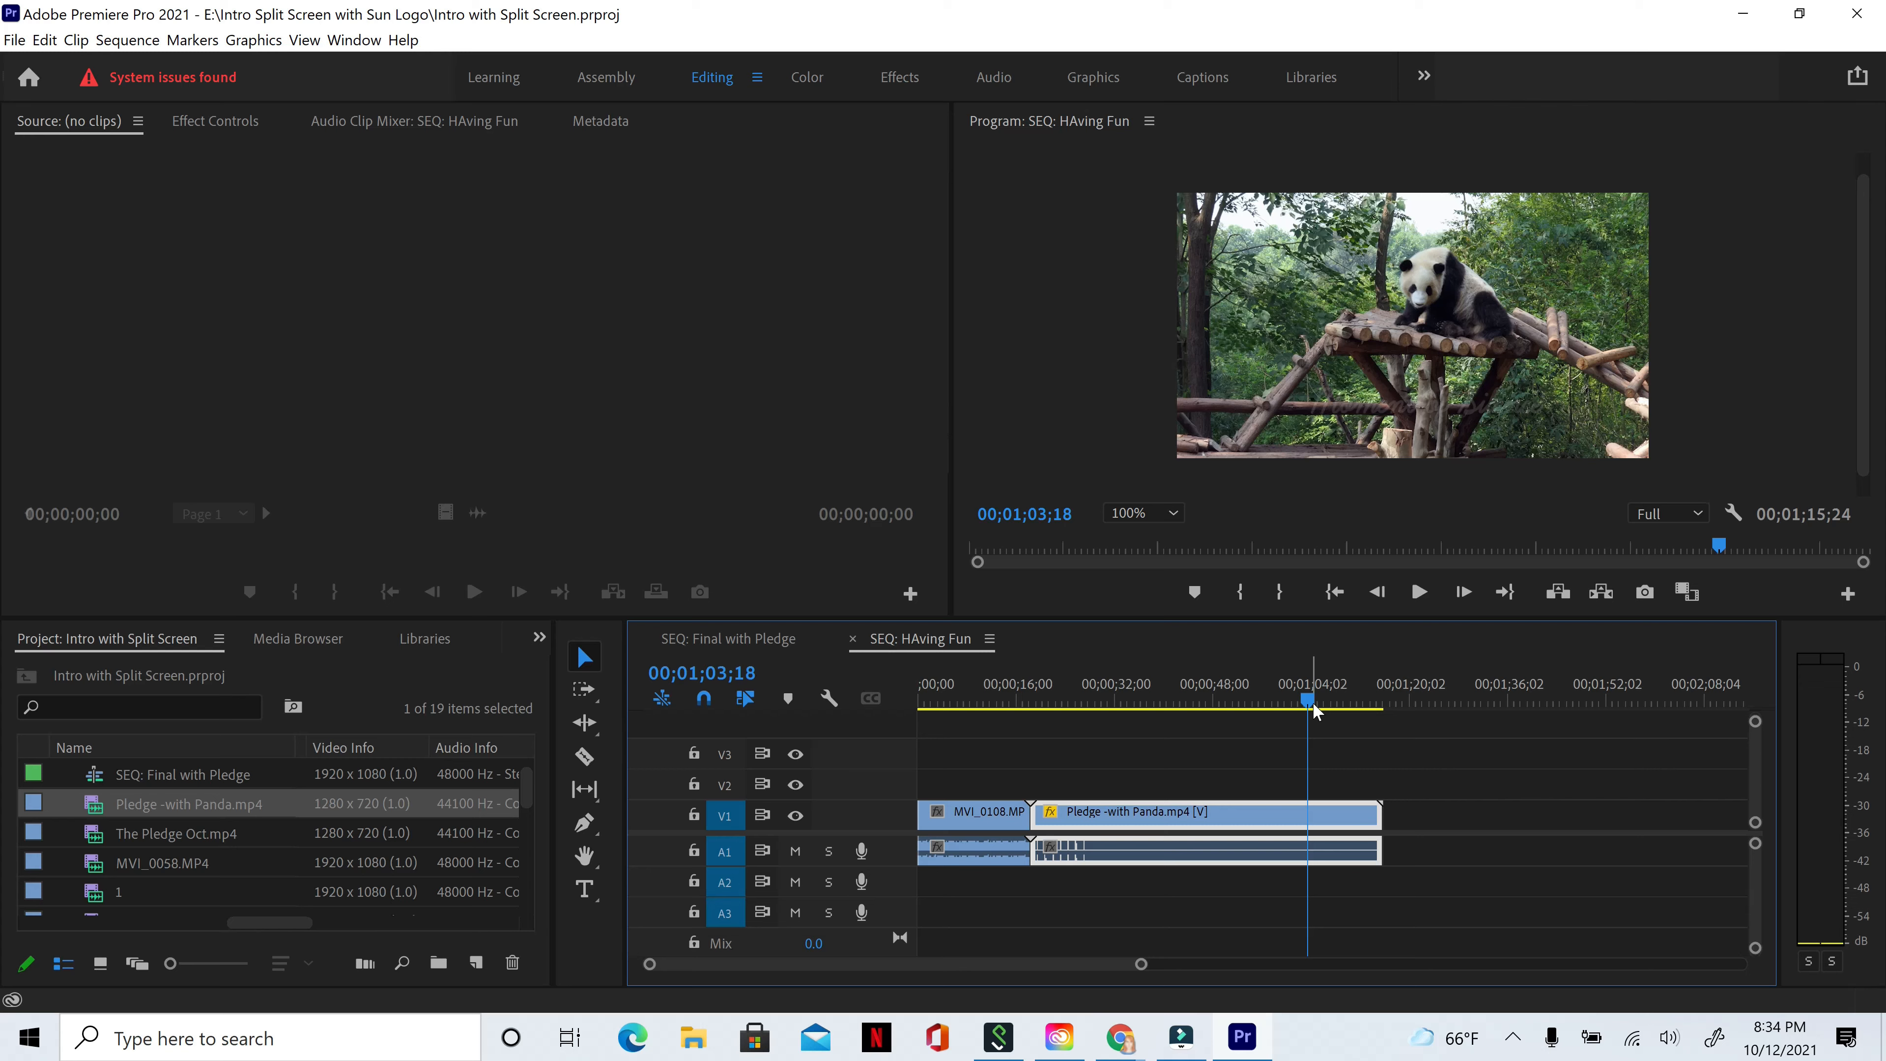
key("space")
left_click(1281, 699)
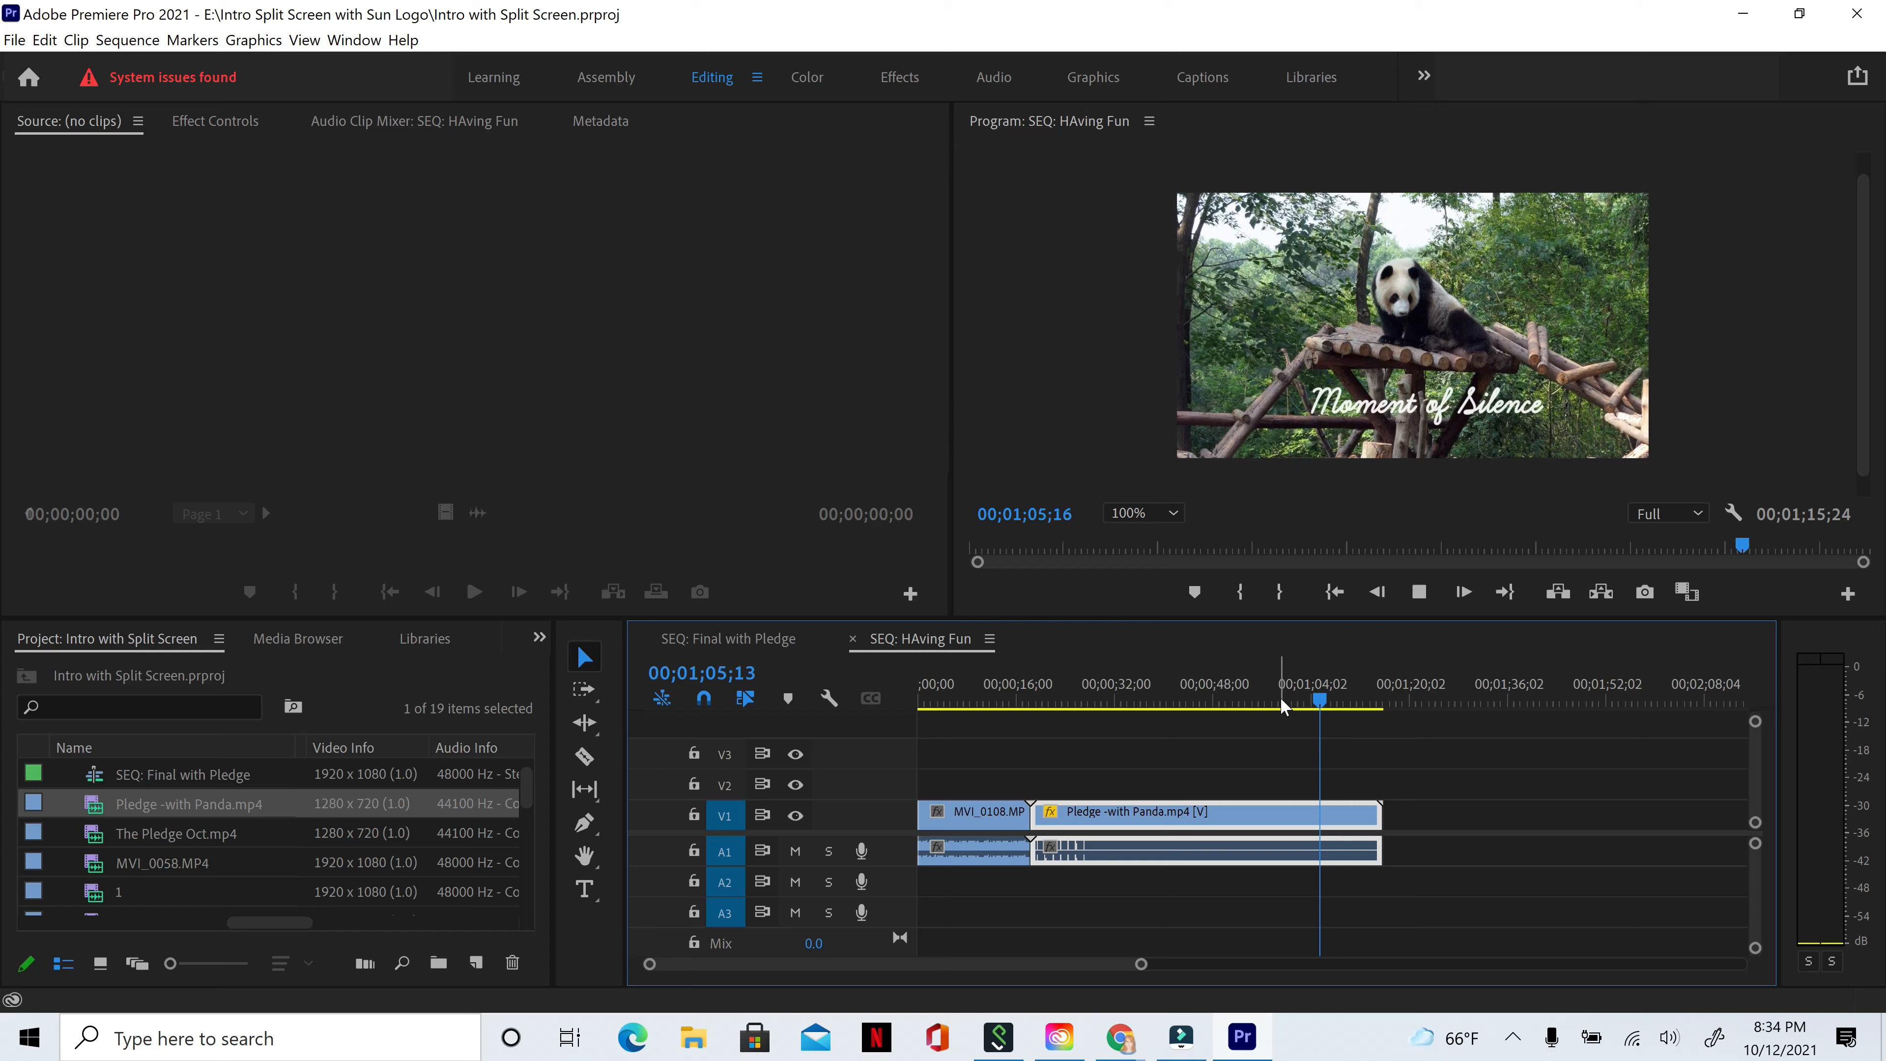
key("space")
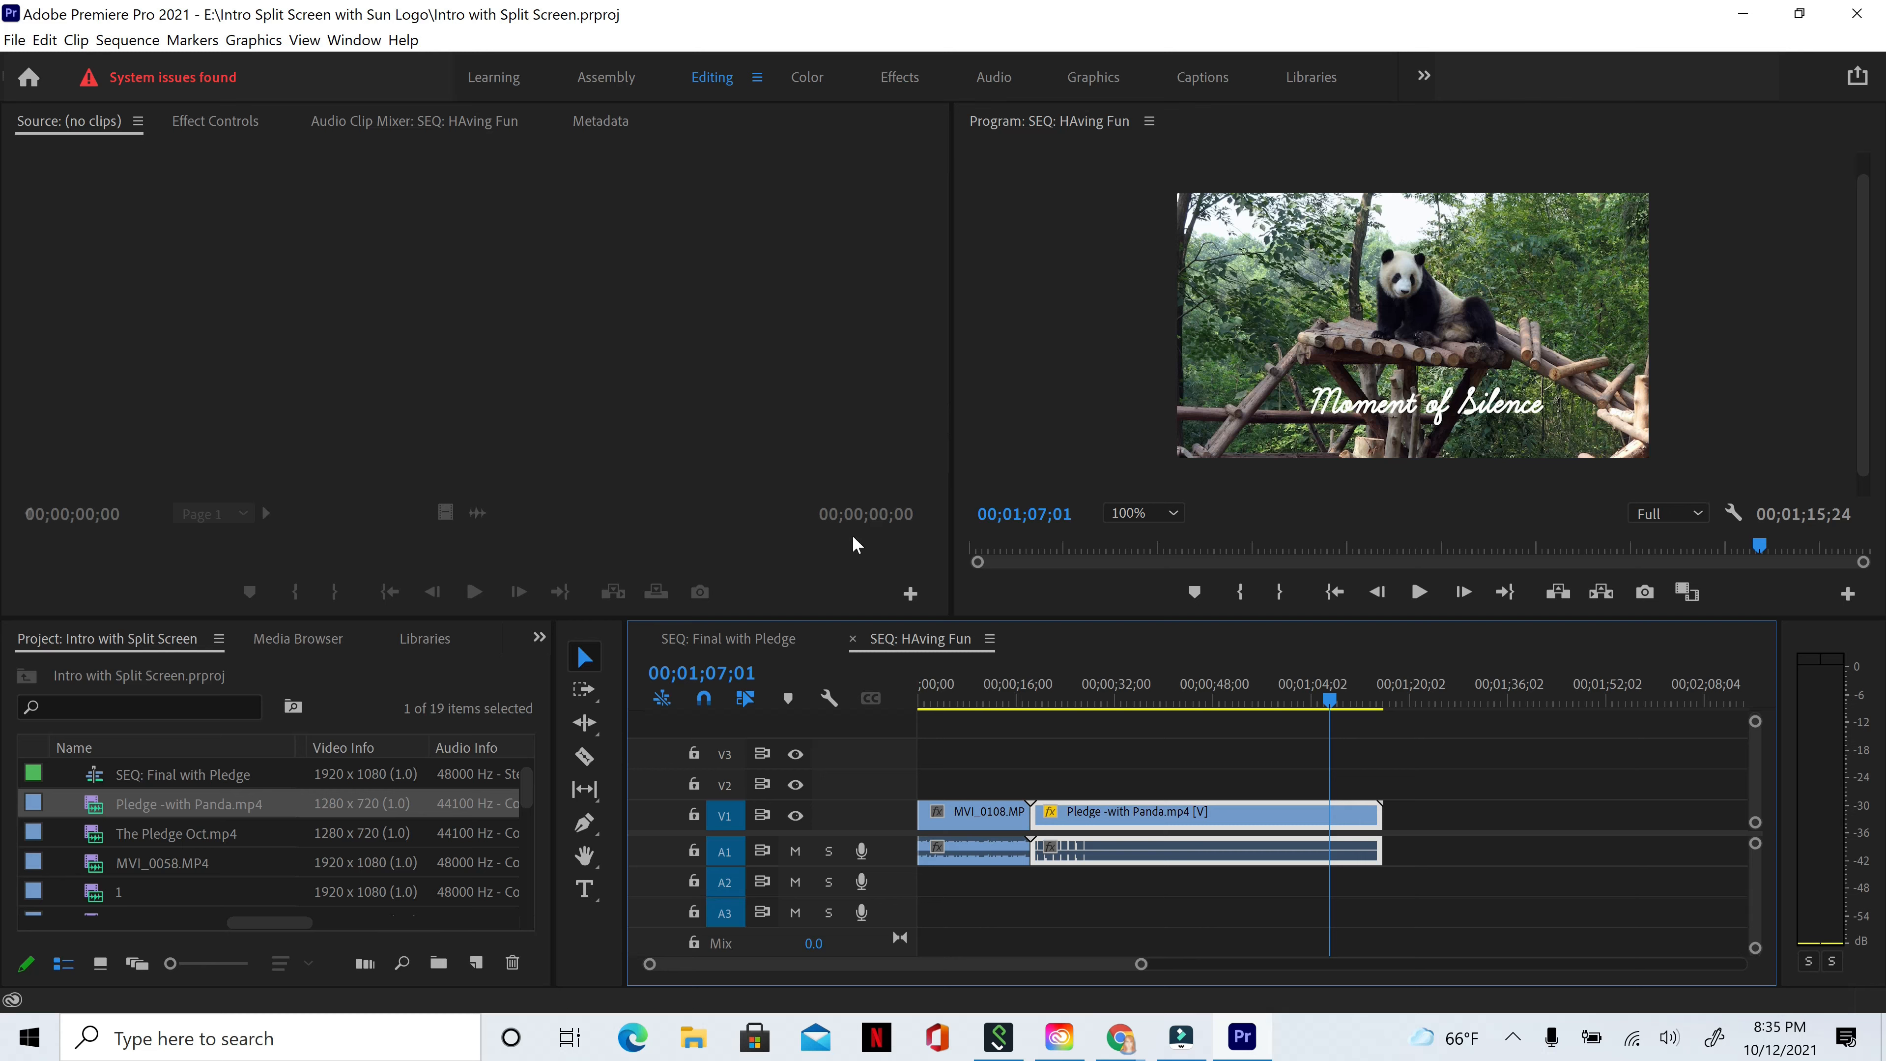
- Save the Intro with Split Screen project
left_click(15, 41)
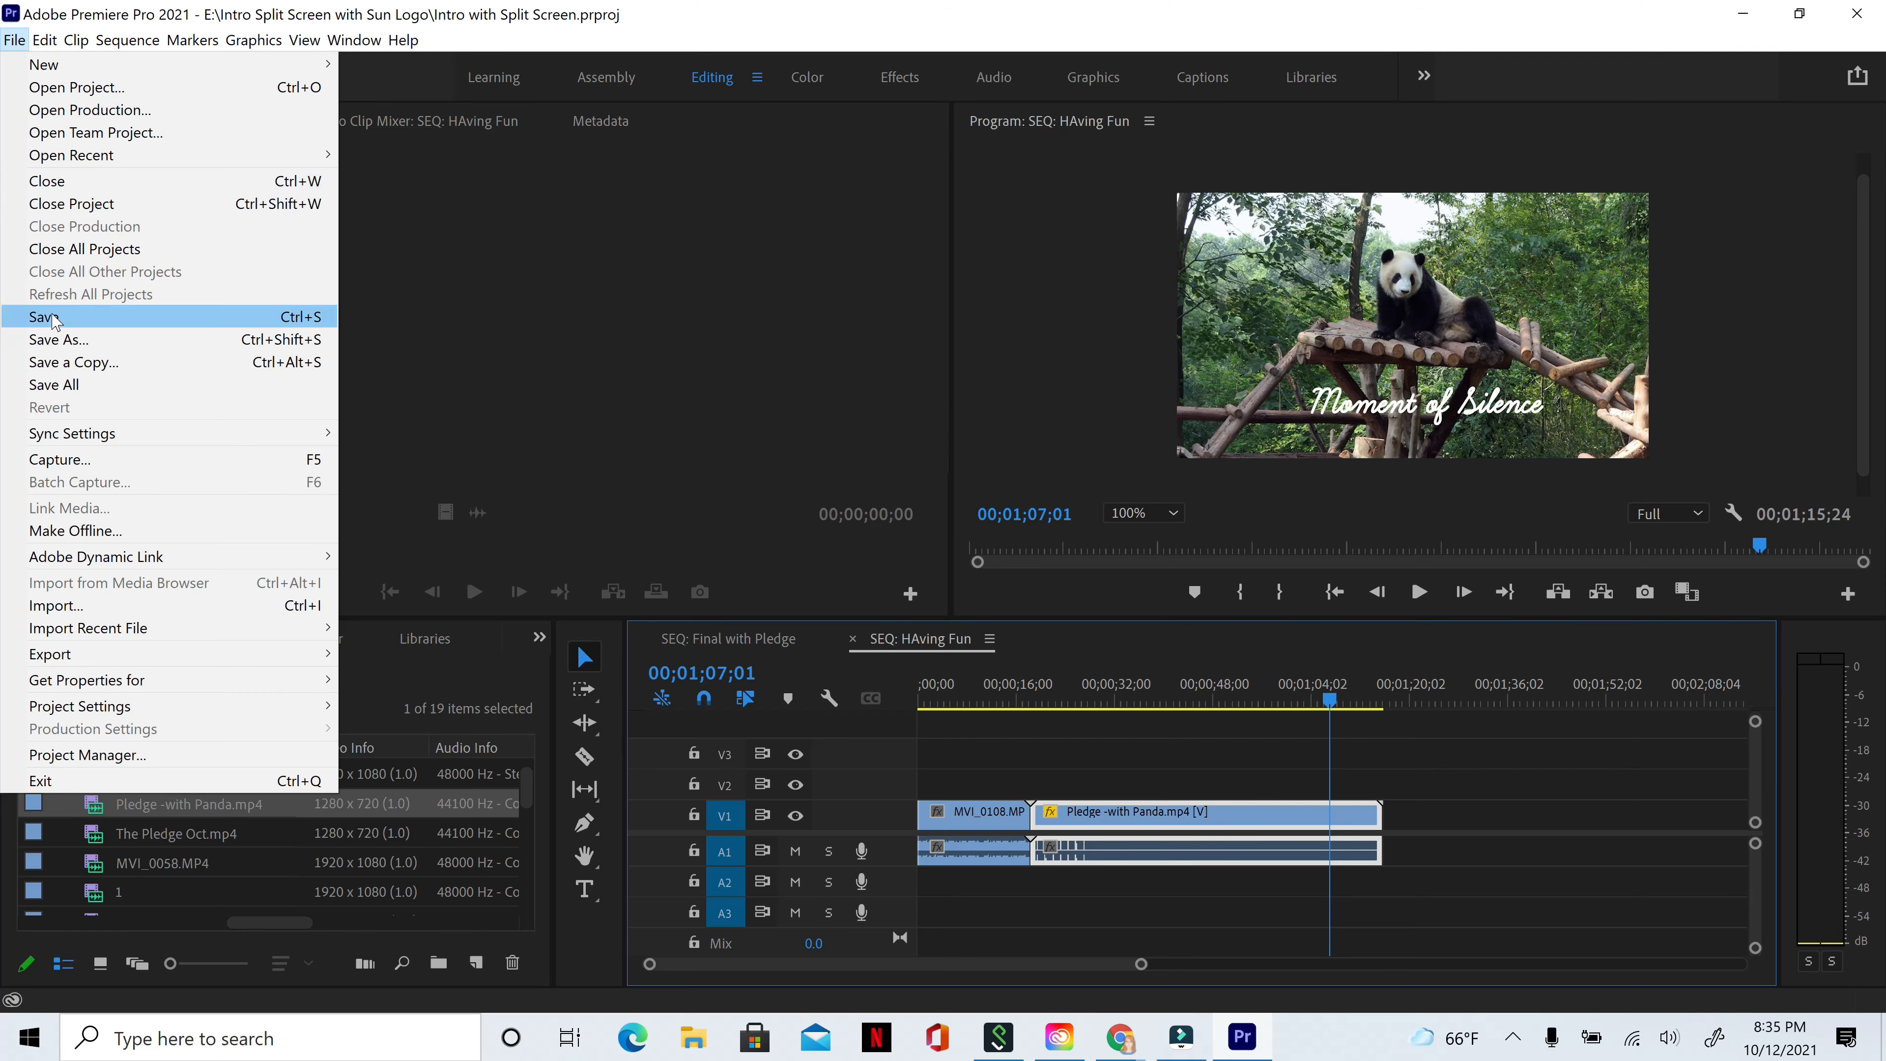